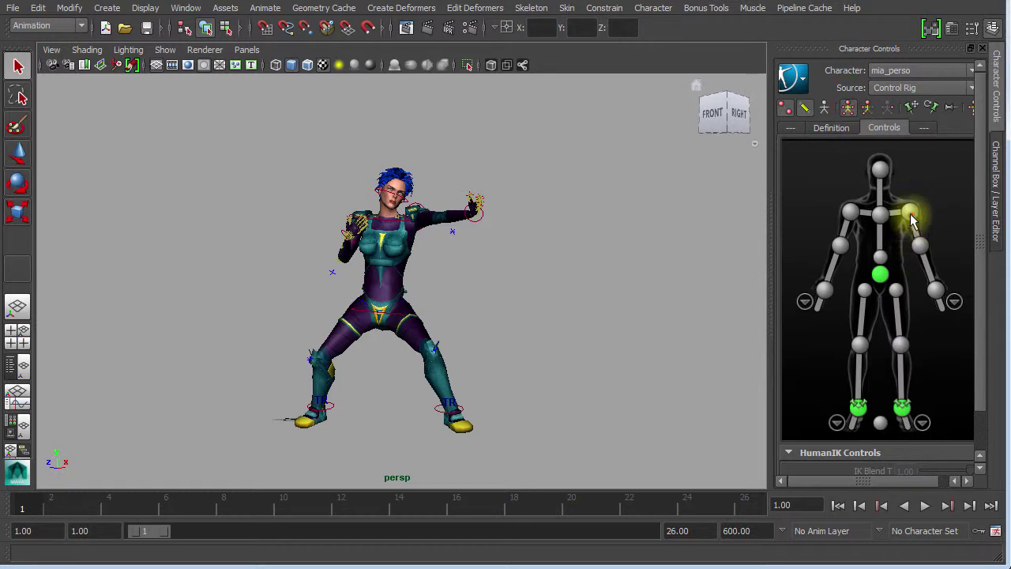
Select the mia_perso rig's left shoulder effector, create an animation layer from the selection and make the new layer active
left_click(910, 213)
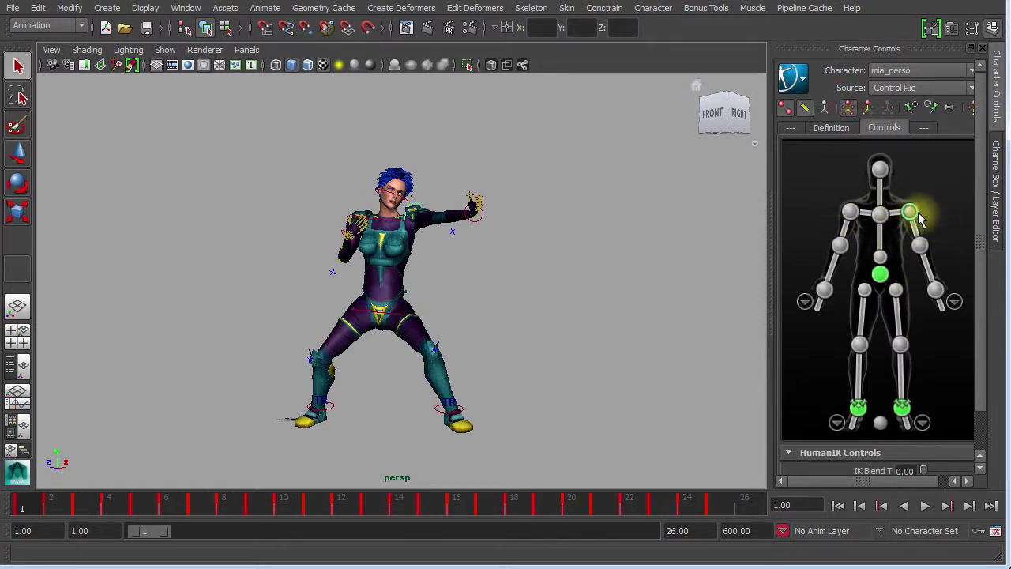
left_click(995, 185)
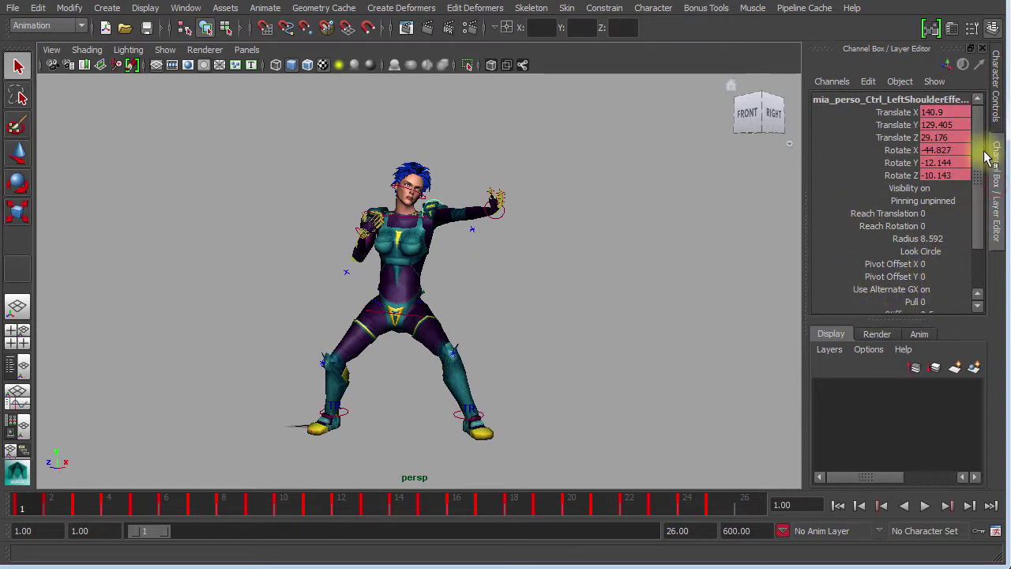
left_click(919, 335)
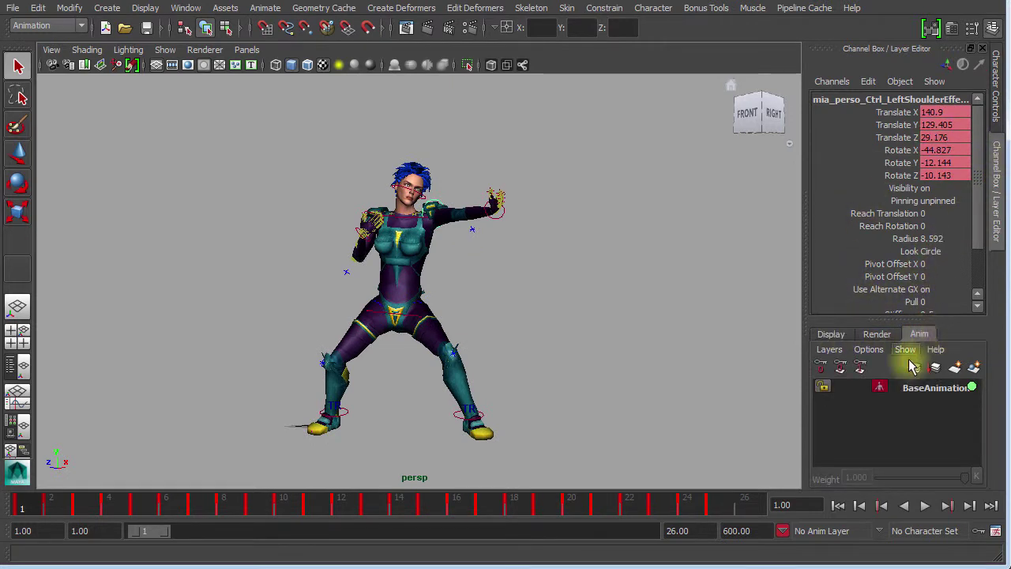
left_click(977, 369)
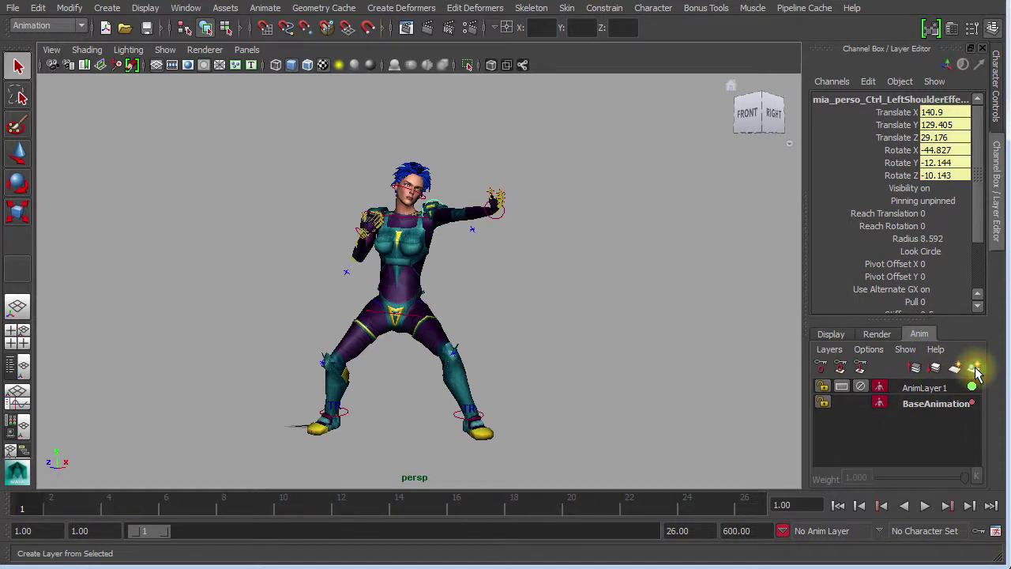
left_click(922, 405)
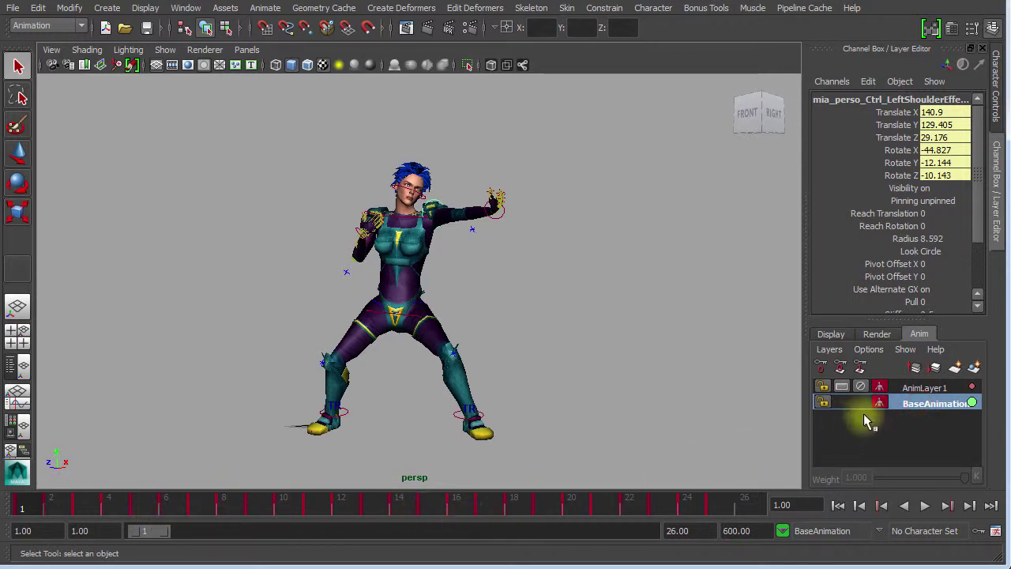
left_click(926, 388)
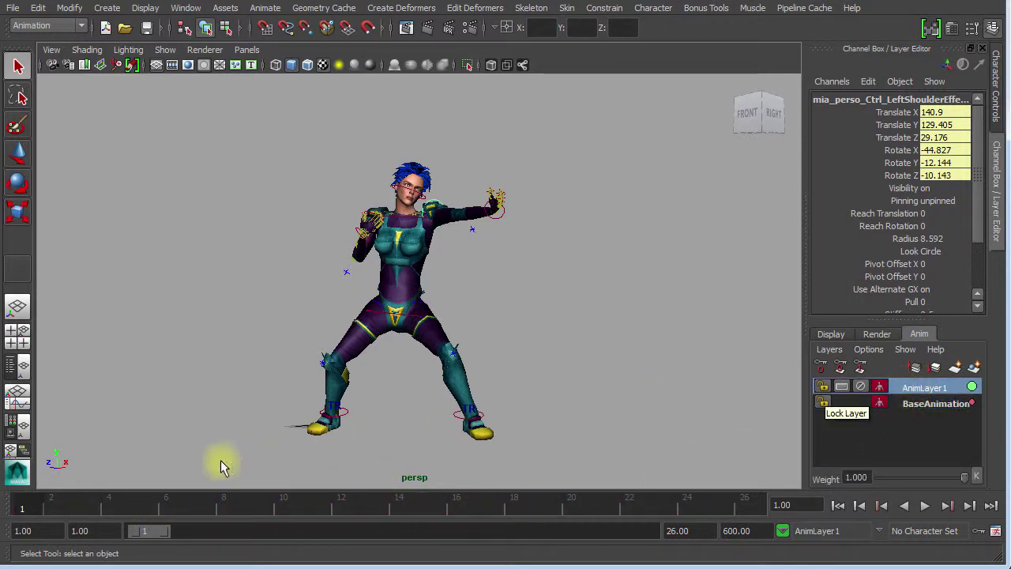
Scrub and play the existing animation to examine the character's movement and its offset from the grid, ending at frame 1
left_click_drag(97, 501, 15, 507)
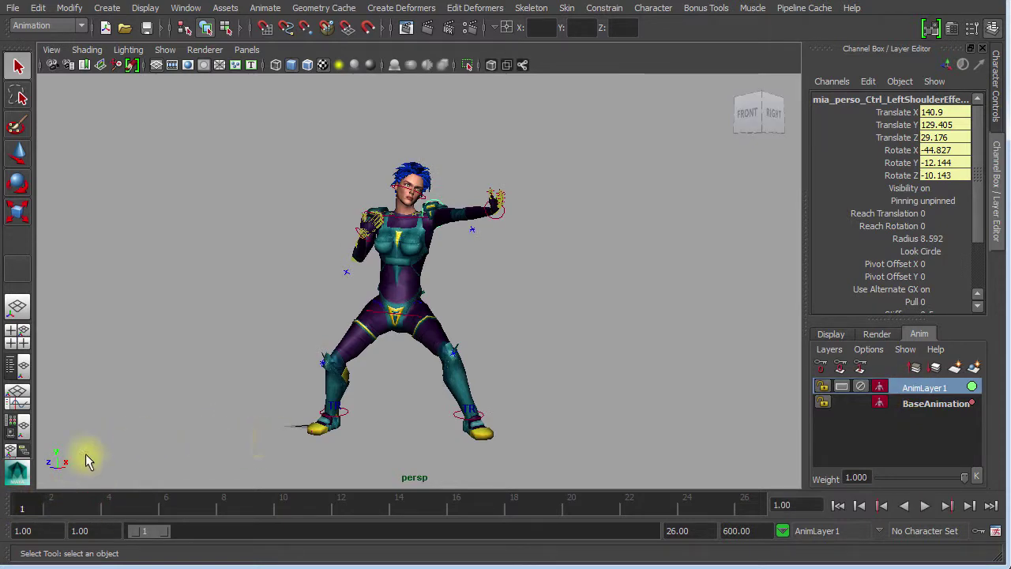
key("alt+v")
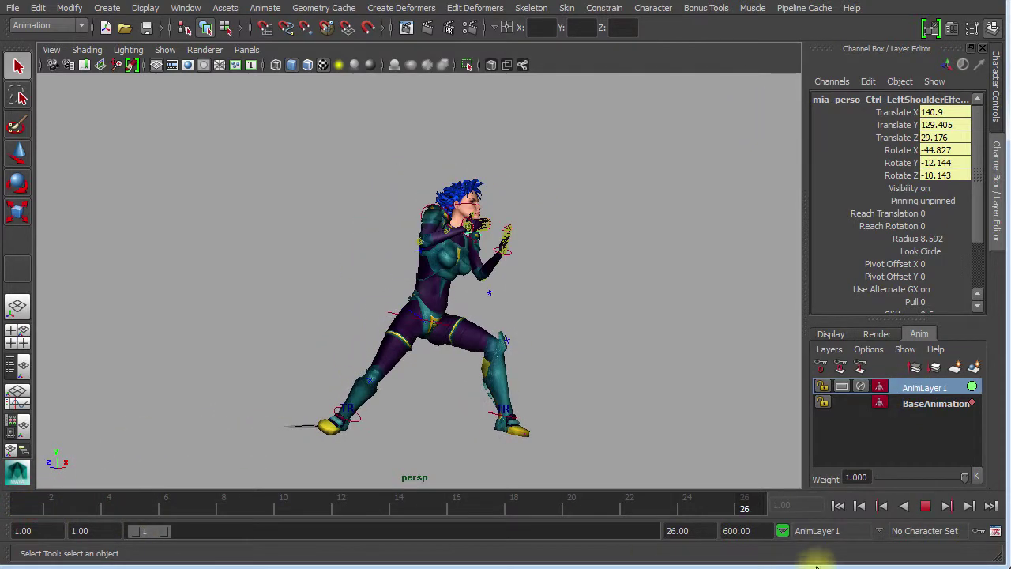
key("Escape")
left_click_drag(300, 432, 295, 328, "alt")
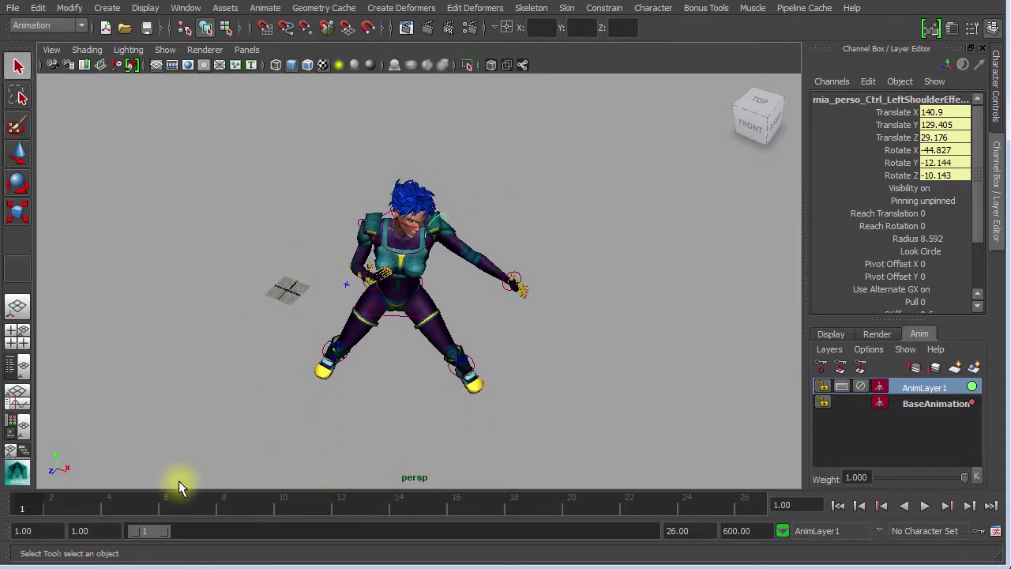
left_click_drag(127, 499, 19, 485)
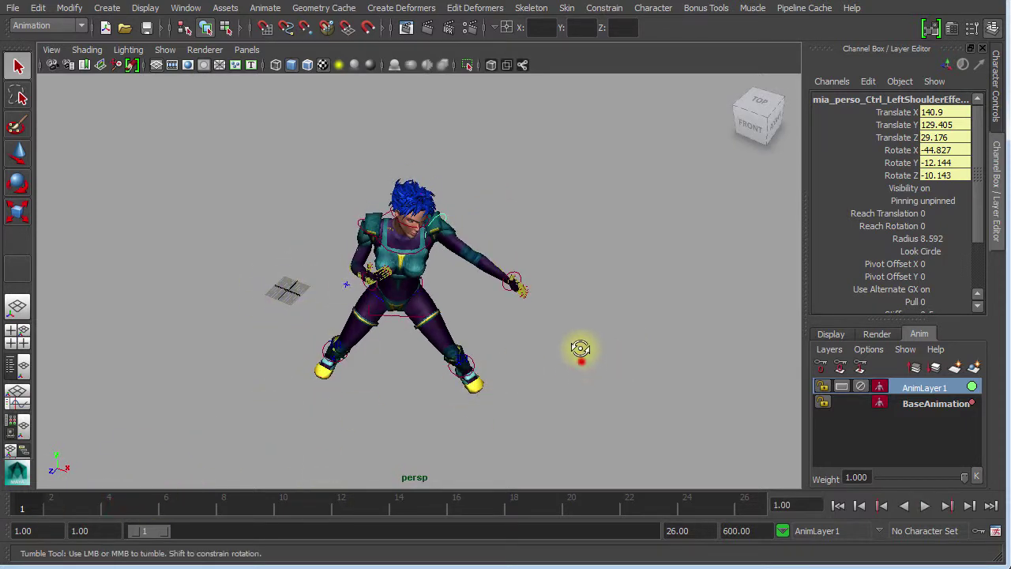
left_click_drag(581, 348, 580, 360, "alt")
Try moving the hips effector toward the grid while the feet are pinned, and scrub the timeline back to frame 1
left_click(995, 101)
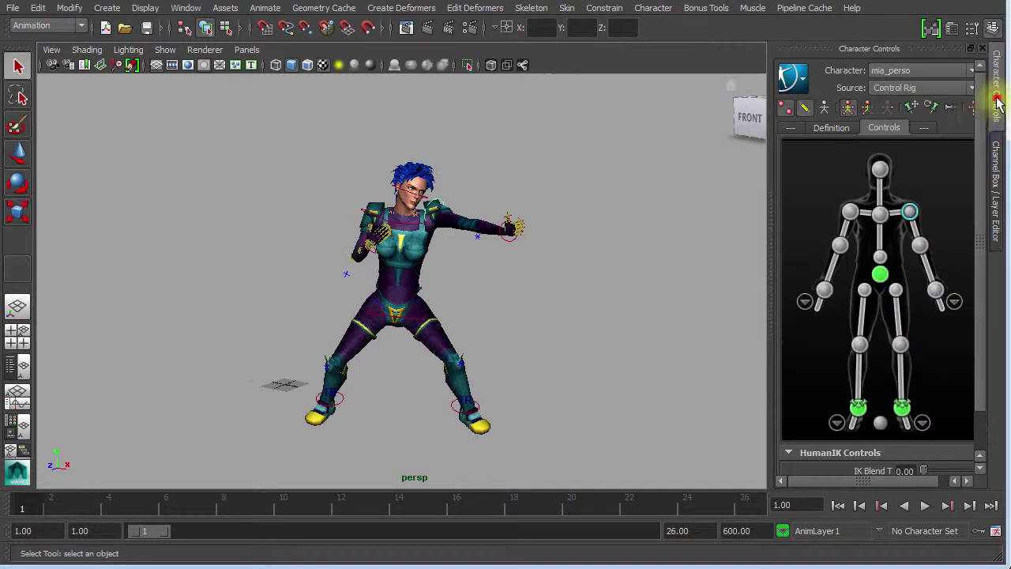
left_click(881, 275)
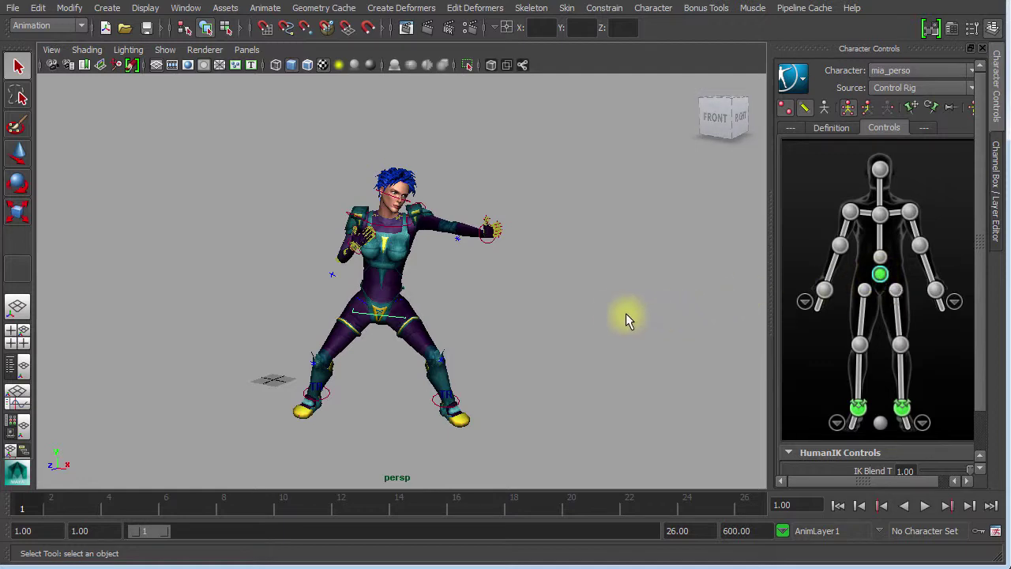
key("w")
left_click_drag(379, 298, 237, 293)
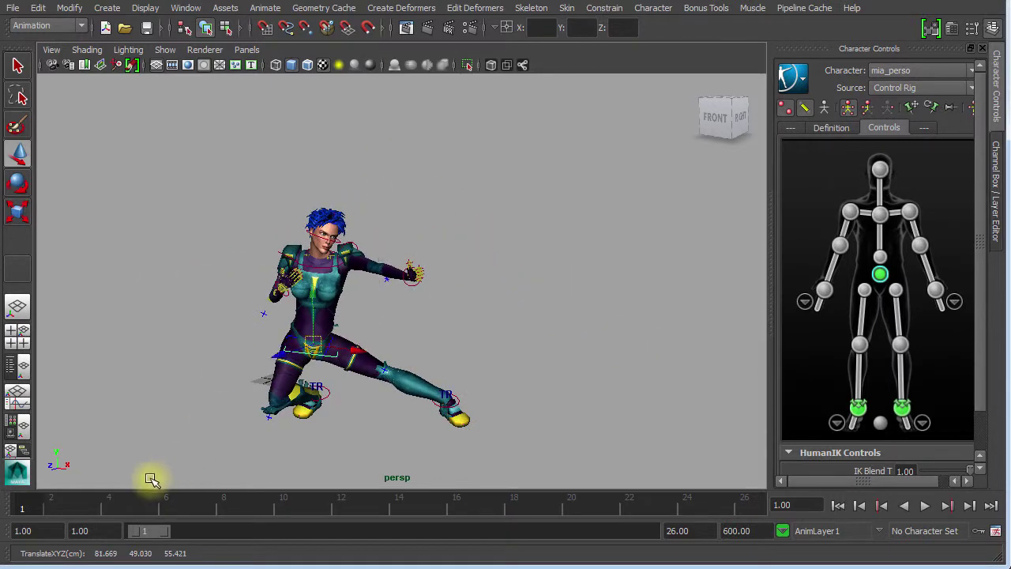
left_click_drag(91, 502, 3, 503)
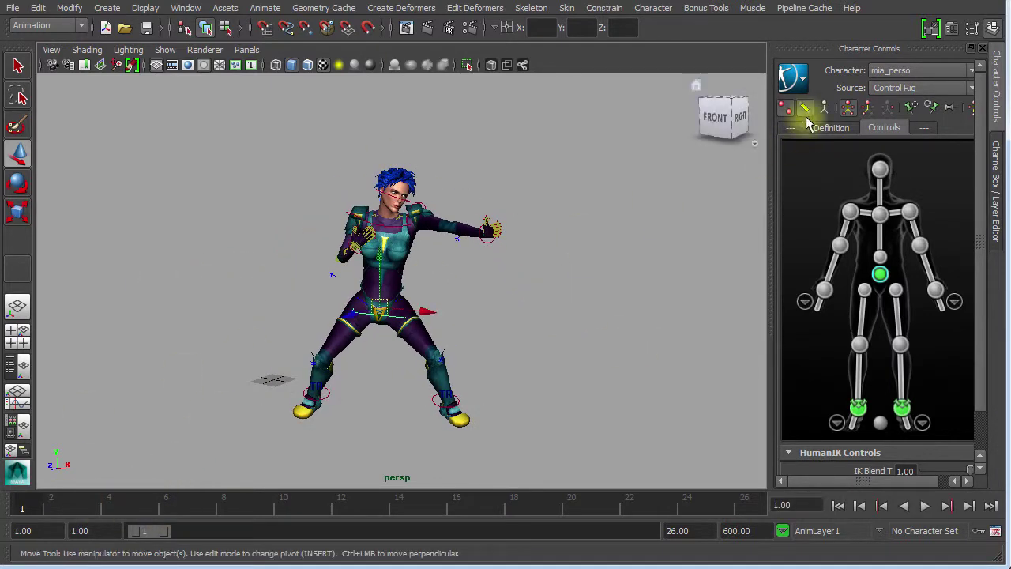
Select the hips effector and release all pinning on the character rig
left_click(902, 408)
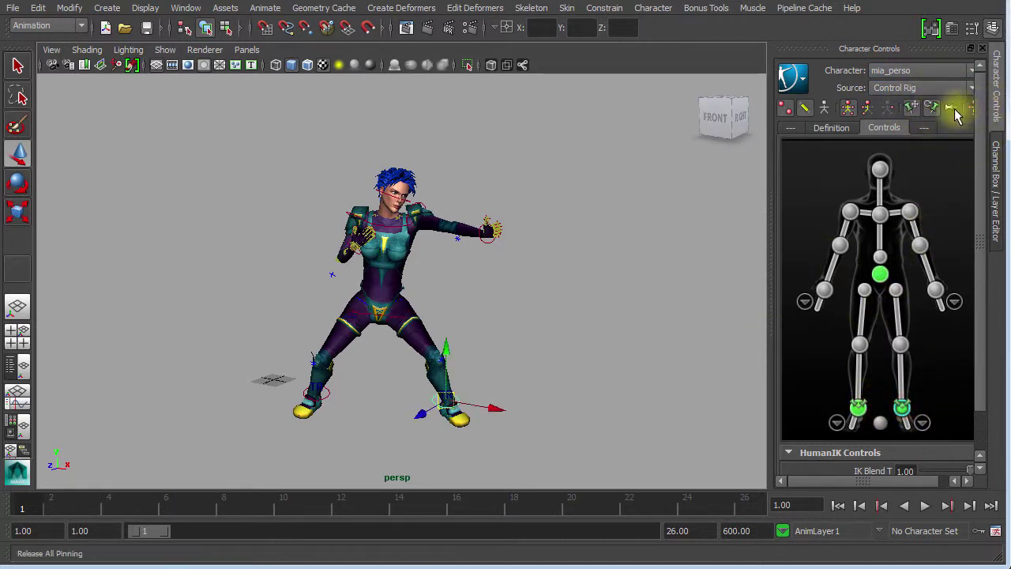
left_click(880, 274)
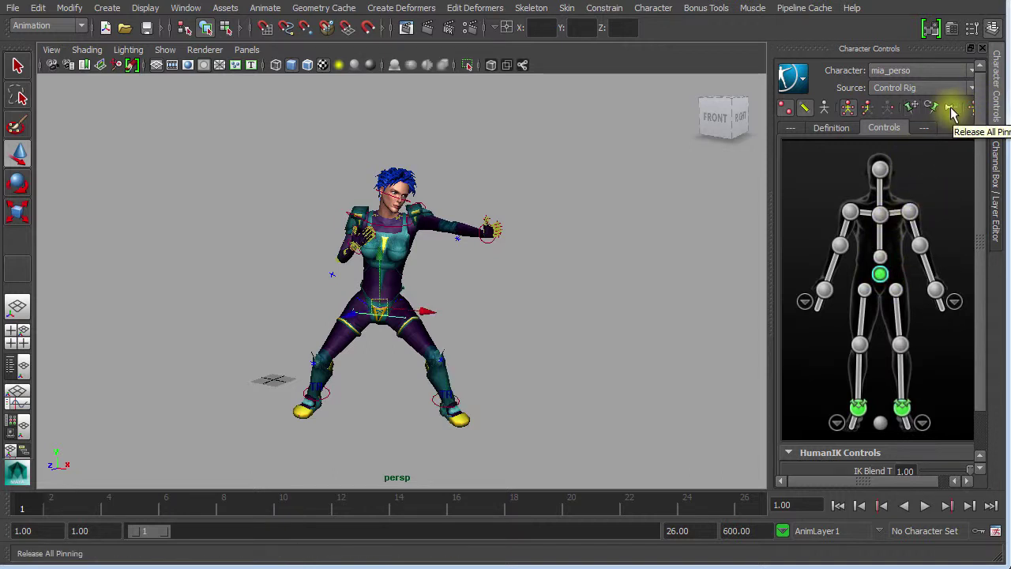
left_click(952, 110)
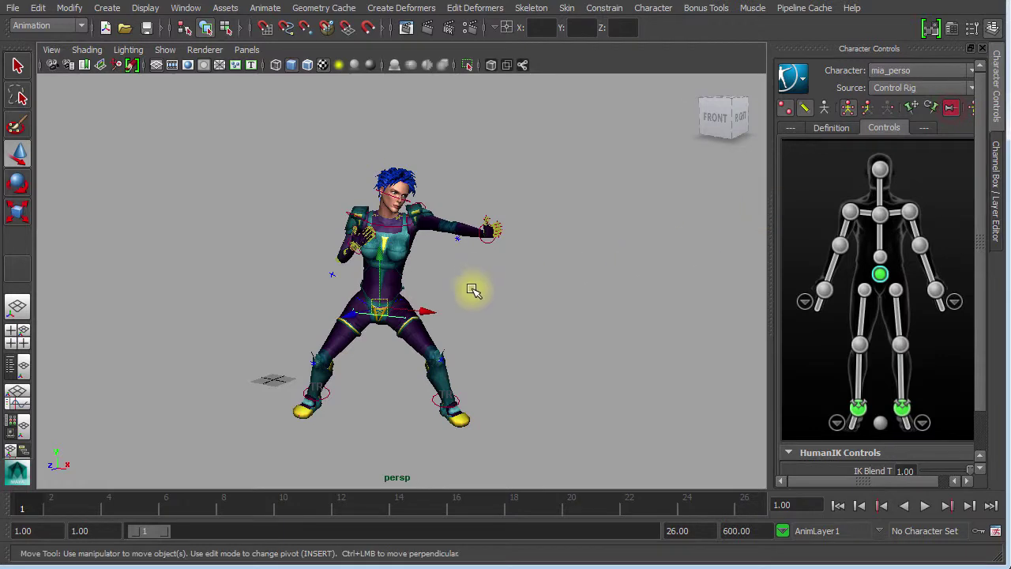
Move the hips effector in the top view close to the grid origin, at about X 2 and Z 4.2
left_click_drag(425, 310, 390, 293)
key("space")
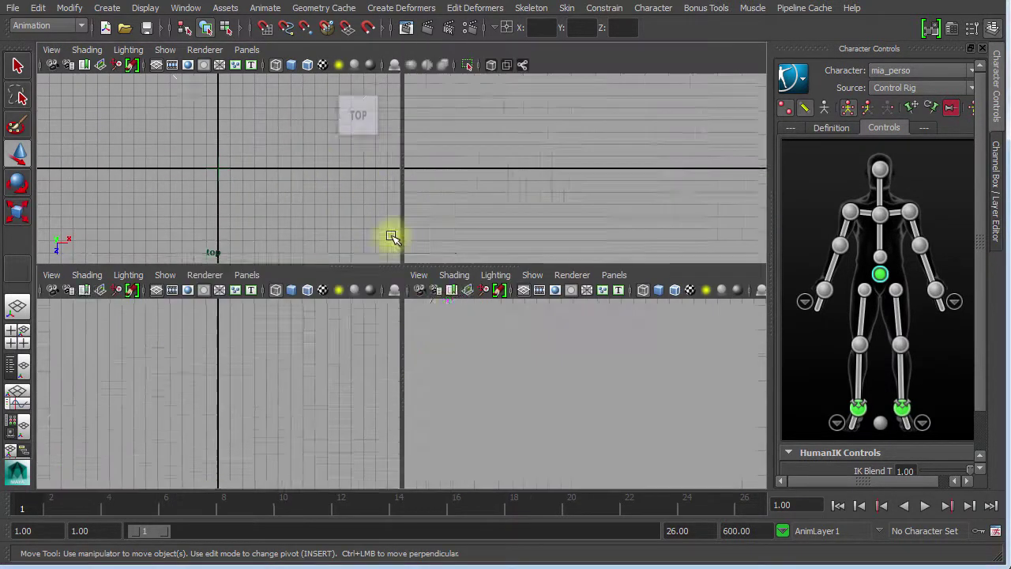
key("space")
right_click_drag(517, 289, 230, 225, "alt")
right_click_drag(405, 287, 233, 247, "alt")
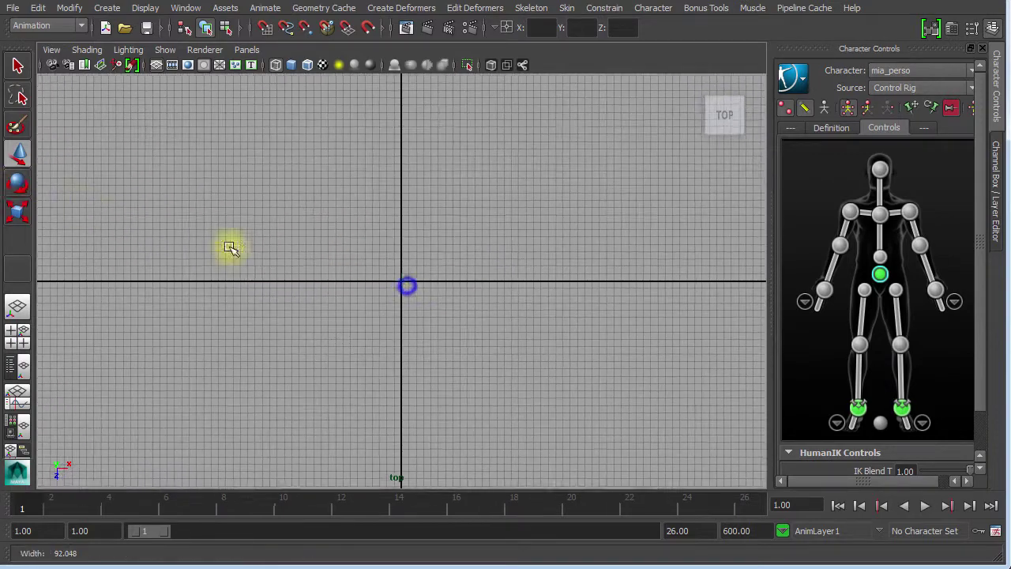
right_click_drag(575, 348, 180, 244, "alt")
right_click_drag(419, 293, 211, 241, "alt")
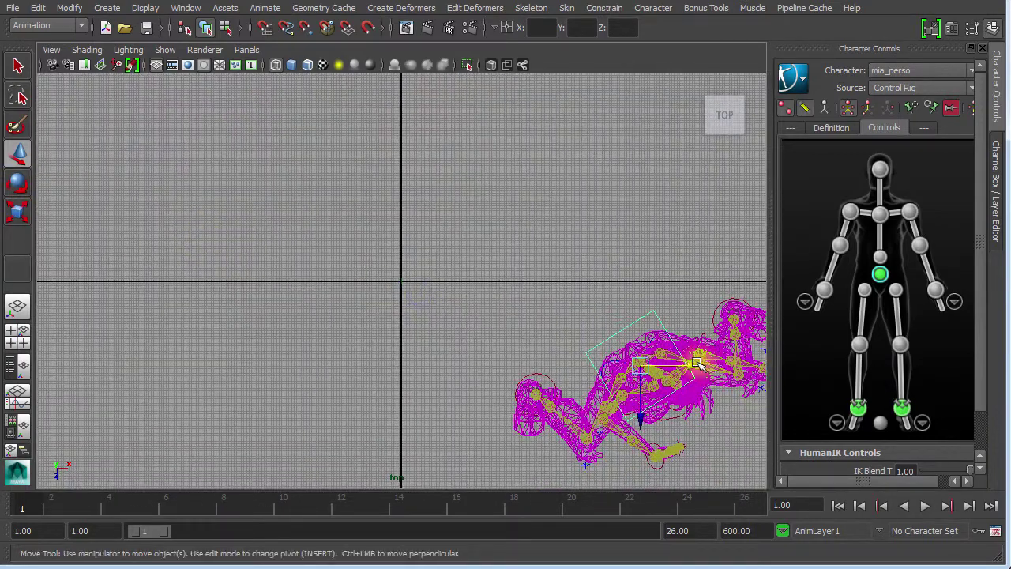
left_click_drag(695, 362, 463, 324)
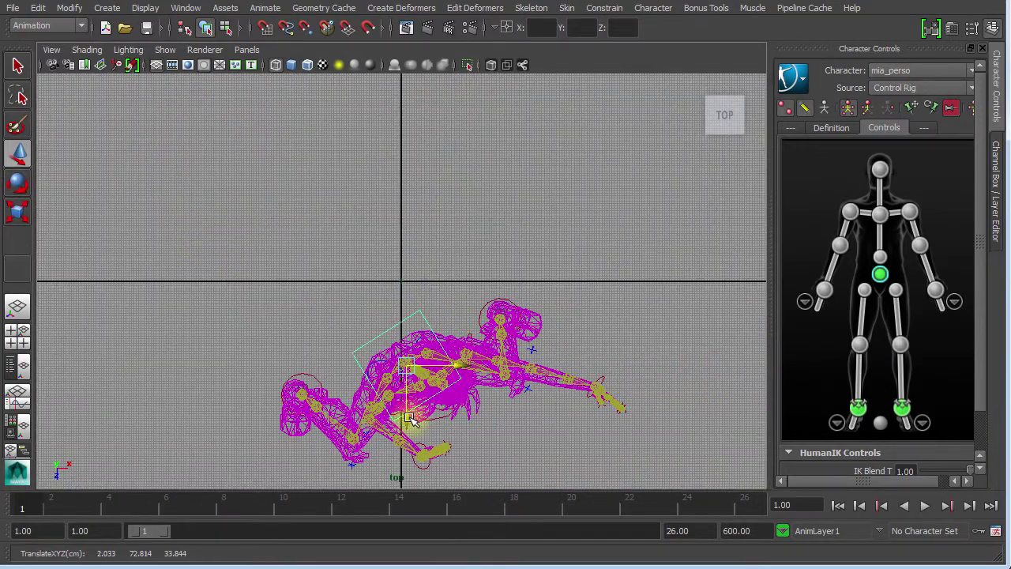
left_click_drag(408, 418, 436, 319)
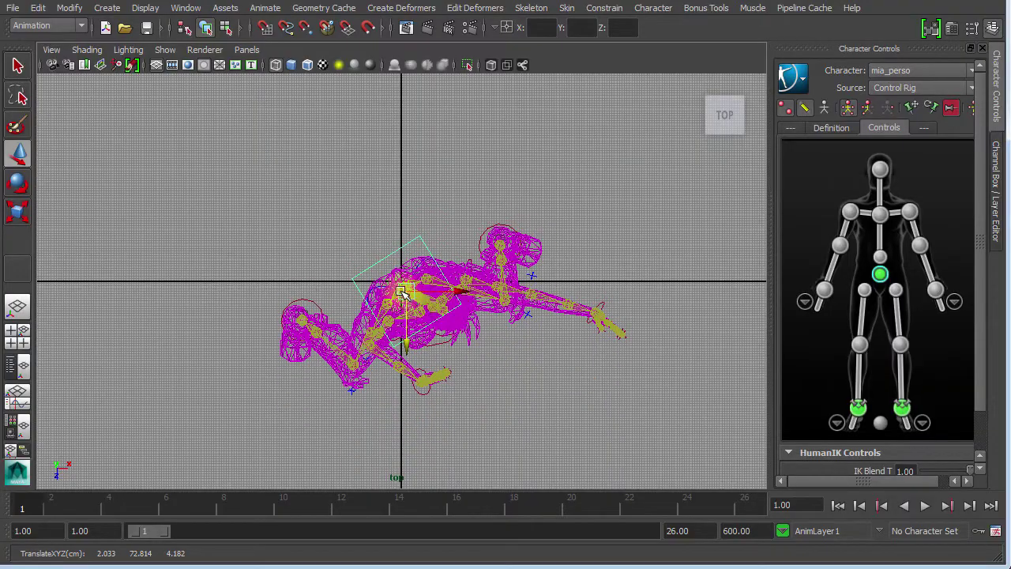
Snap the hips effector to the grid origin at X 0, Z 0 and key it at frame 1 in the perspective view
scroll(427, 262, "up", 5)
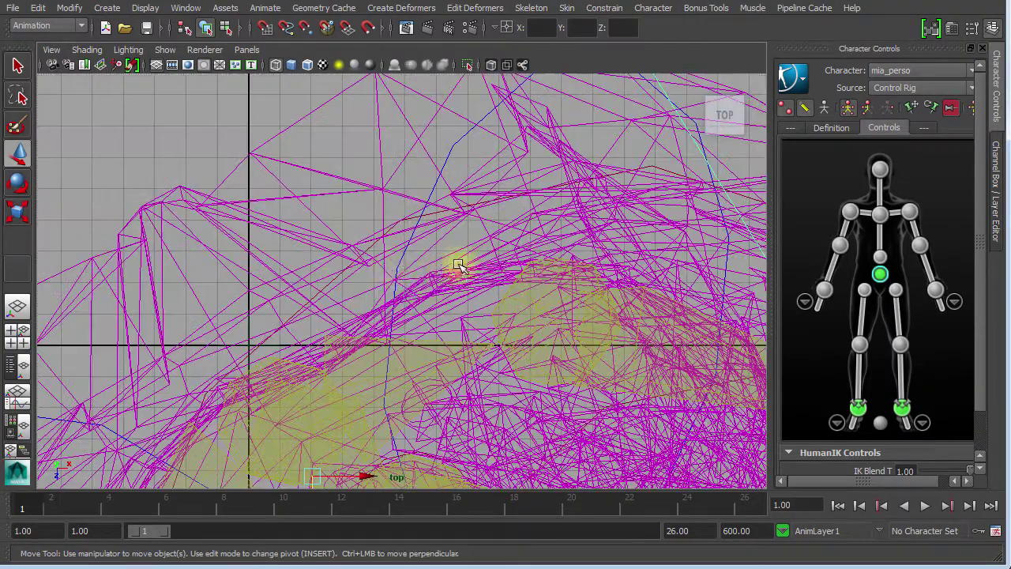
right_click_drag(501, 269, 158, 225, "alt")
right_click_drag(463, 267, 305, 287, "alt")
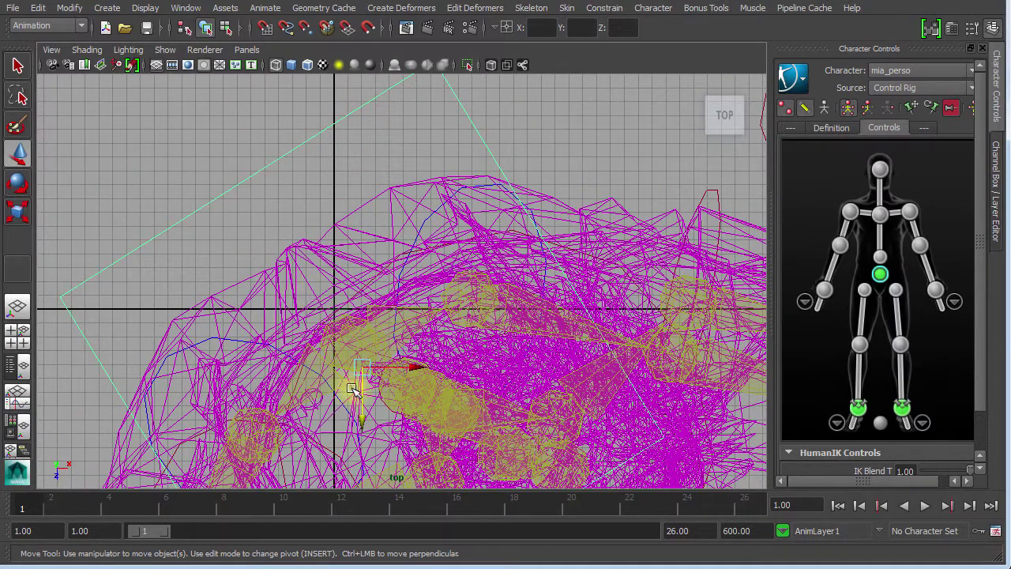
left_click_drag(365, 417, 363, 462)
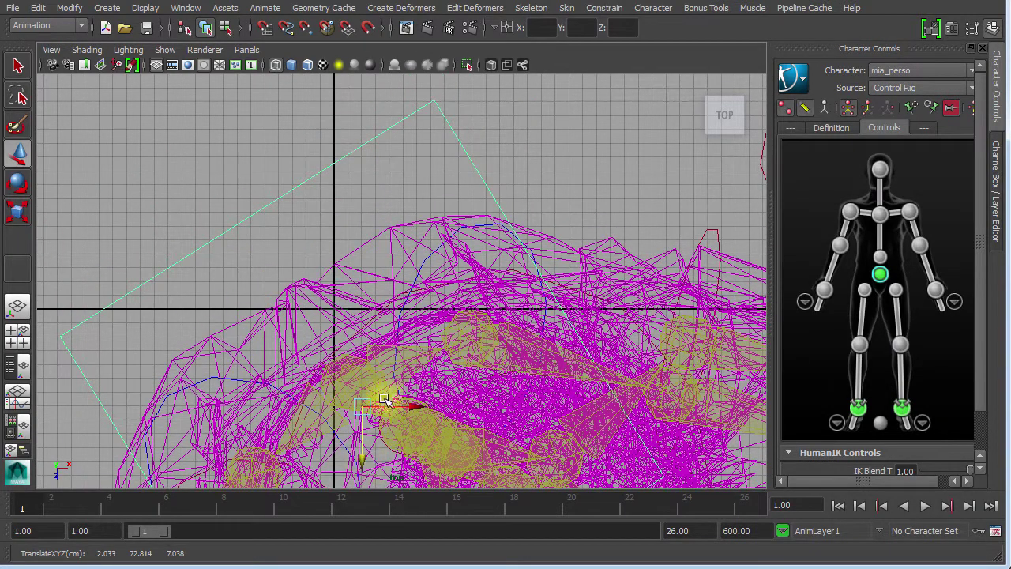
key("ctrl+z")
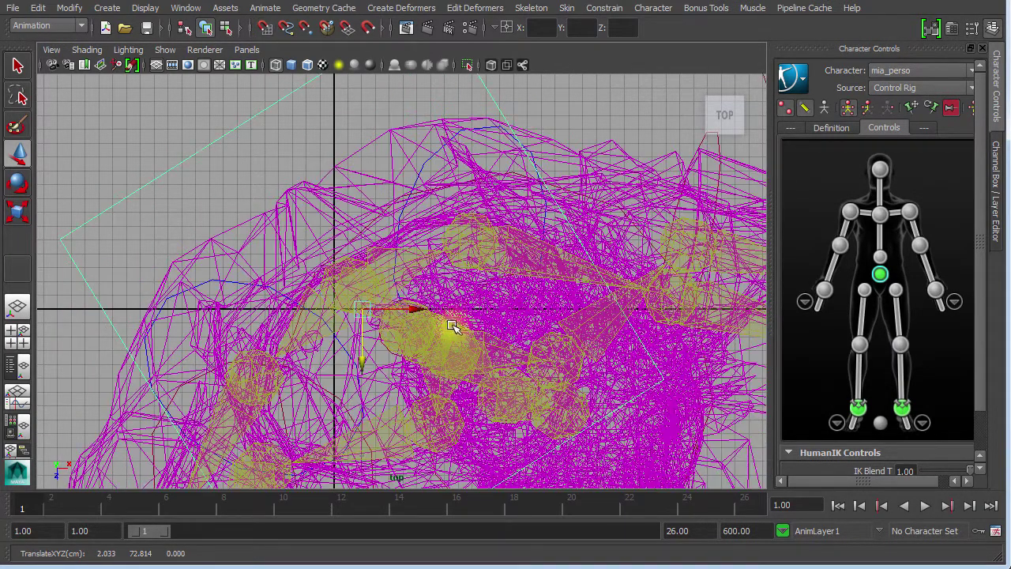
left_click_drag(419, 310, 524, 325)
key("x")
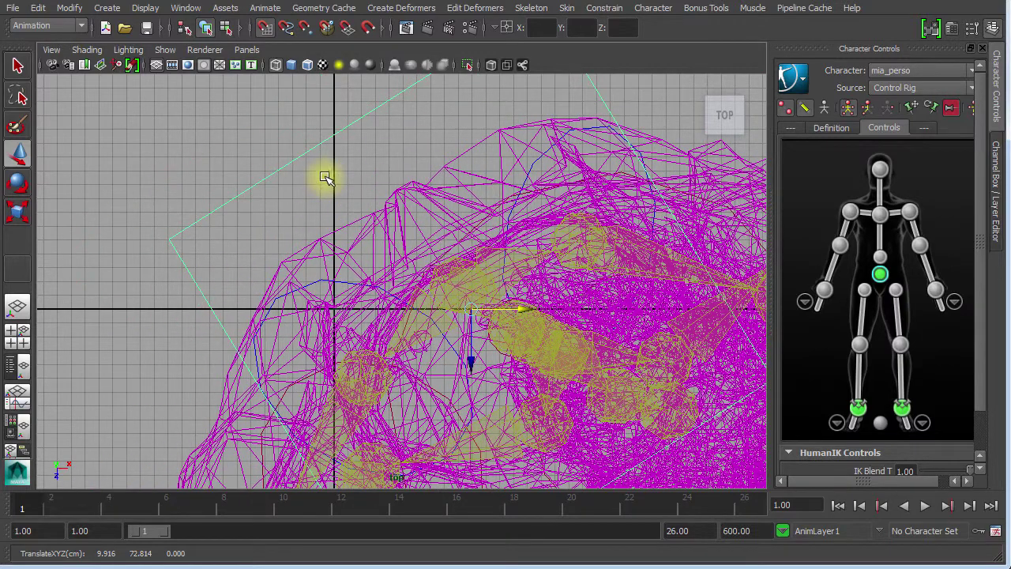
middle_click_drag(330, 175, 332, 171)
scroll(332, 171, "down", 1)
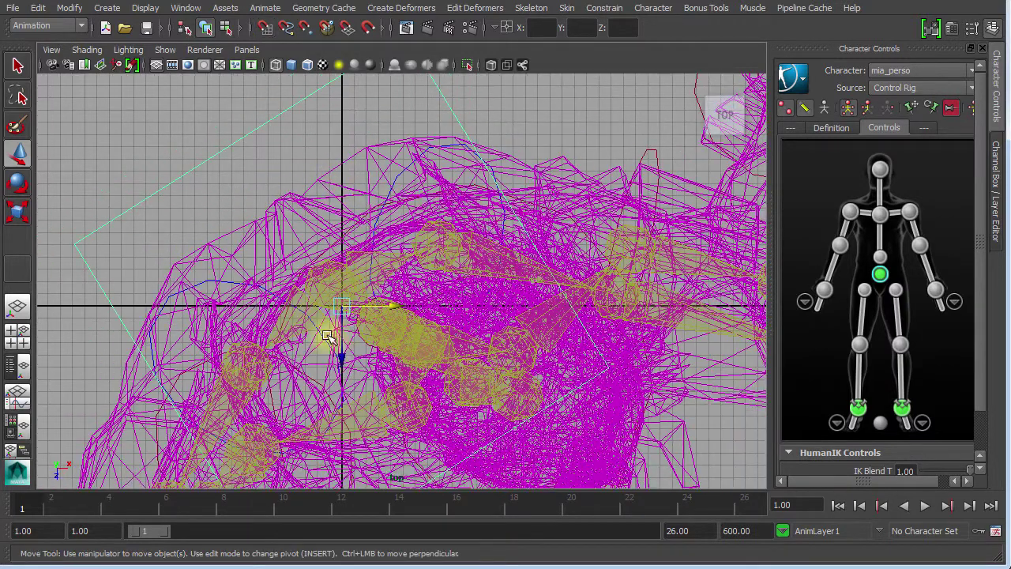
key("space")
key("space")
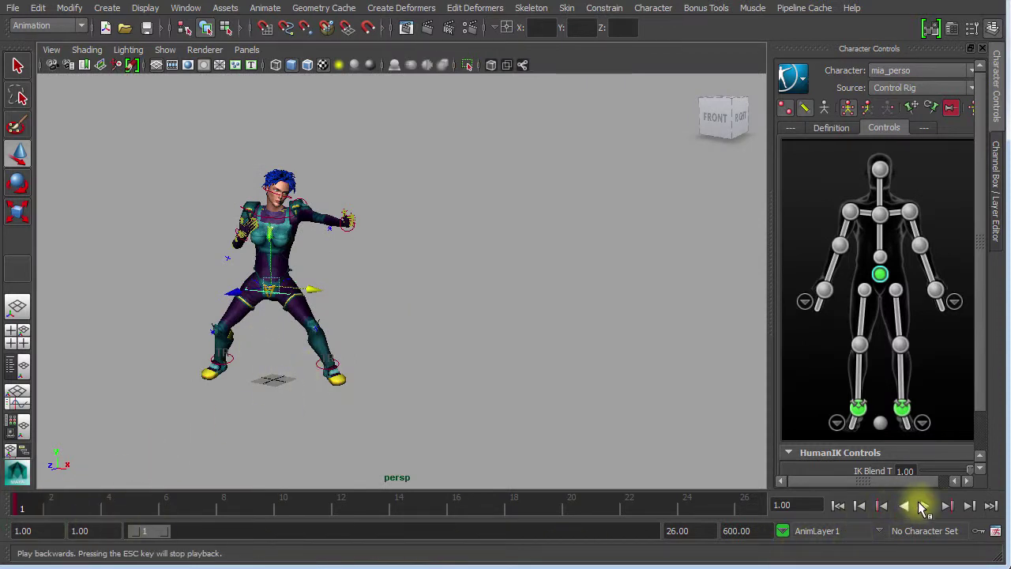
Play the animation to examine the relocated character over the grid and return to frame 1
left_click(928, 507)
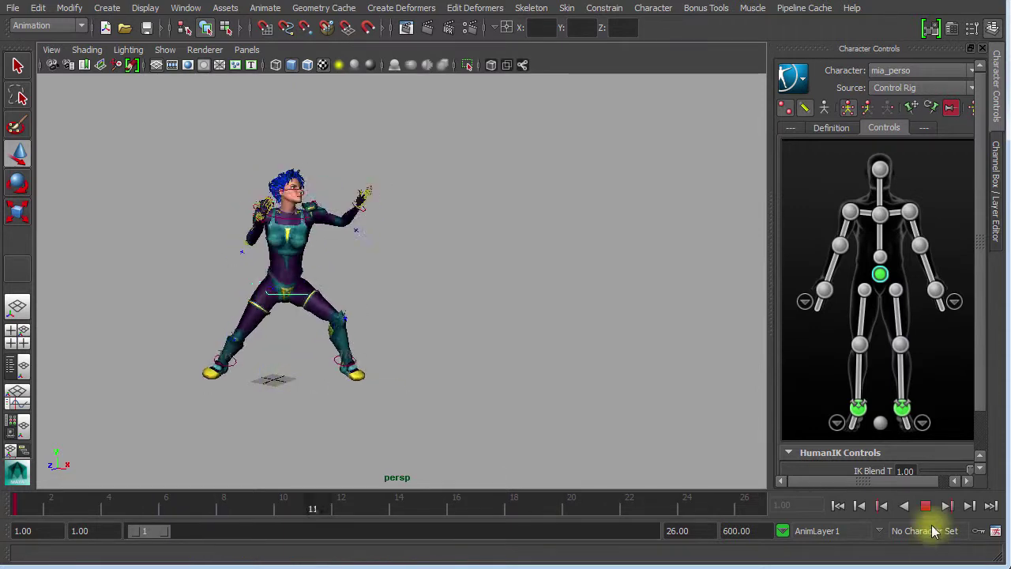
left_click(925, 505)
left_click_drag(284, 500, 23, 506)
Open the Animation Layer Editor as a floating window, make it taller and bring the character into view beside it
left_click(1002, 197)
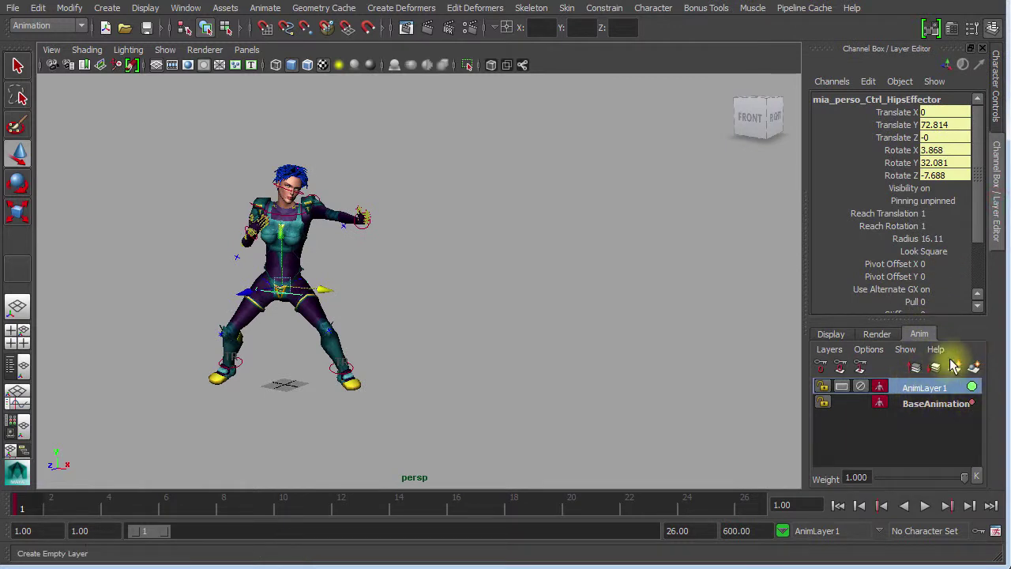
left_click(905, 349)
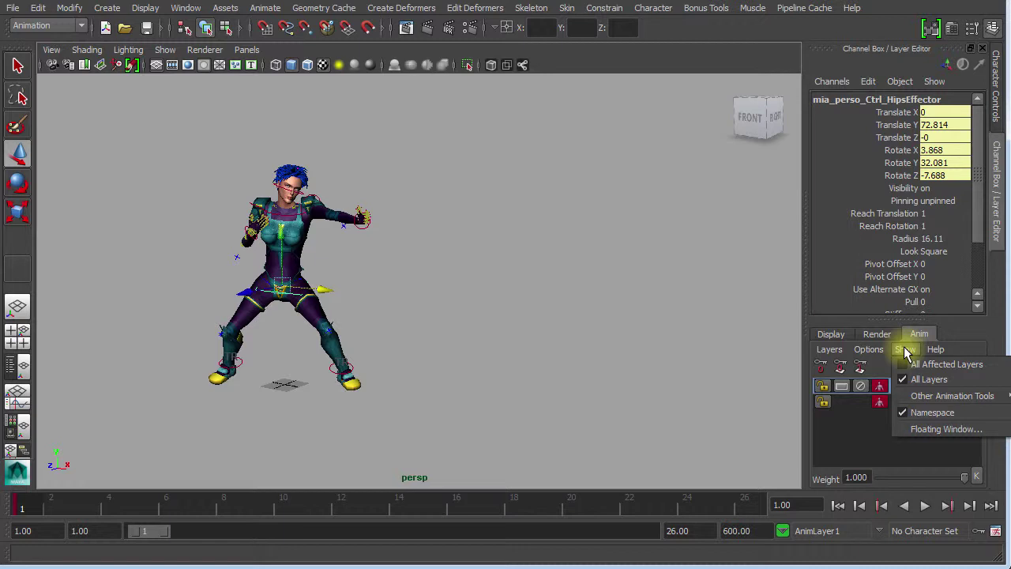
left_click(928, 430)
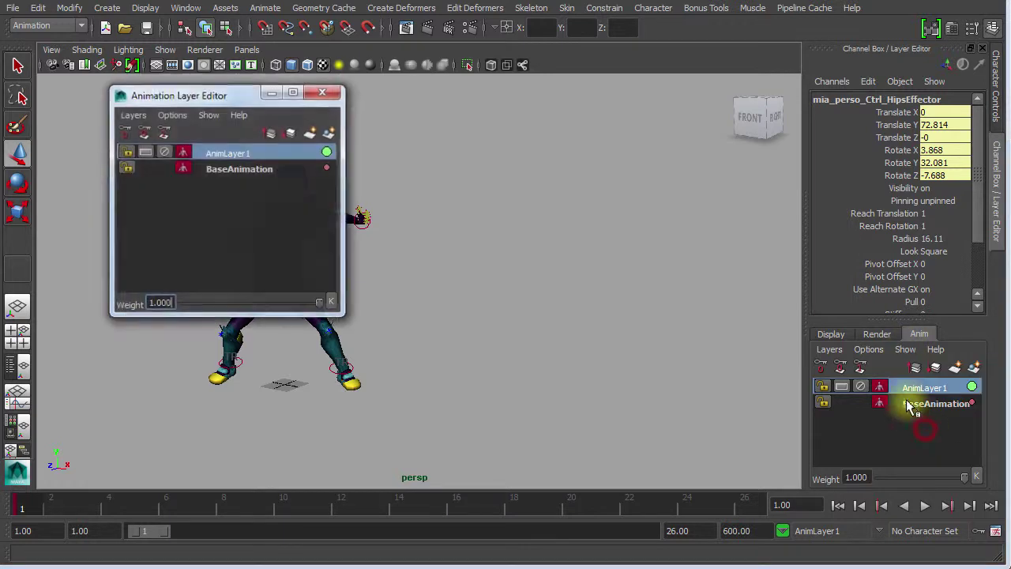
left_click_drag(204, 95, 196, 96)
middle_click_drag(527, 212, 730, 199, "alt")
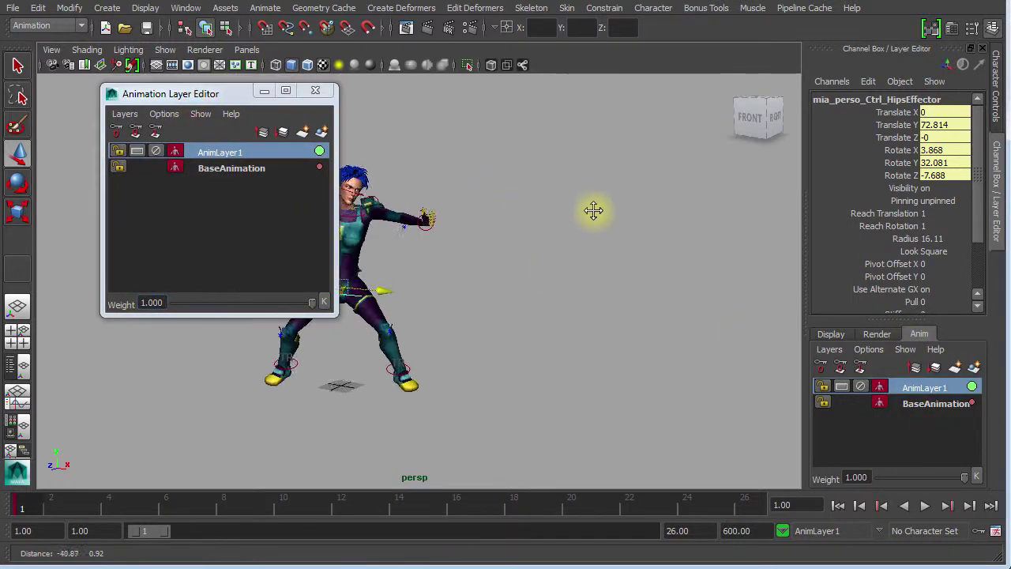
left_click_drag(227, 317, 221, 400)
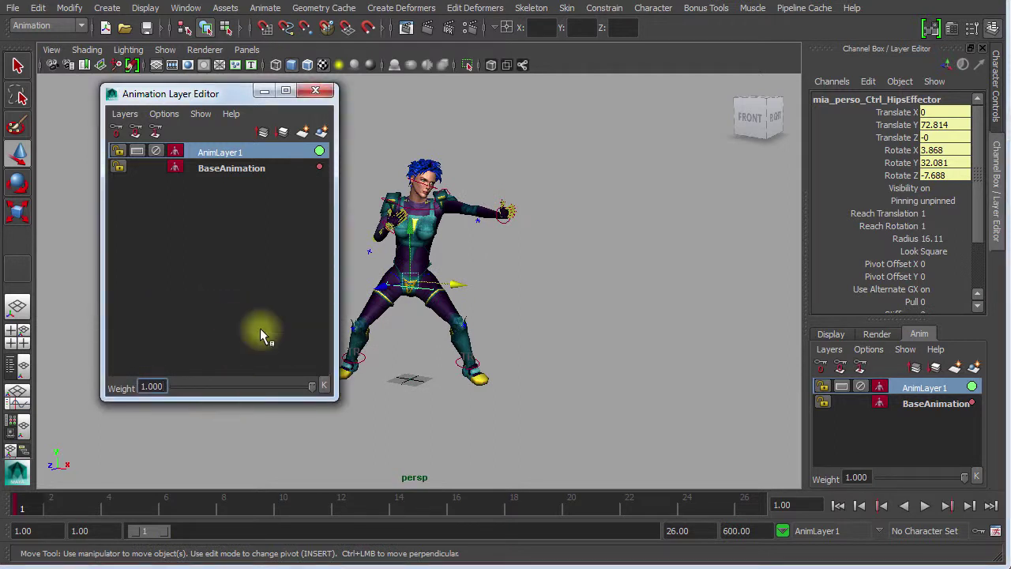
Merge AnimLayer1 and BaseAnimation into one layer, play the merged animation and return to frame 1
left_click(225, 169)
left_click(244, 154)
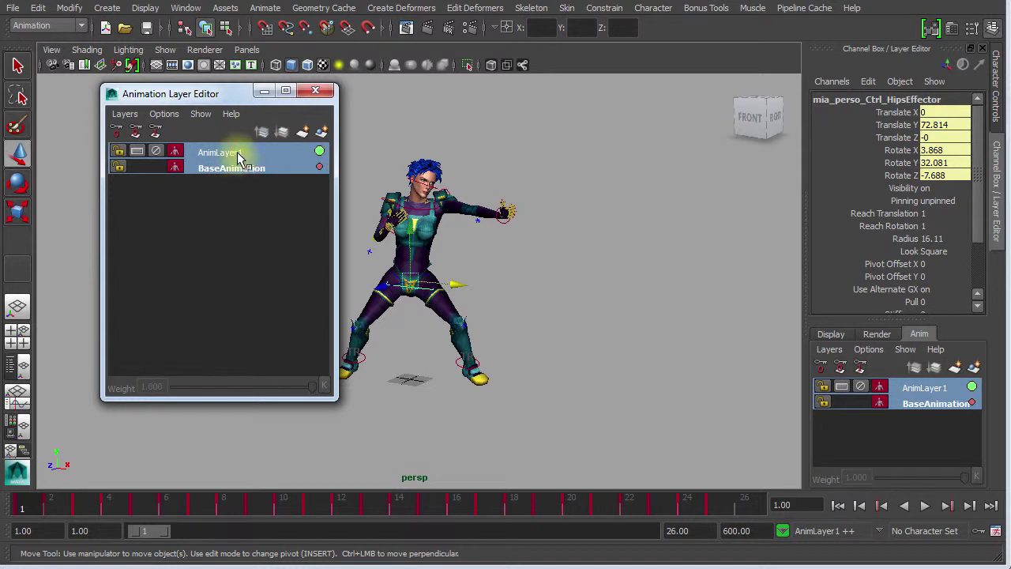
right_click(237, 154)
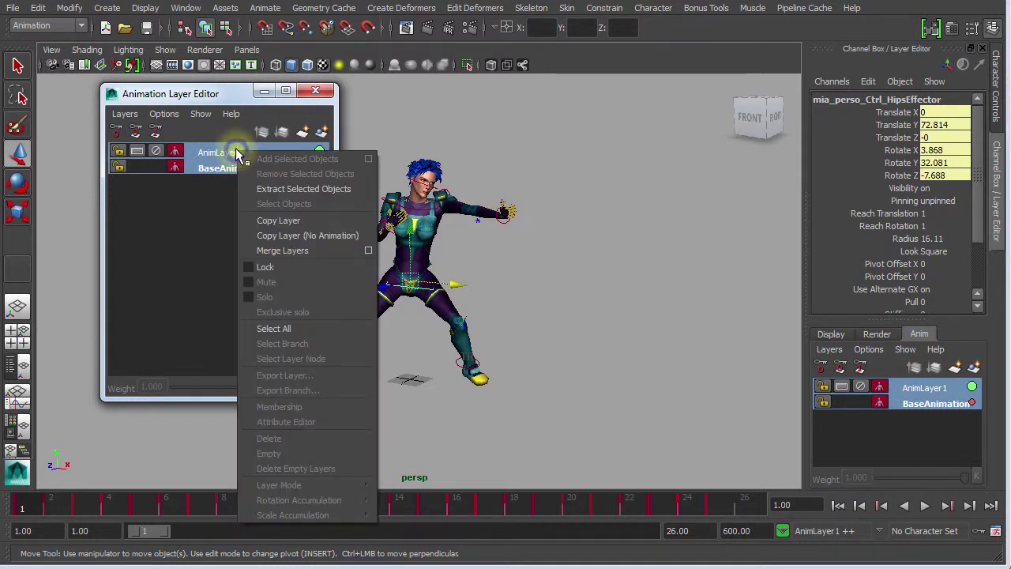
left_click(285, 251)
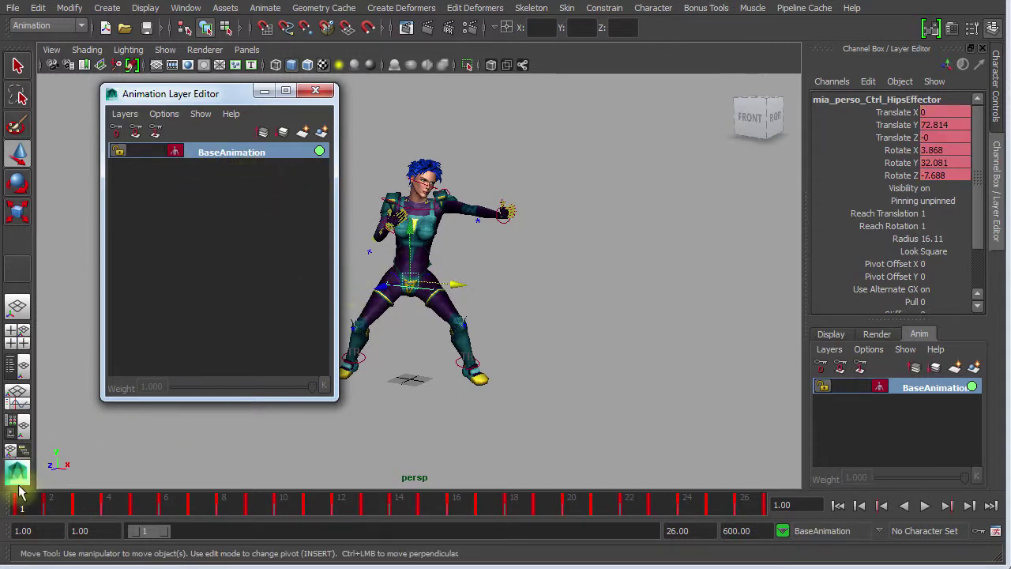
key("alt+v")
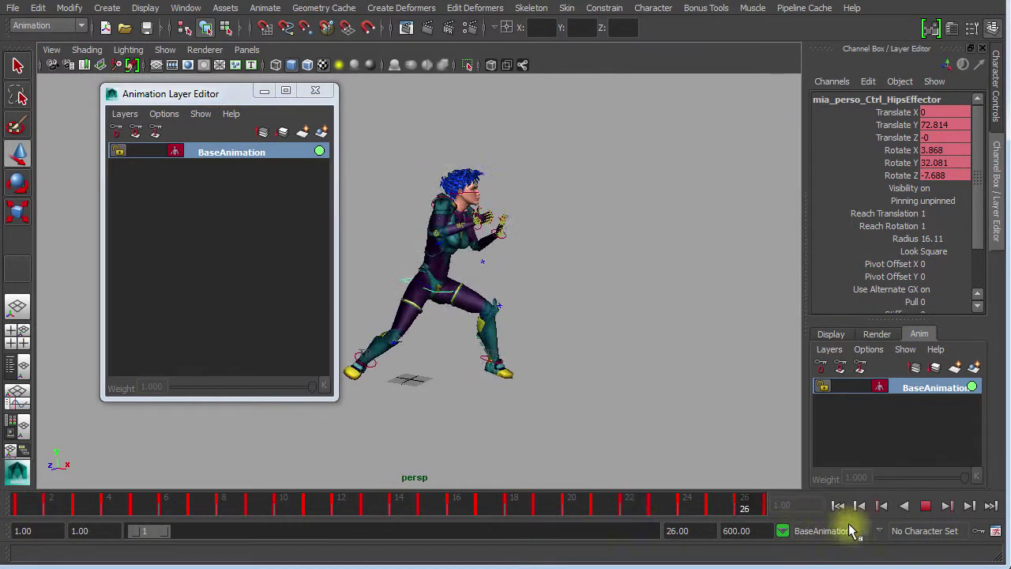
key("Escape")
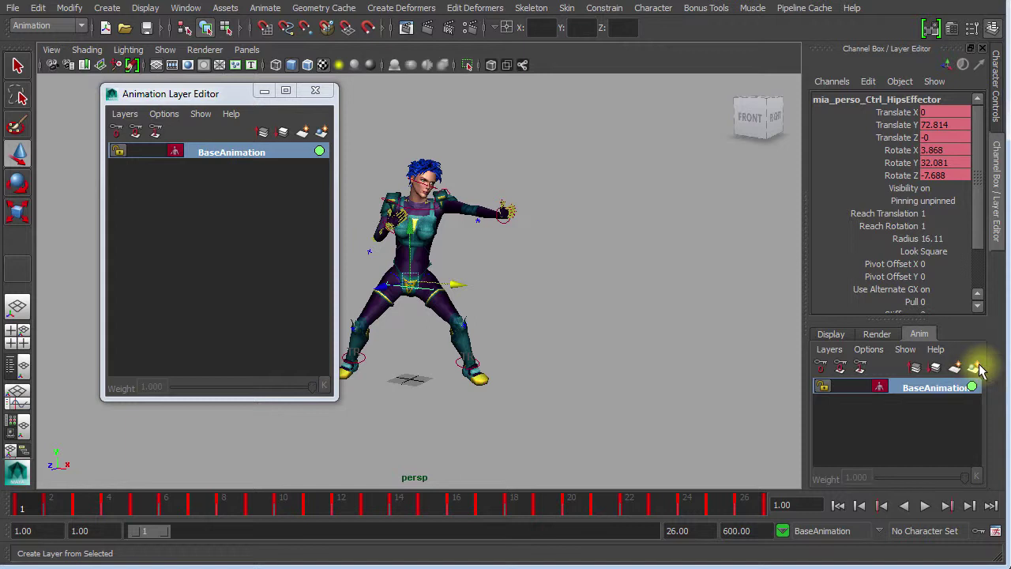
Create a new animation layer from the selected rig controls and make AnimLayer1 the active layer
left_click(994, 107)
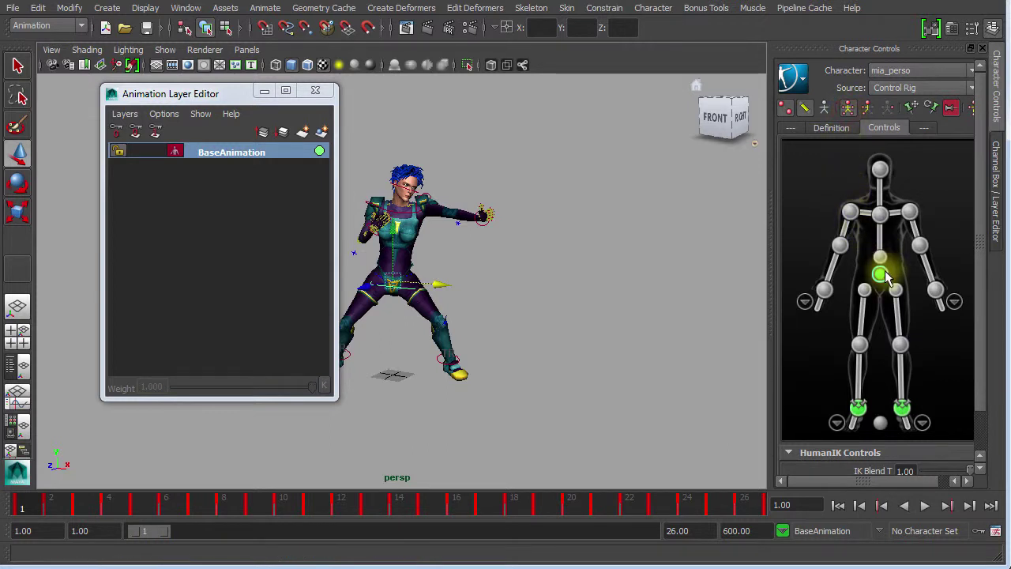
left_click(321, 133)
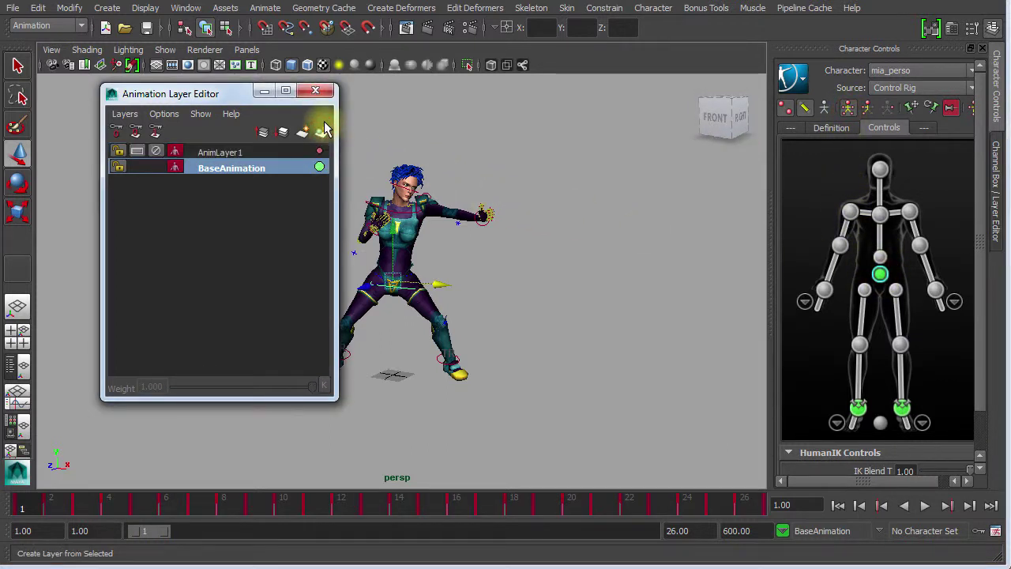
left_click(239, 154)
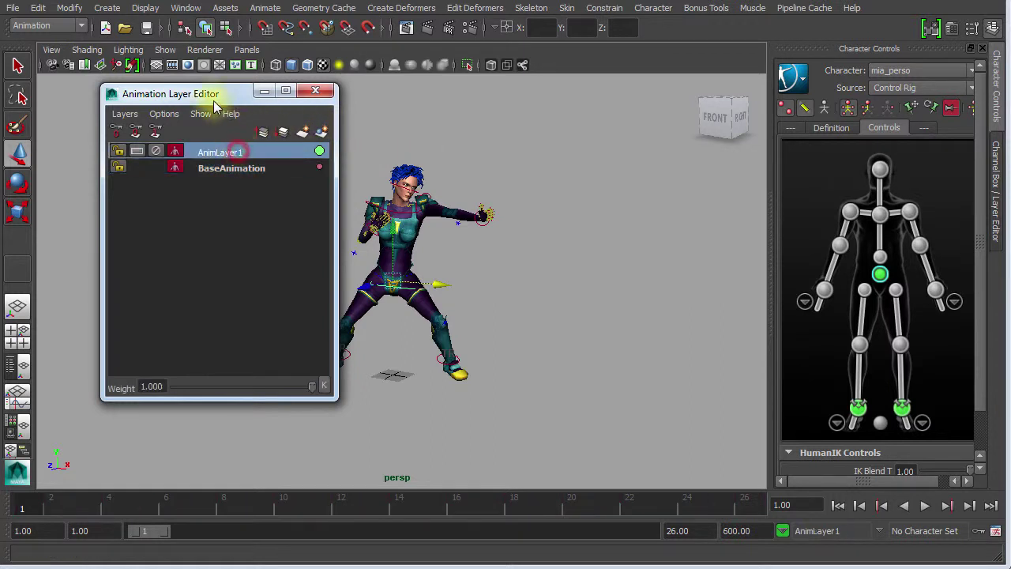
Arrange the layer editor beside an enlarged side view of the character and switch the rig to body part keying
left_click_drag(203, 95, 661, 74)
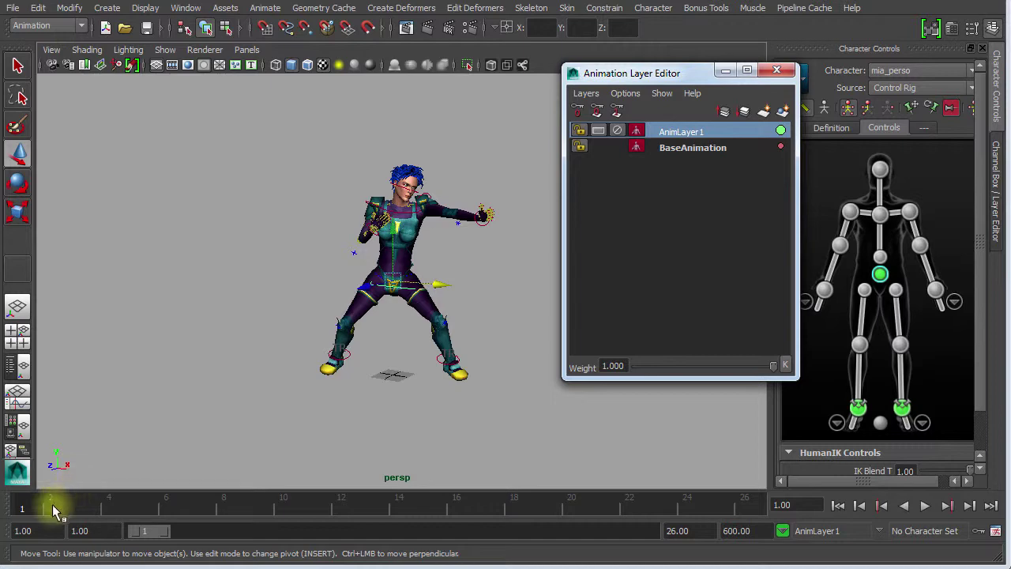
left_click_drag(52, 506, 9, 512)
left_click_drag(429, 333, 512, 339, "alt")
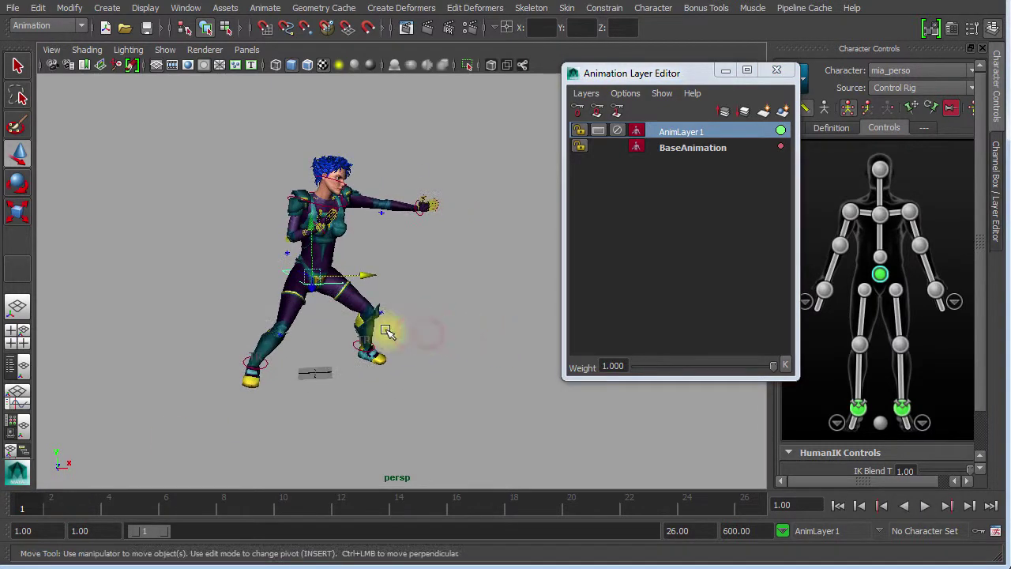
left_click_drag(386, 332, 490, 311, "alt")
middle_click_drag(490, 311, 534, 341, "alt")
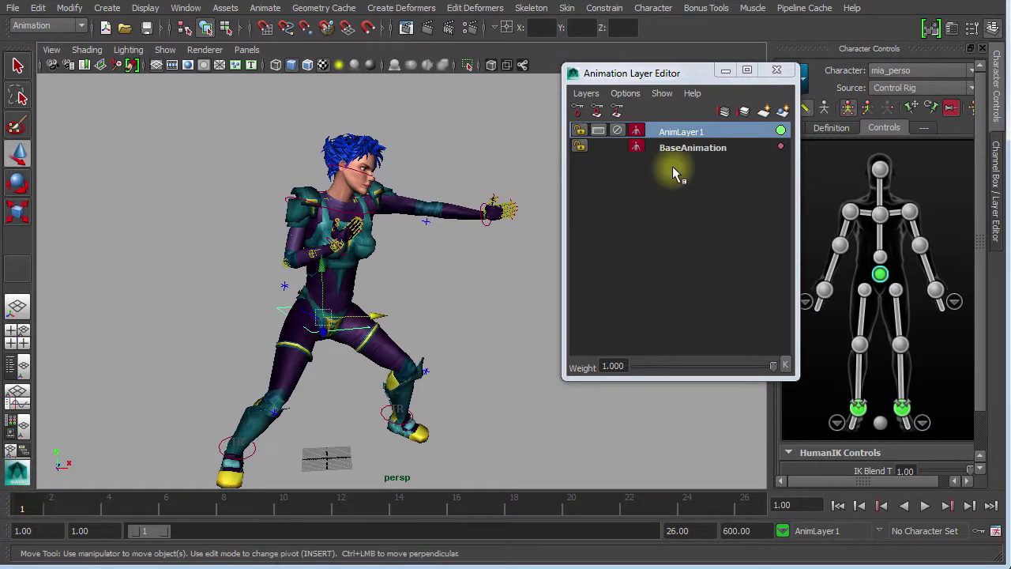
left_click_drag(677, 75, 589, 58)
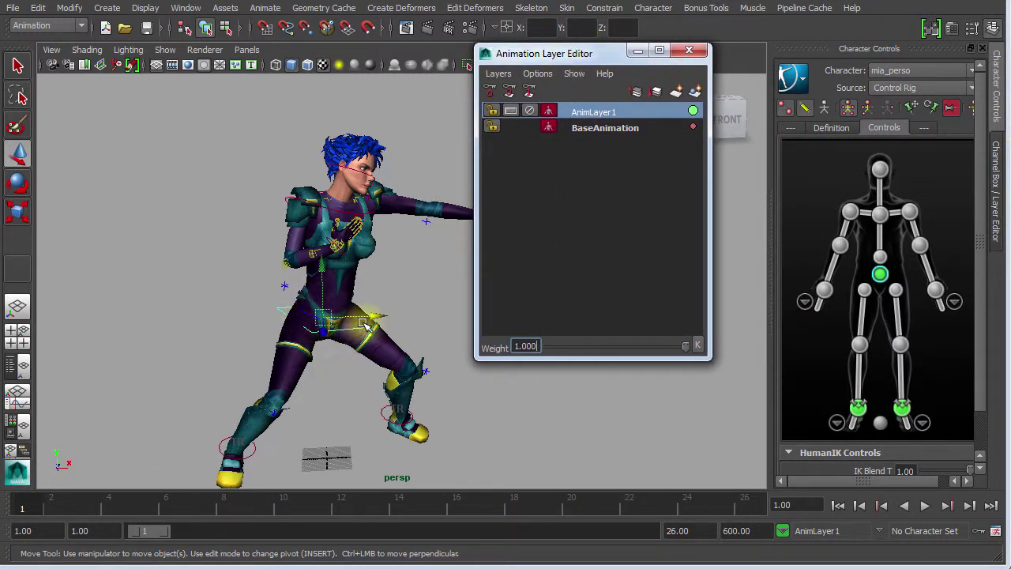
left_click(871, 110)
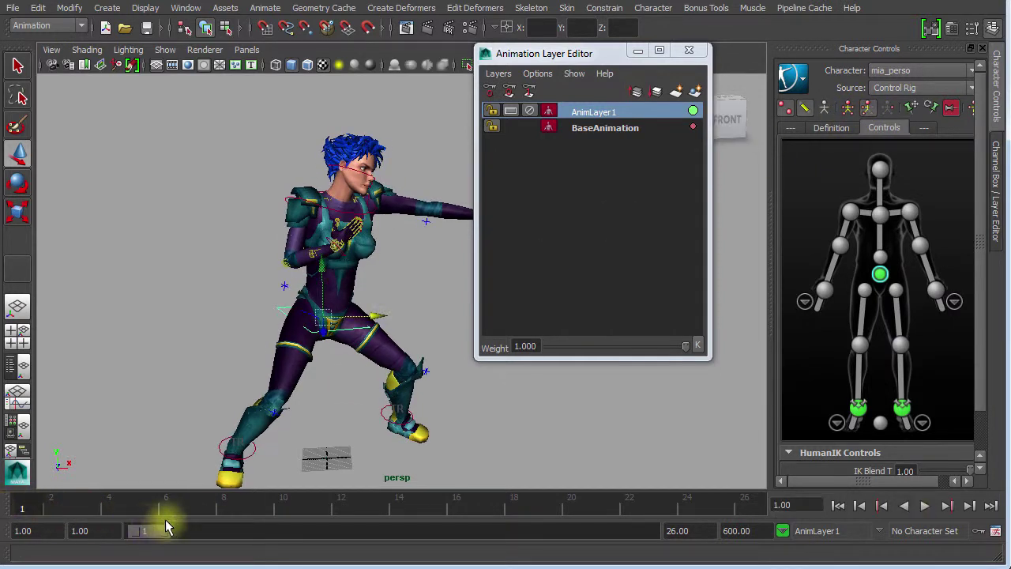
left_click_drag(548, 54, 771, 42)
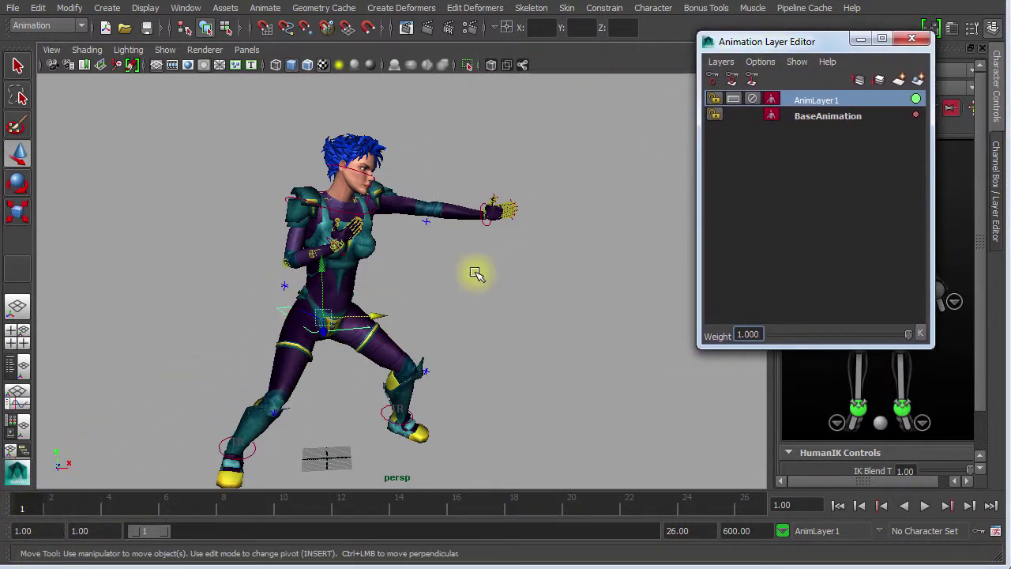
left_click_drag(800, 42, 648, 49)
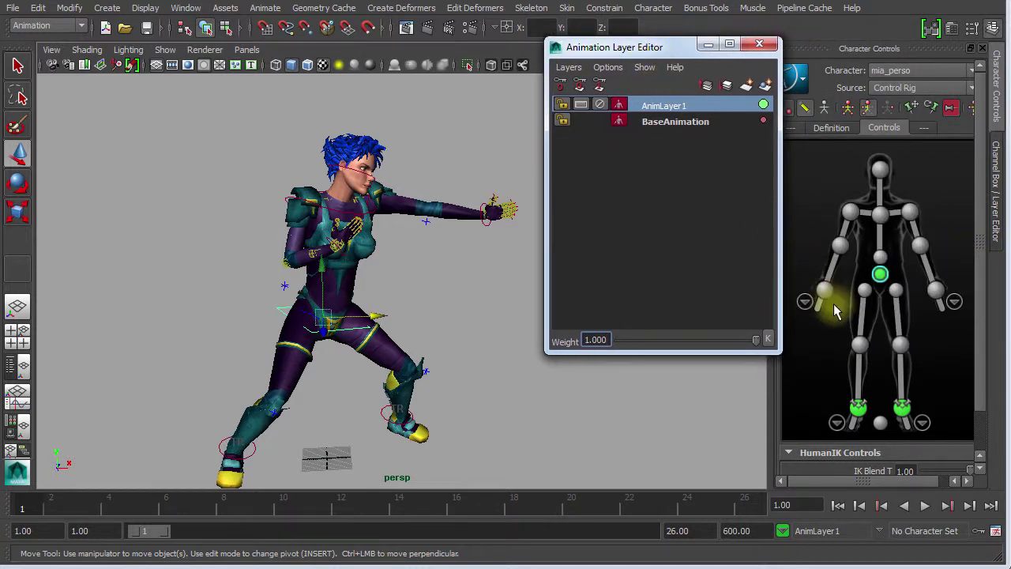
Key the right and left wrist effectors at frame 1 on AnimLayer1
left_click(670, 124)
left_click(675, 106)
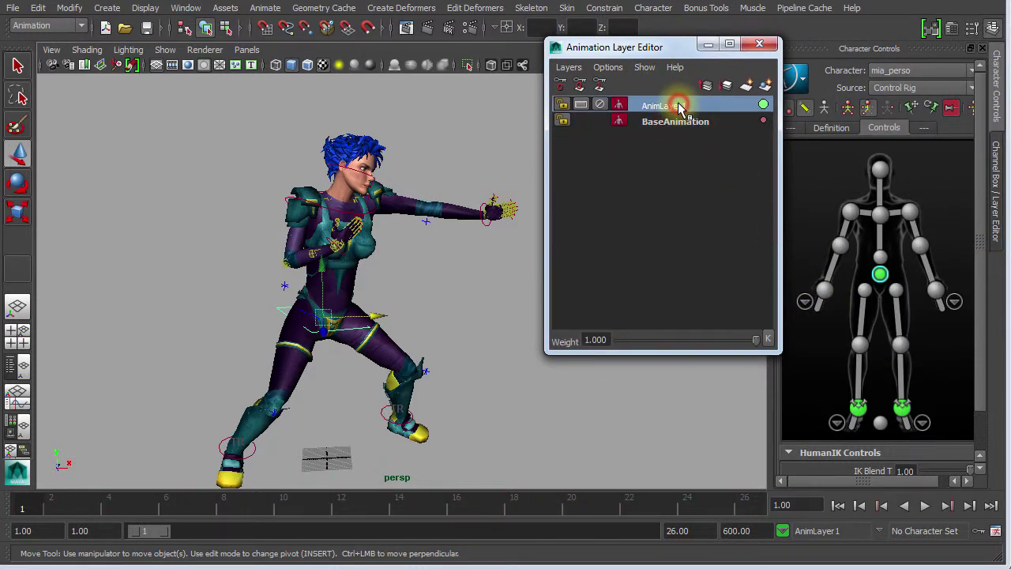
left_click(825, 291)
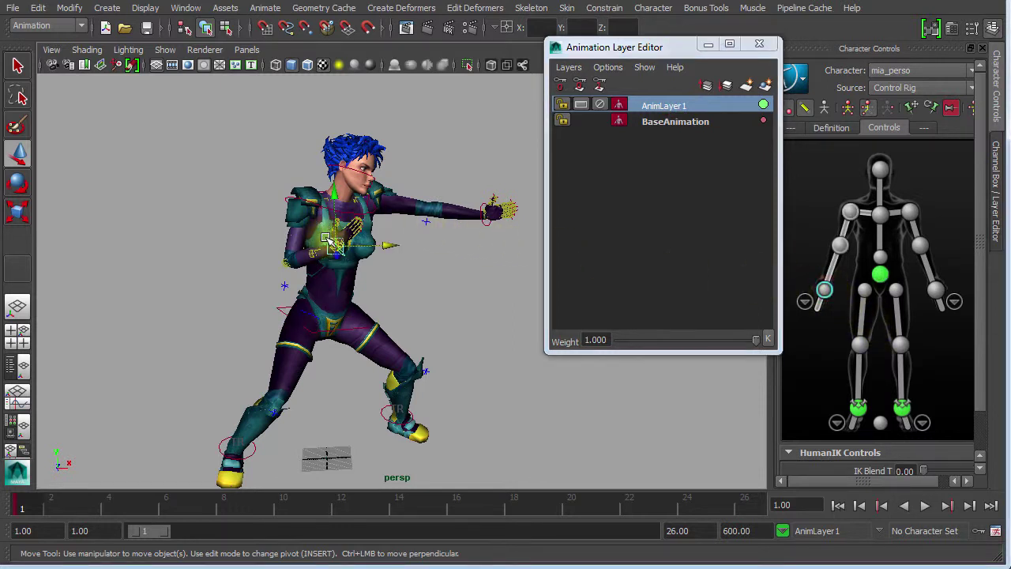
left_click(935, 292)
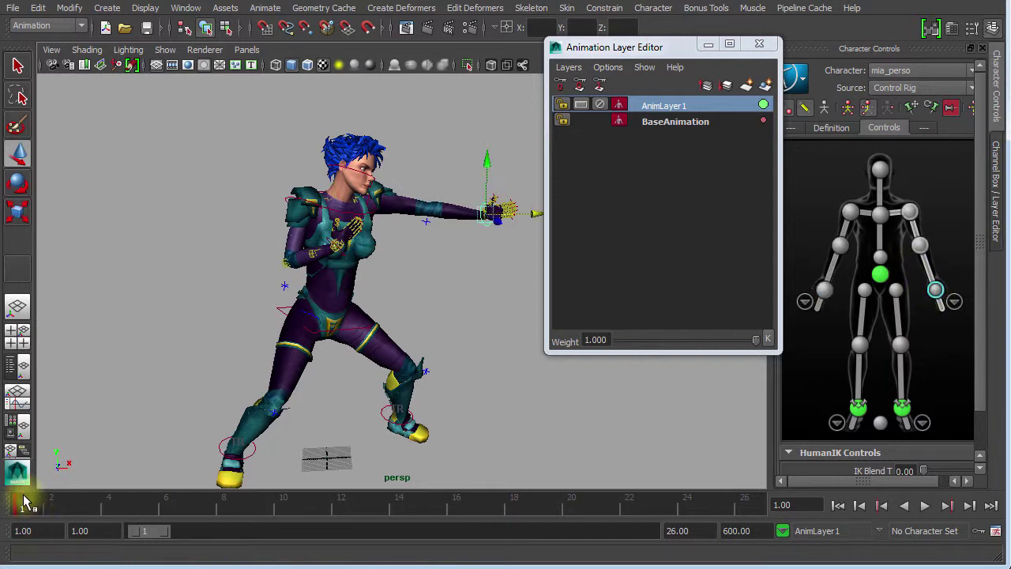
Key the left and right wrist effectors at frame 15 on AnimLayer1
left_click_drag(23, 505, 440, 537)
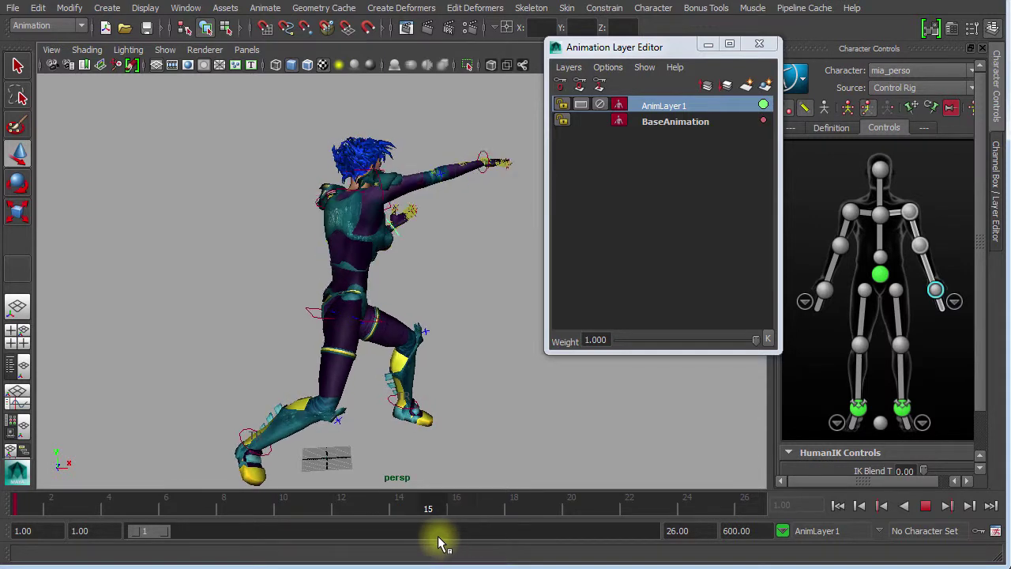
key("w")
middle_click_drag(435, 387, 237, 468, "alt")
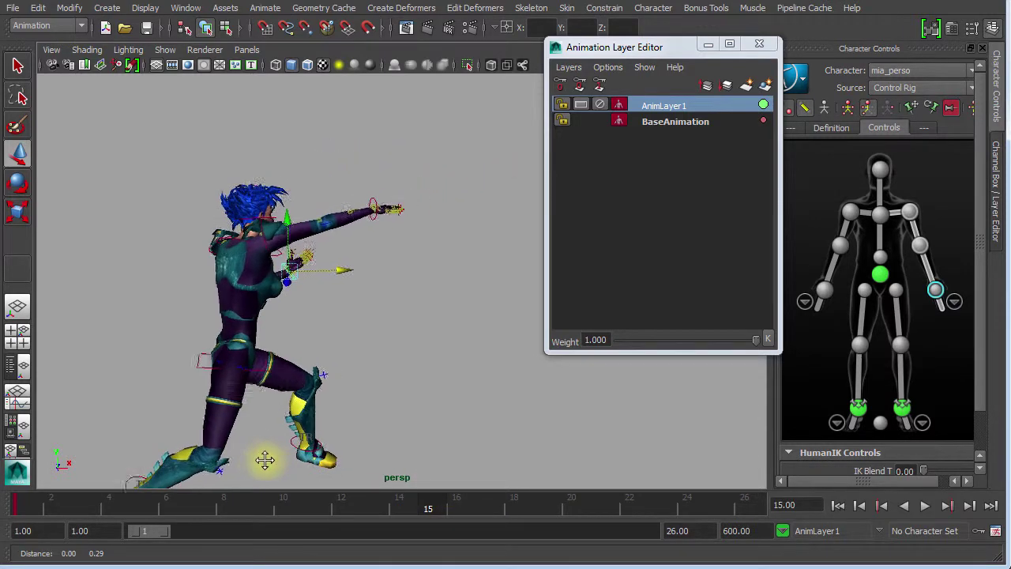
left_click_drag(241, 420, 194, 419, "alt")
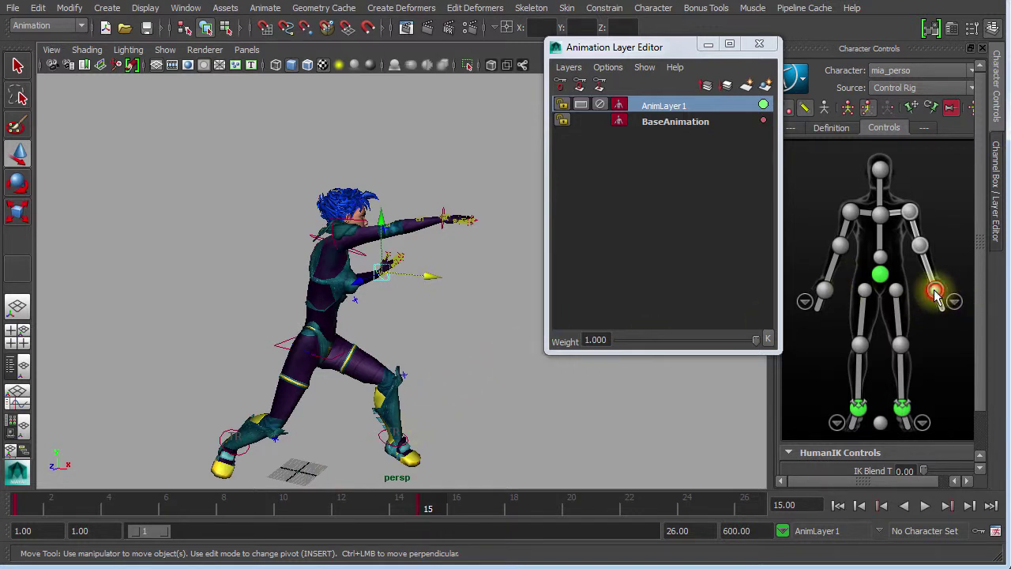
left_click(825, 290)
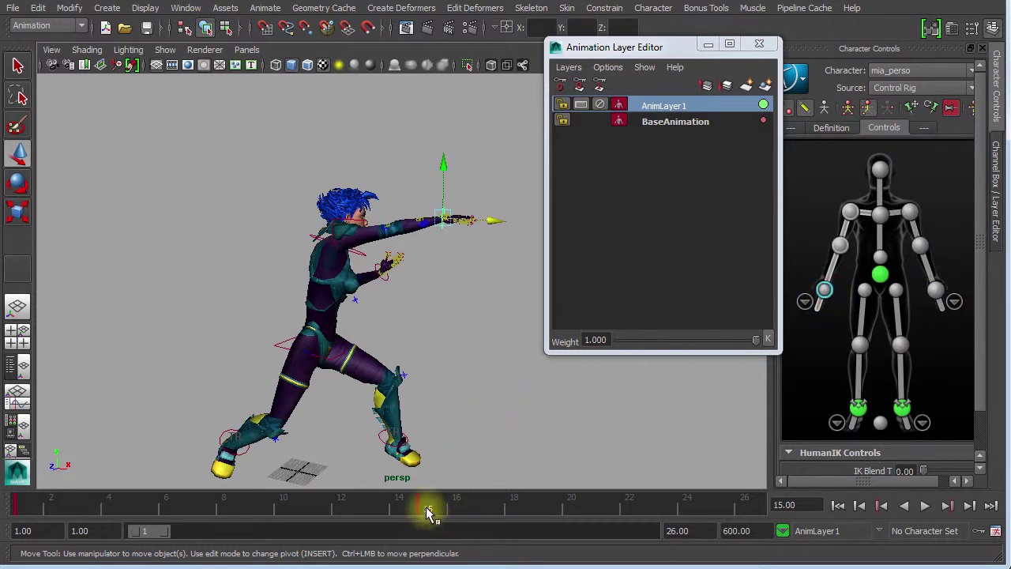
Key the right and left wrist effectors at frame 22 on AnimLayer1 and return to frame 1
left_click_drag(441, 514, 632, 521)
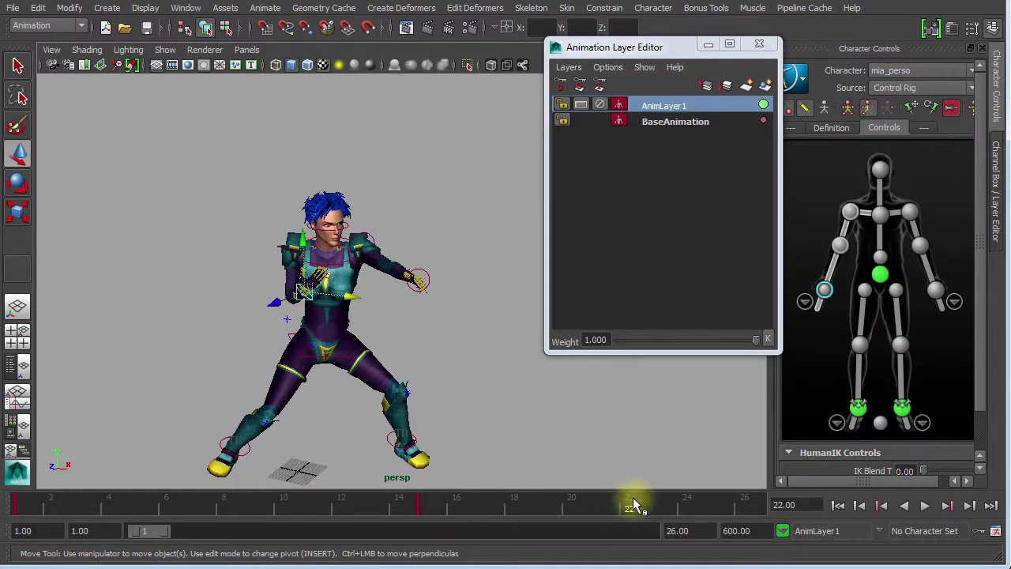
left_click(934, 292)
left_click_drag(625, 501, 8, 511)
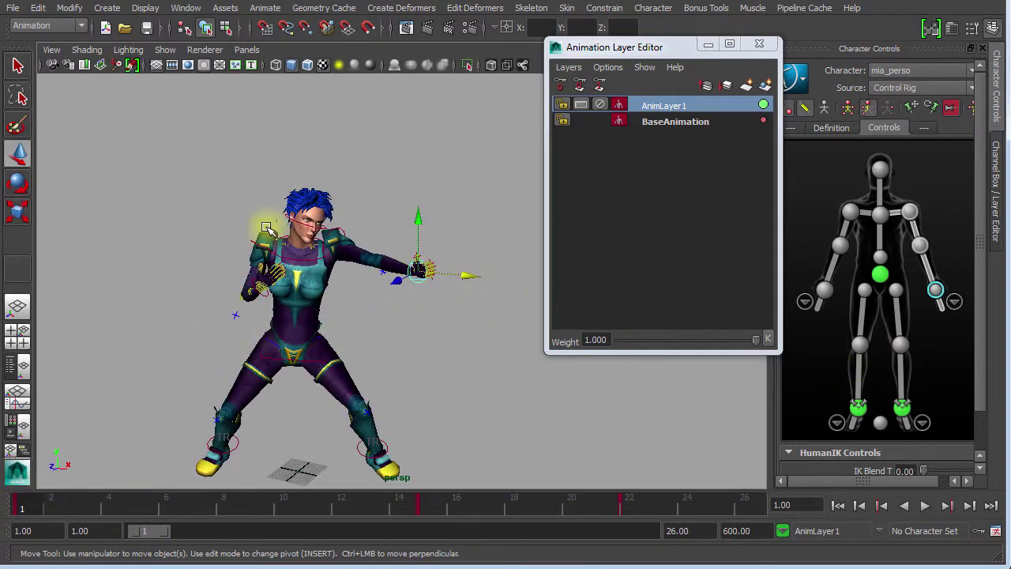
Try moving the right elbow effector up and away from the body at frame 1, and undo it
left_click(824, 290)
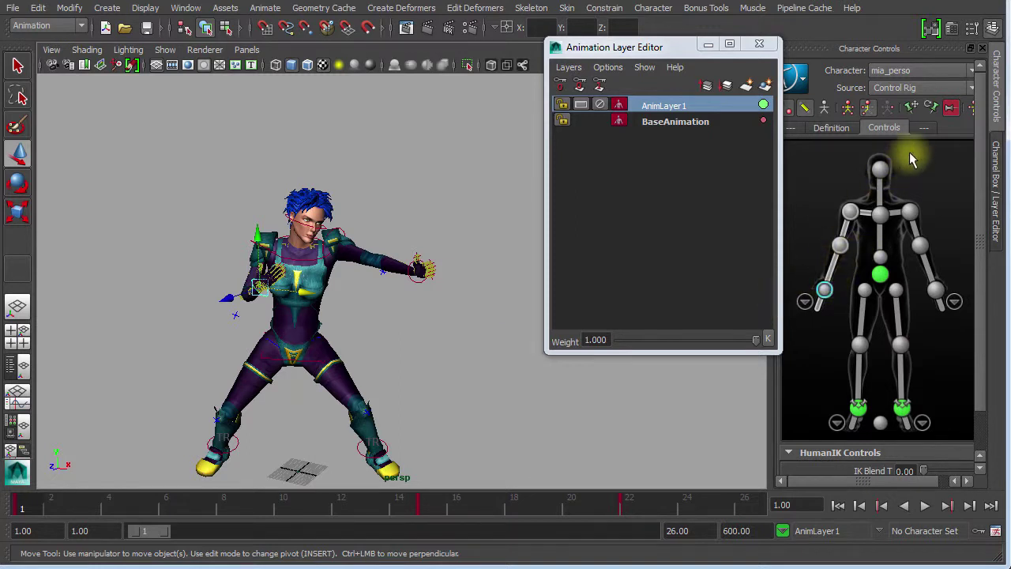
left_click_drag(644, 50, 556, 29)
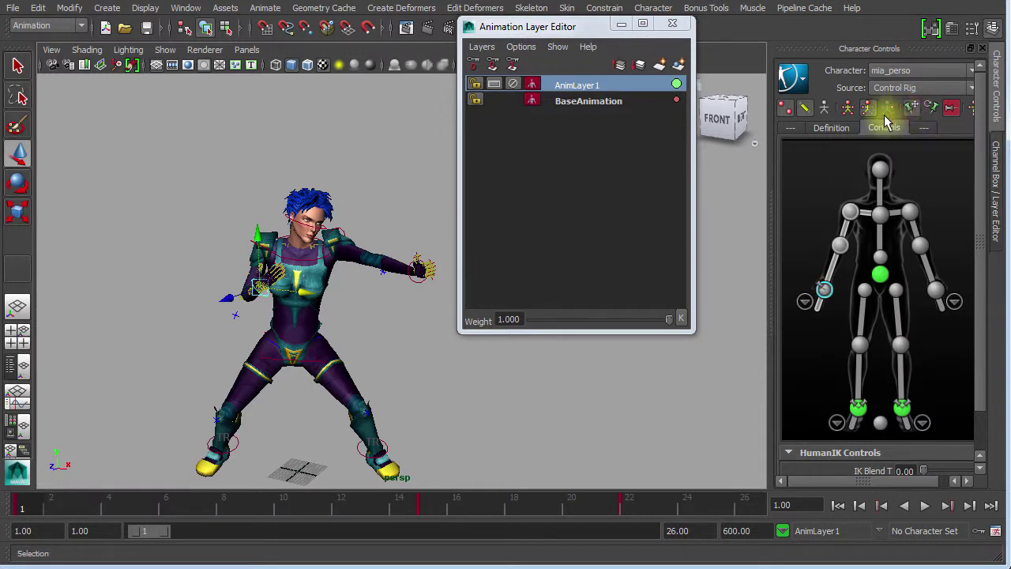
left_click(842, 253)
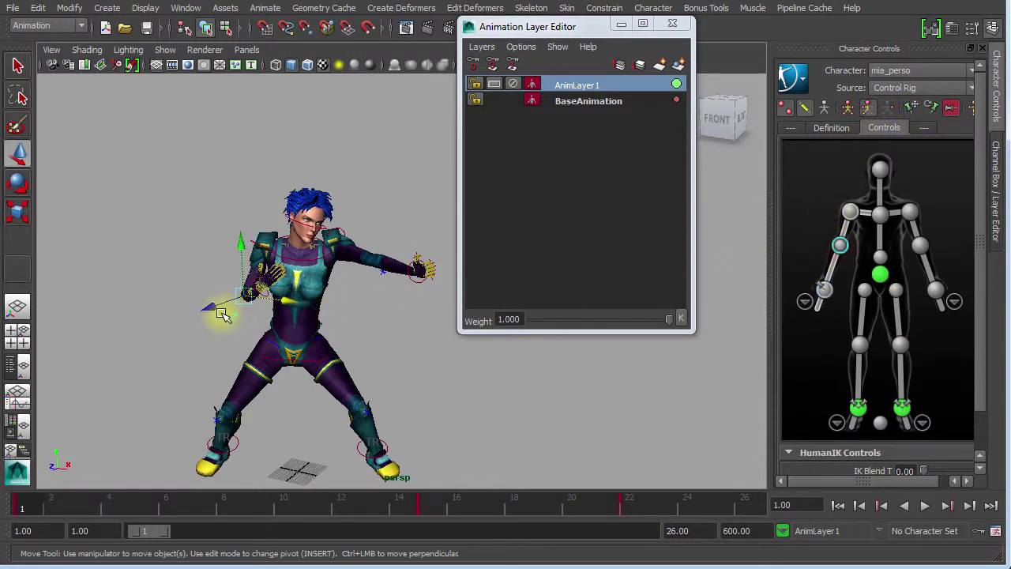
left_click_drag(238, 290, 235, 264)
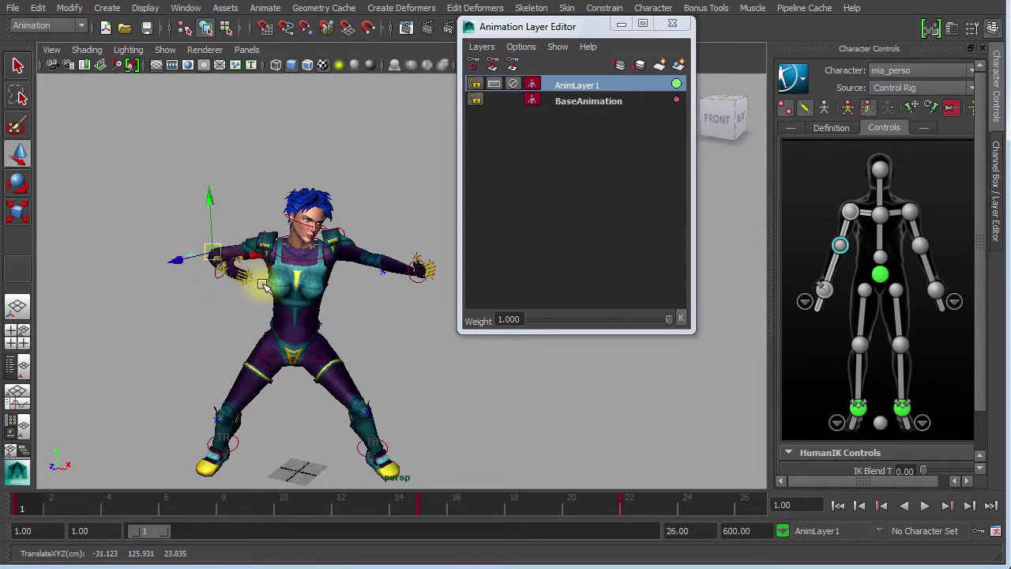
key("ctrl+z")
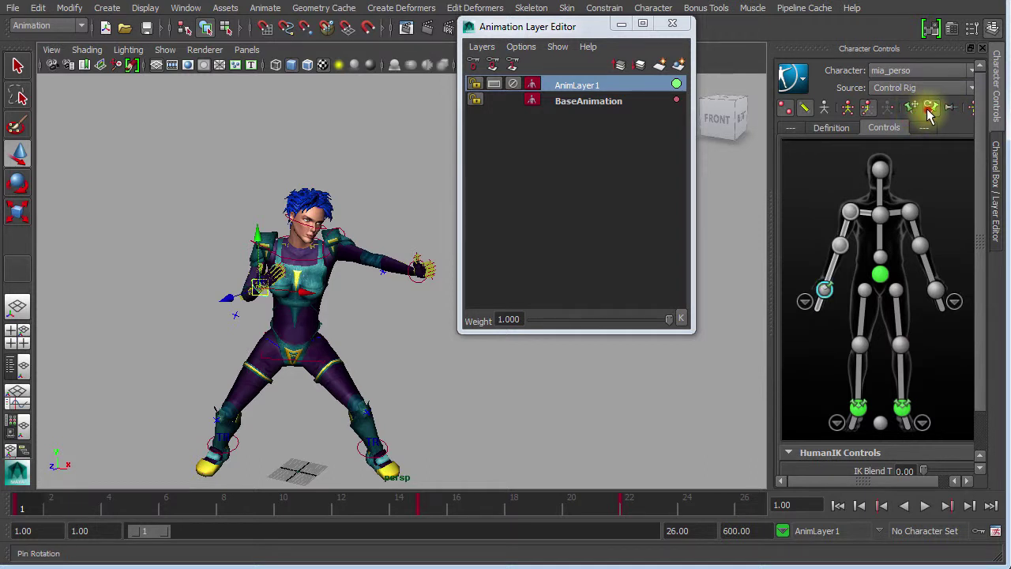
Raise the right elbow outward with the right wrist's translation pinned, and pin the right shoulder effector's rotation
left_click(840, 244)
left_click_drag(234, 241, 239, 211)
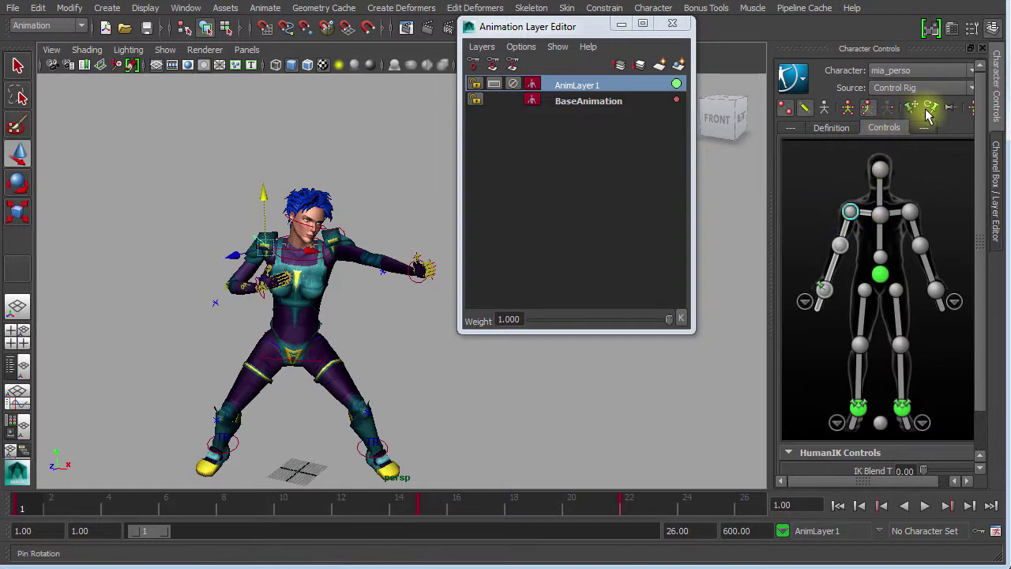
right_click_drag(284, 271, 560, 269, "alt")
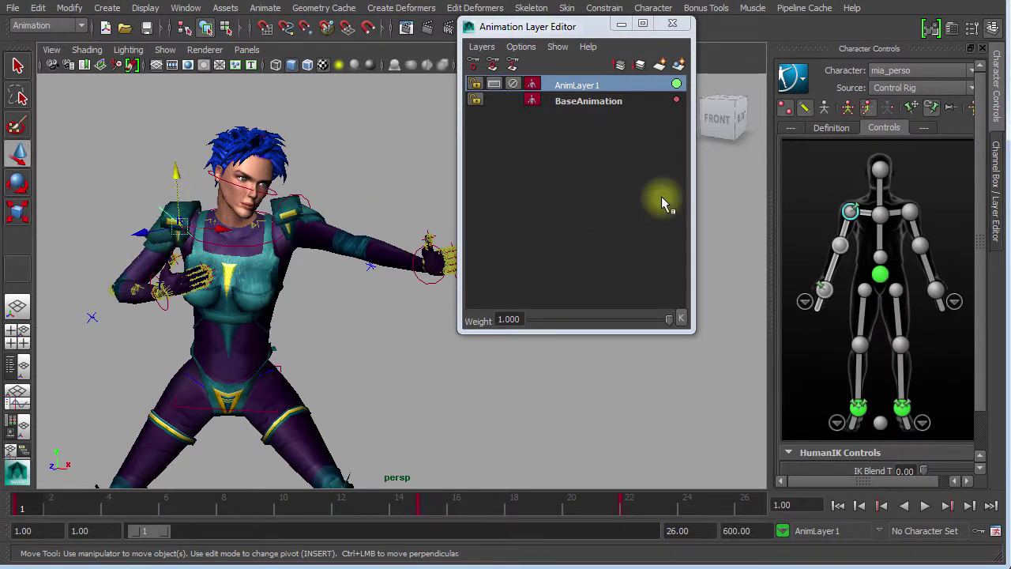
Rotate the right clavicle control to about 13° on Z at frame 1 and select the right wrist effector
left_click(863, 214)
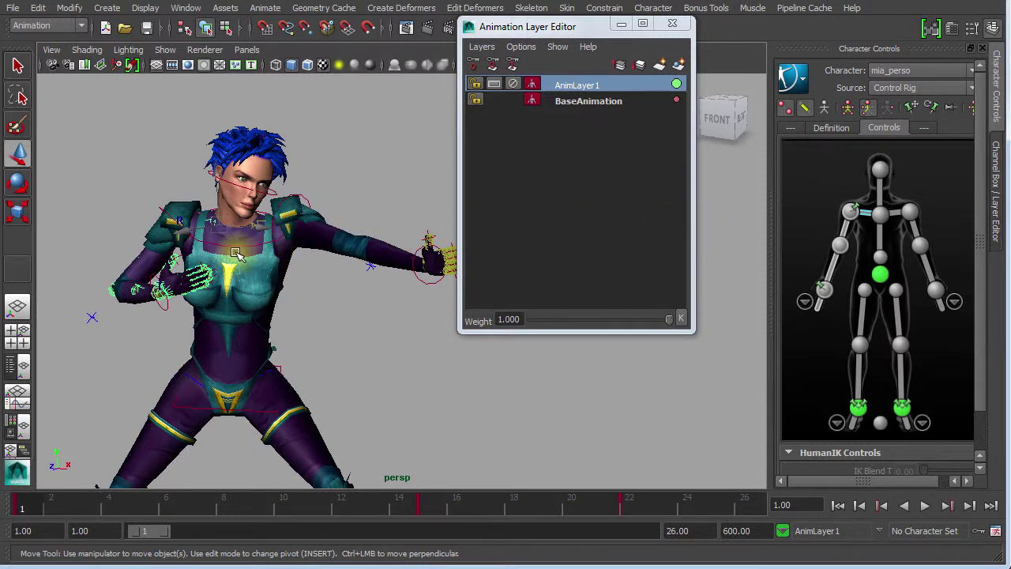
key("e")
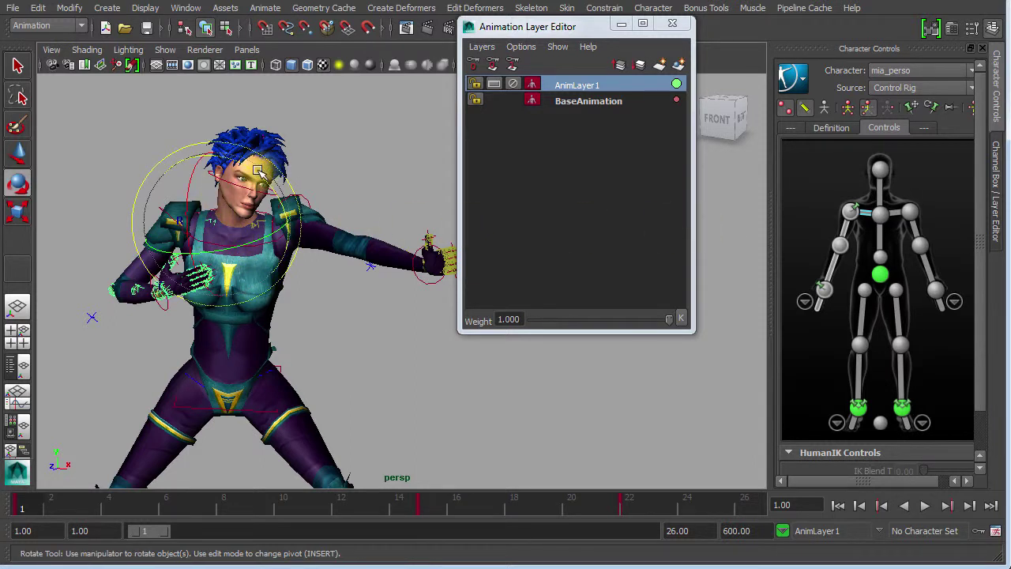
mouse_move(257, 170)
left_mouse_down()
mouse_move(234, 163)
mouse_move(248, 159)
left_mouse_up()
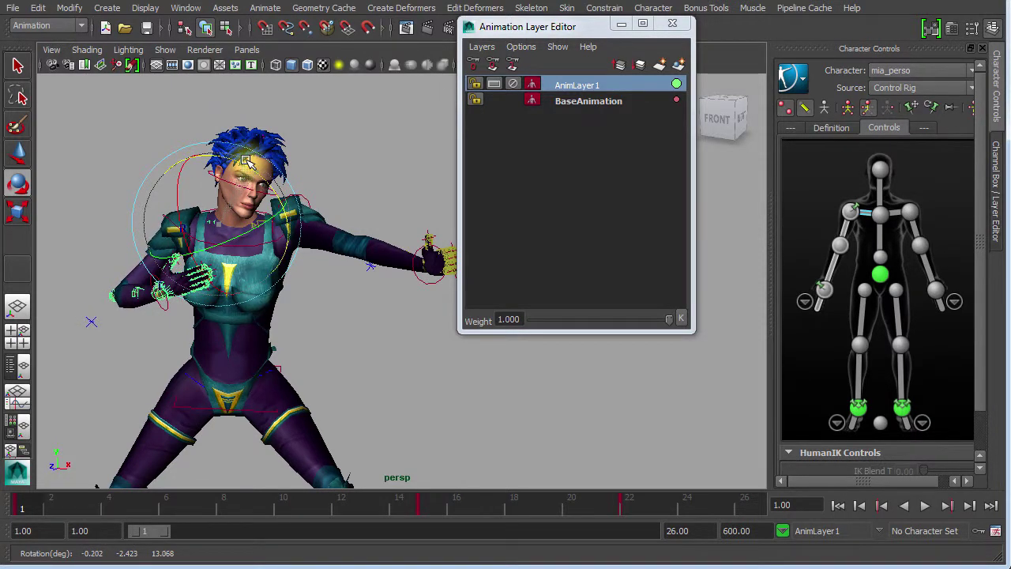
left_click(823, 289)
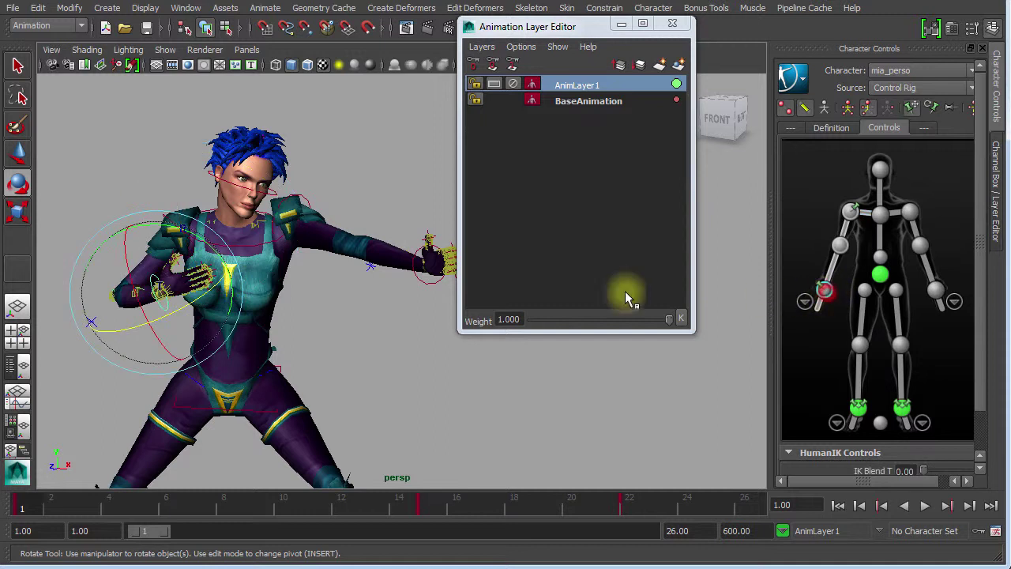
Lower the right wrist effector slightly along its vertical axis at frame 1
key("w")
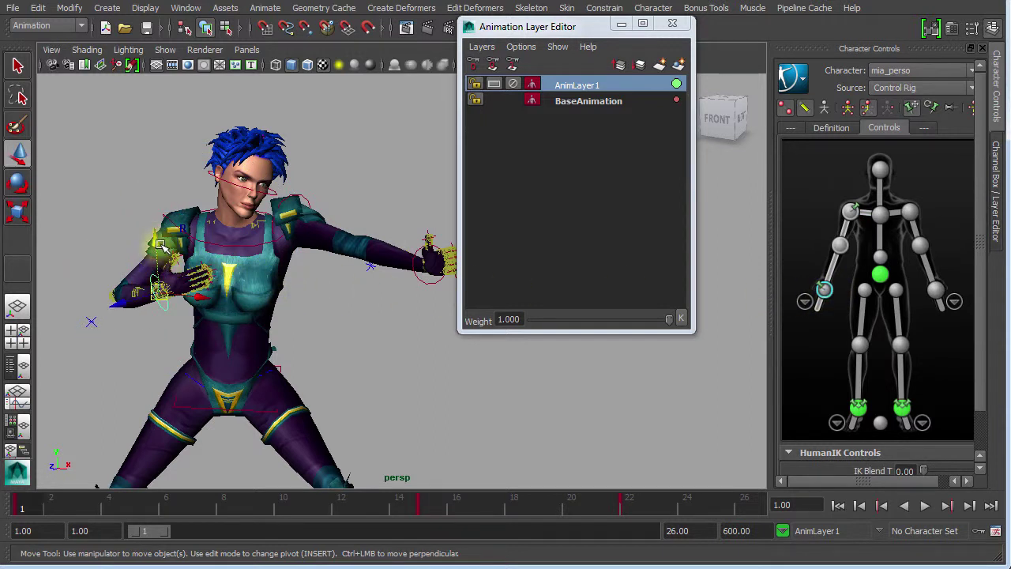
left_click_drag(158, 241, 157, 252)
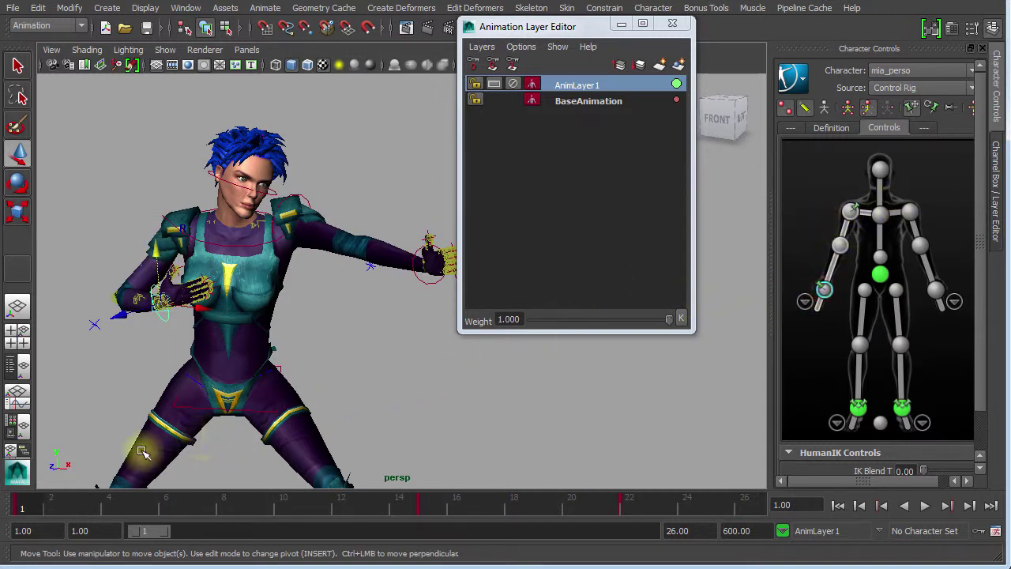
key("alt+v")
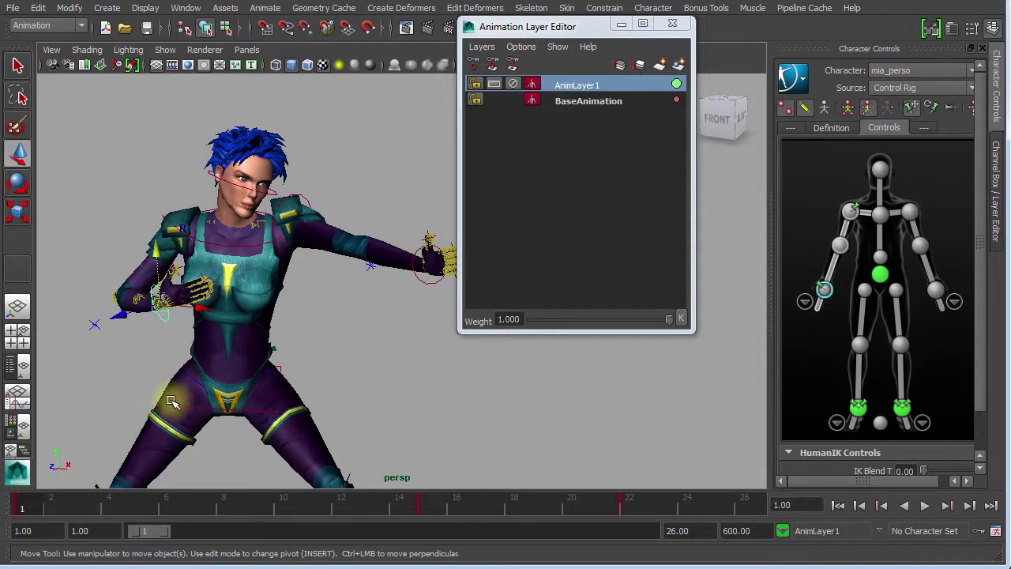
right_click_drag(354, 368, 166, 347, "alt")
left_click_drag(267, 350, 299, 332, "alt")
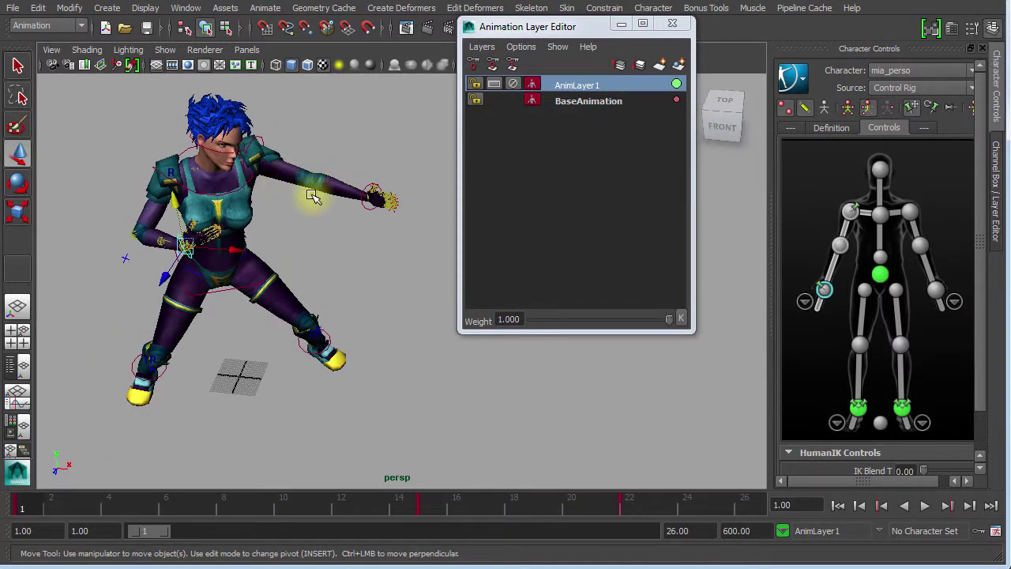
Pull the left wrist effector in toward the body at frame 1 and adjust its front-to-back depth, bending the left arm
left_click(935, 291)
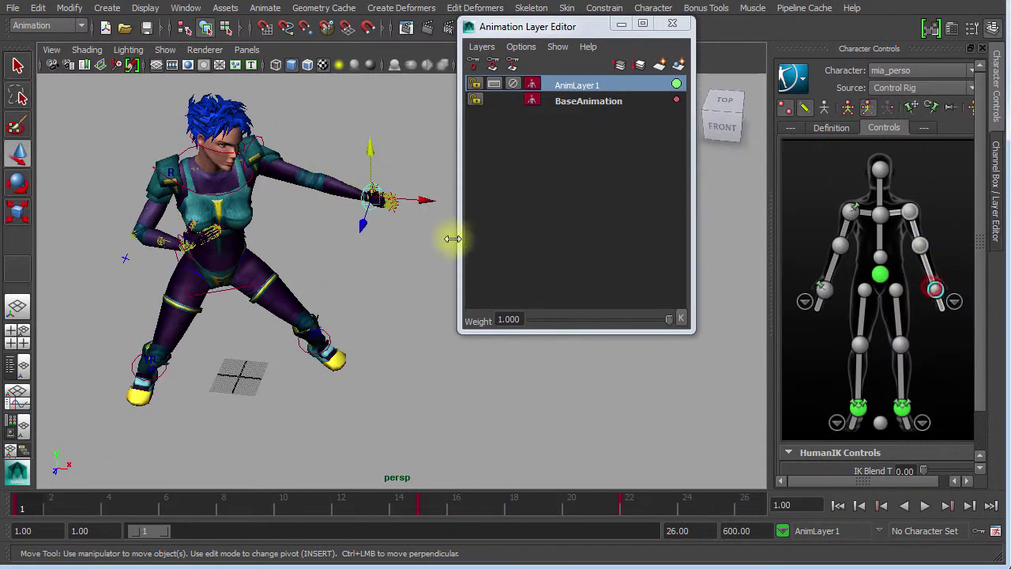
left_click_drag(423, 201, 412, 200)
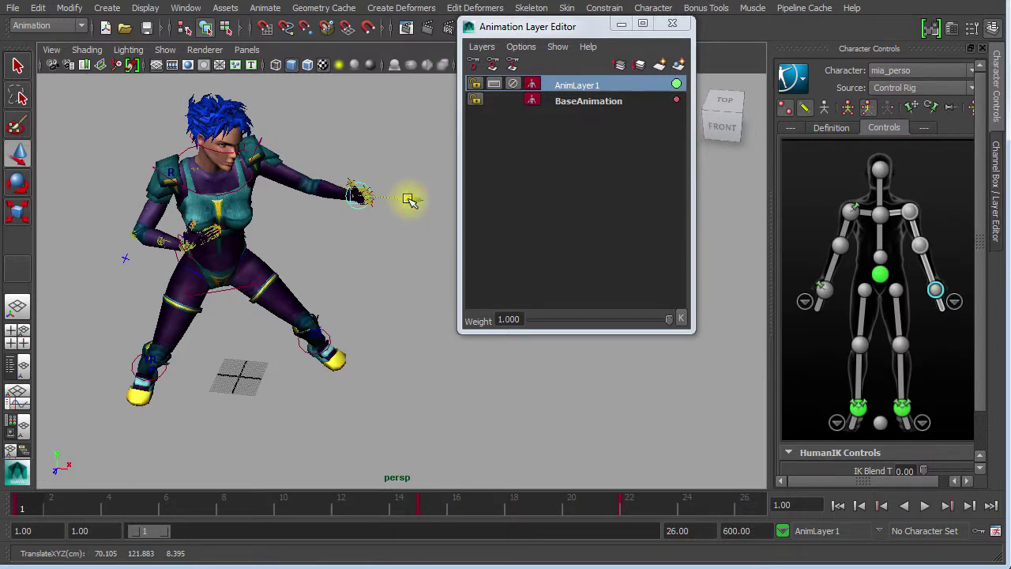
left_click_drag(253, 234, 338, 271, "alt")
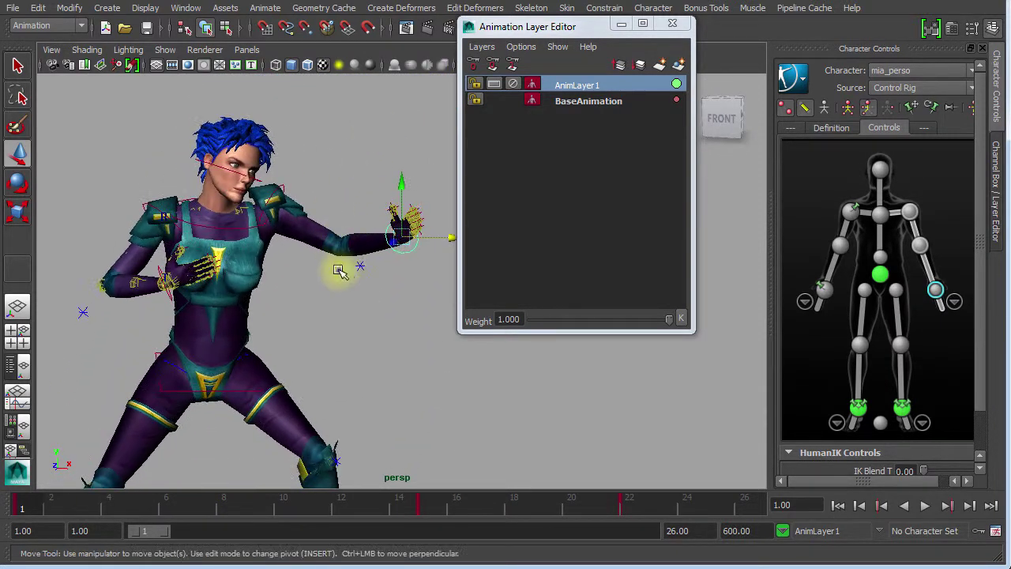
right_click_drag(338, 271, 156, 269, "alt")
middle_click_drag(280, 316, 274, 272, "alt")
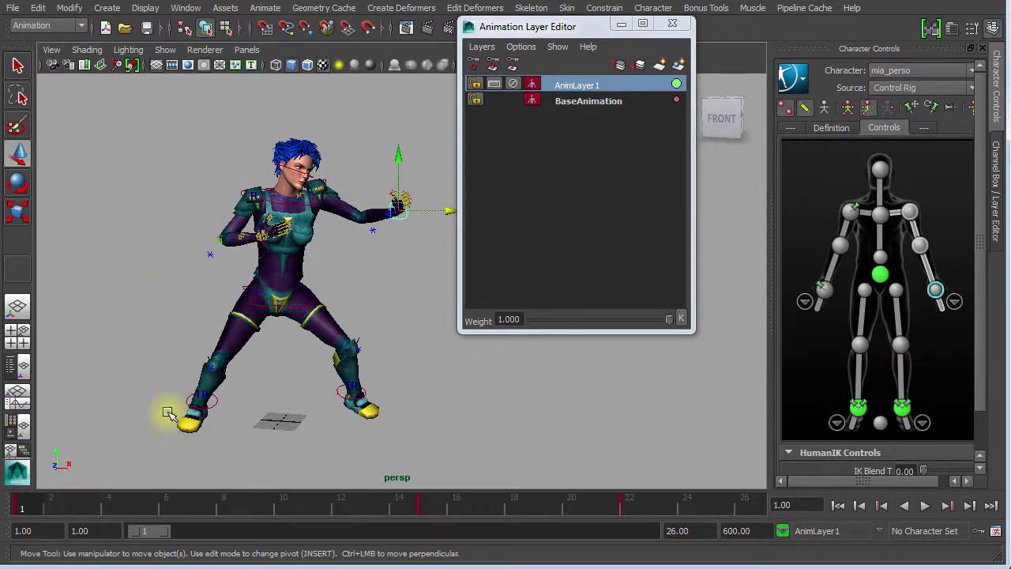
left_click_drag(406, 220, 342, 375)
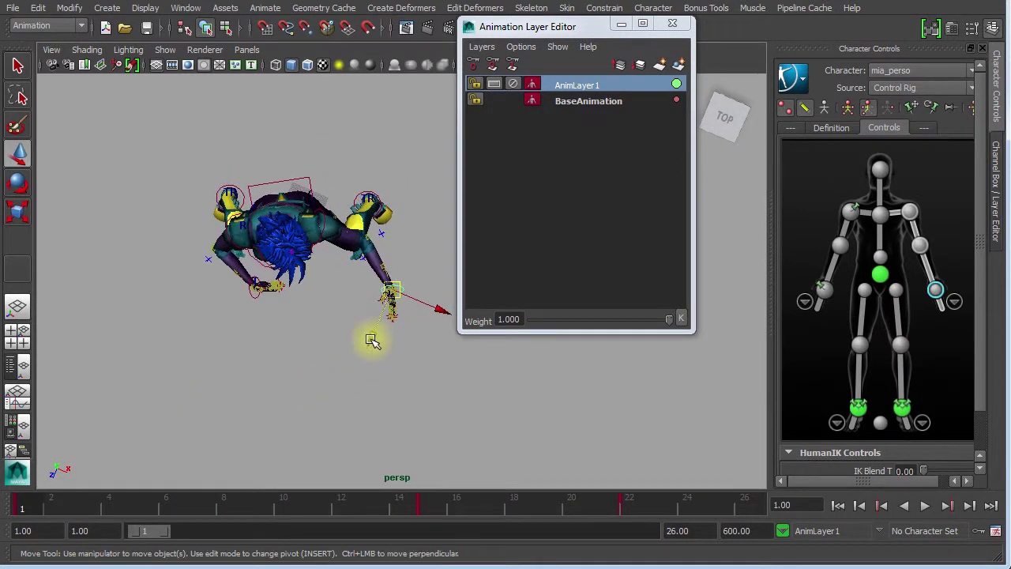
left_click_drag(372, 340, 376, 332)
left_click_drag(305, 334, 299, 163, "alt")
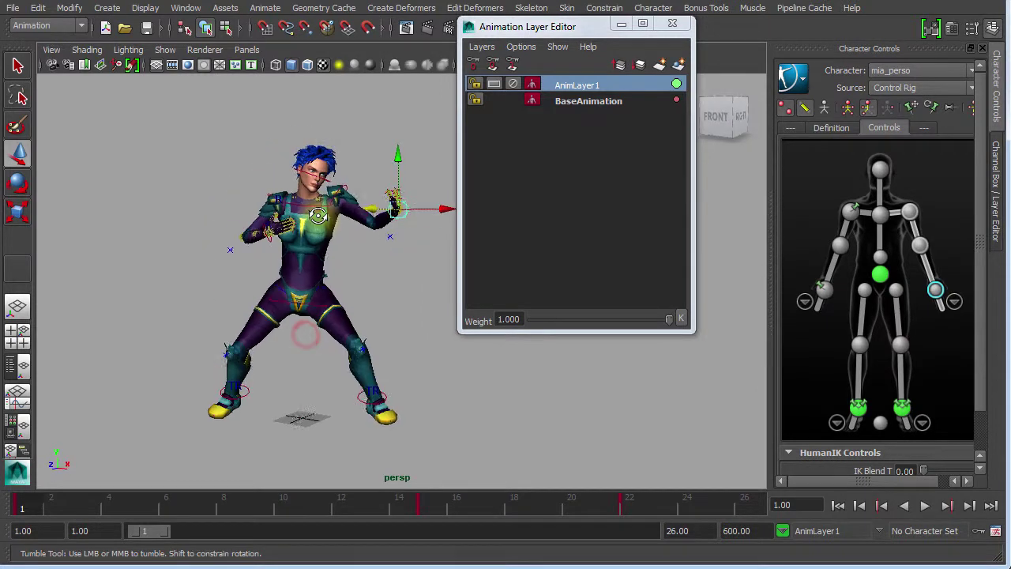
right_click_drag(411, 250, 539, 262, "alt")
left_click_drag(352, 277, 343, 366, "alt")
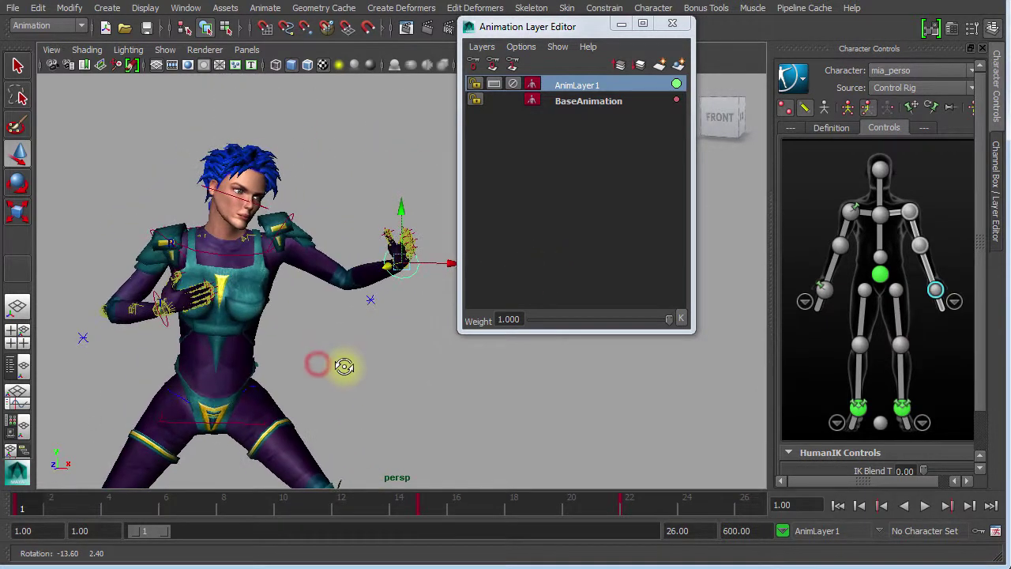
Try to rotate the left clavicle control at frame 1
left_click(894, 214)
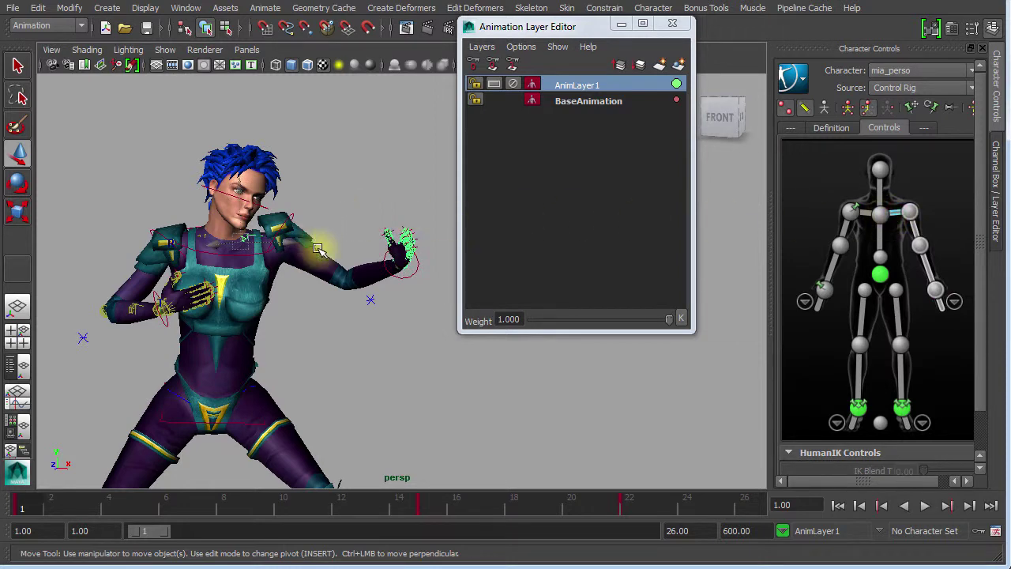
key("e")
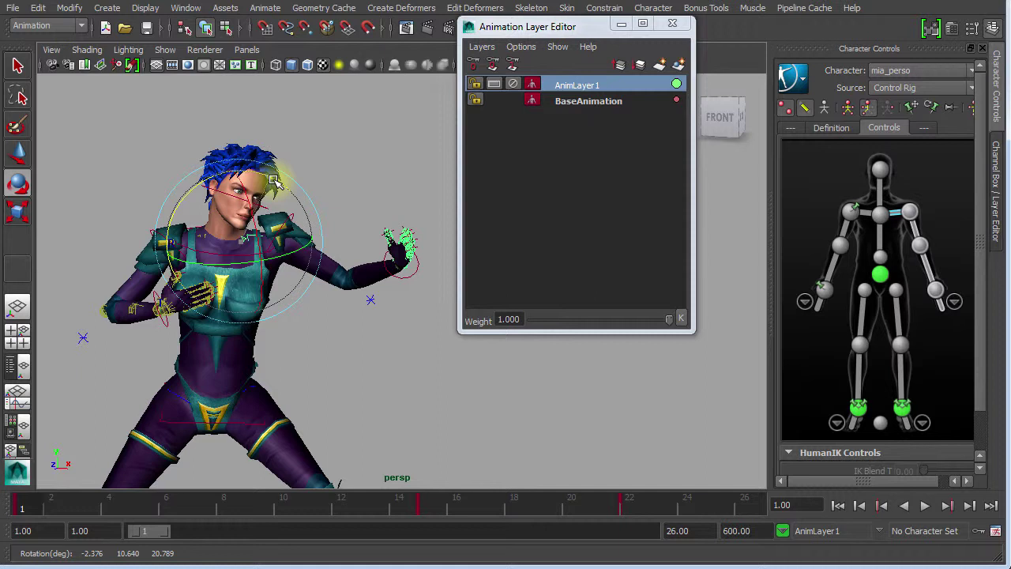
left_click_drag(273, 180, 298, 197)
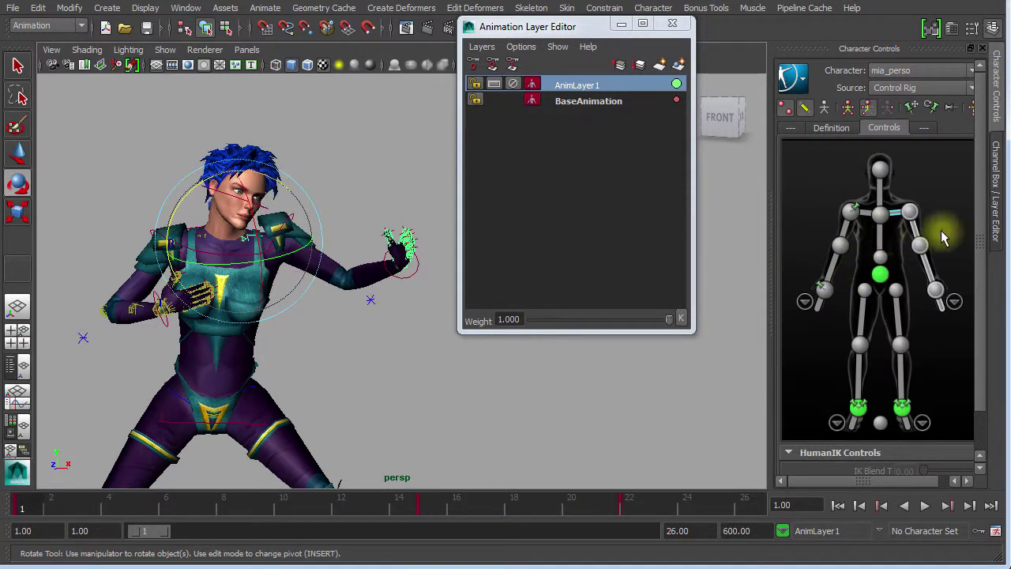
Pin the left shoulder effector's rotation and rotate the left clavicle control to about 8° on Z at frame 1
left_click(910, 213)
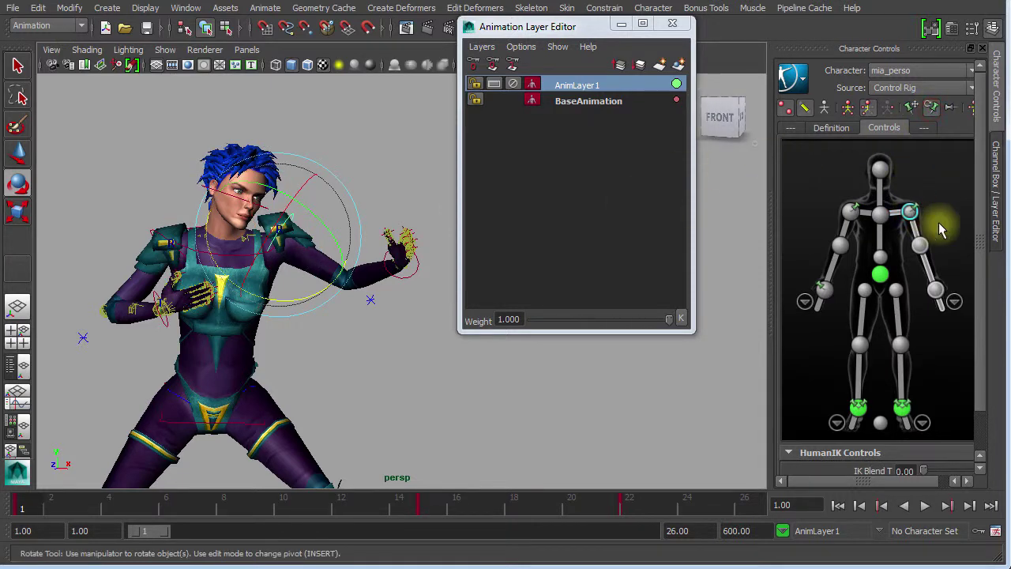
left_click(897, 215)
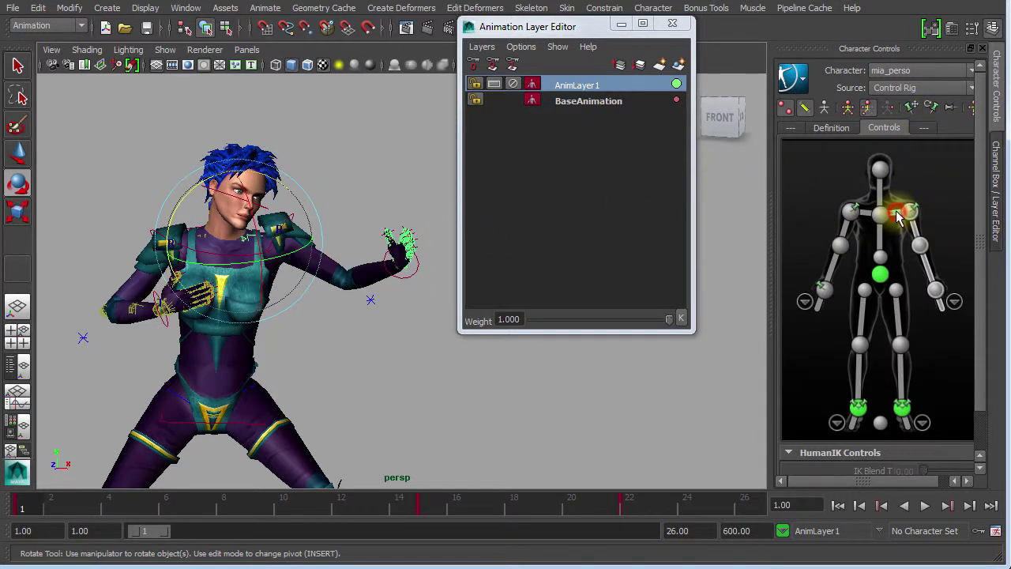
left_click_drag(277, 181, 288, 187)
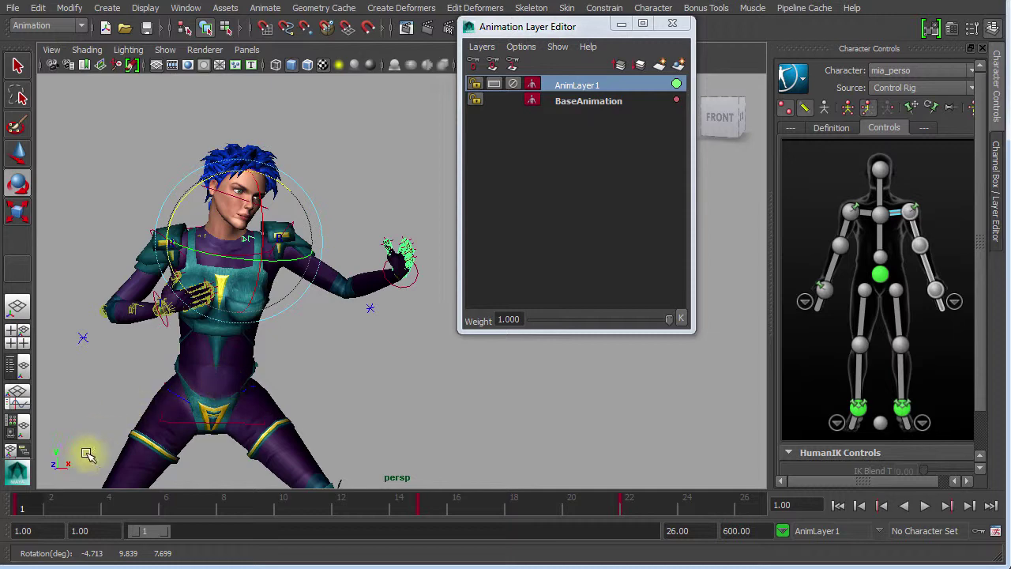
Compare the adjusted arm and shoulder poses at frames 1, 15 and 22, and return to frame 1
mouse_move(27, 512)
left_mouse_down()
mouse_move(68, 521)
mouse_move(28, 521)
mouse_move(436, 541)
left_mouse_up()
right_click_drag(376, 416, 179, 379, "alt")
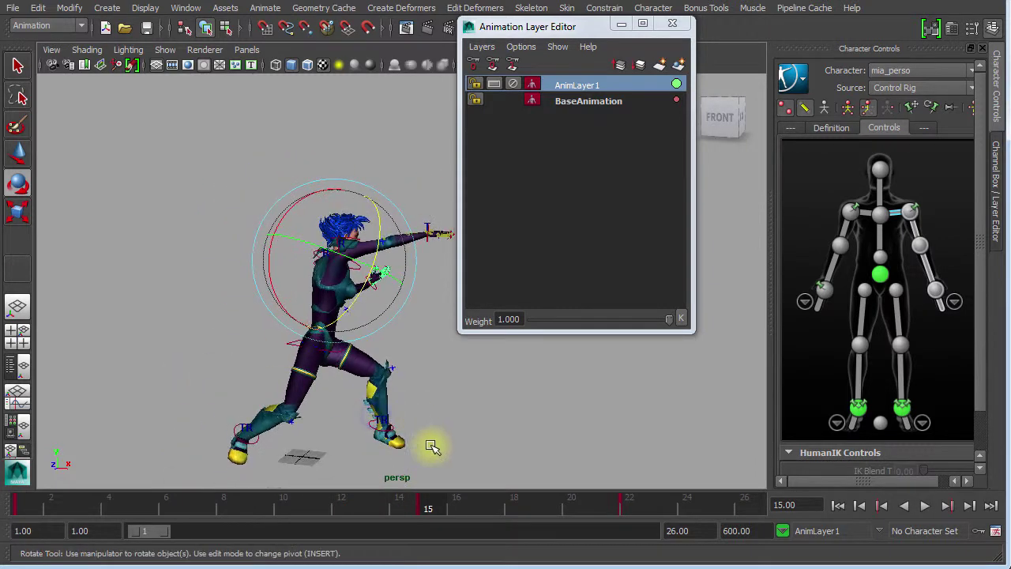
key("alt+v")
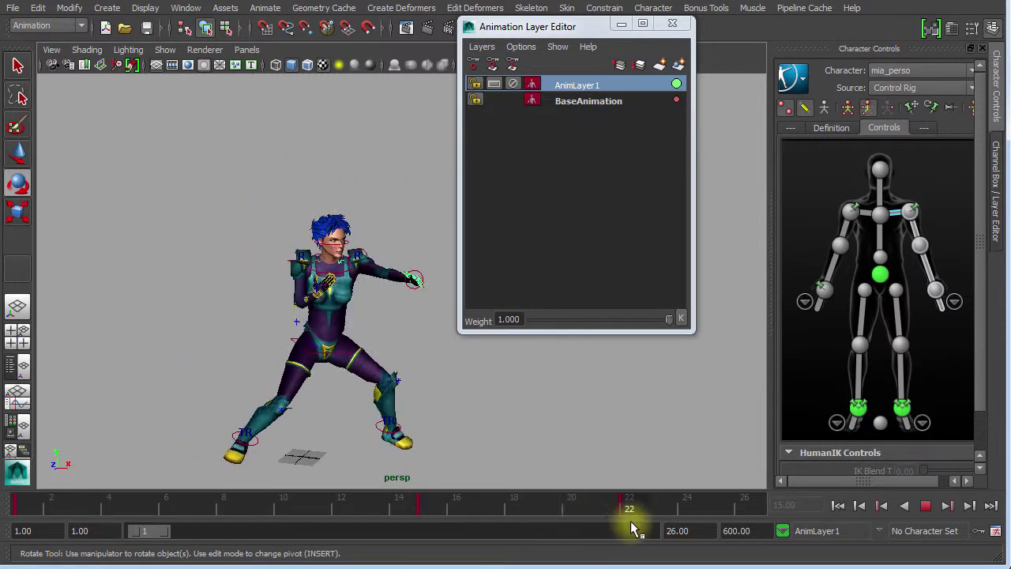
left_click_drag(634, 523, 634, 522)
right_click_drag(389, 419, 620, 462, "alt")
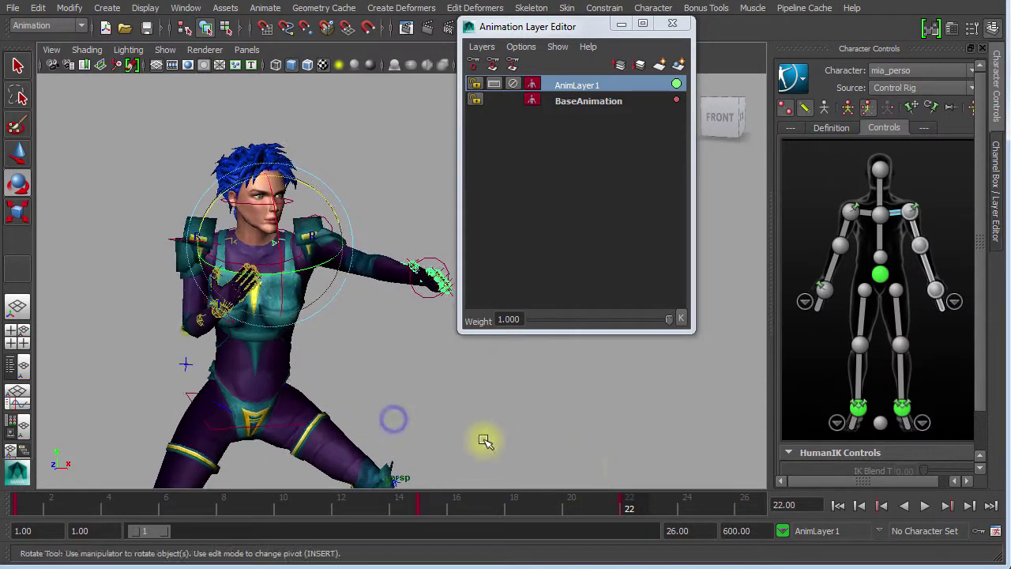
left_click_drag(473, 444, 526, 459, "alt")
left_click(20, 504)
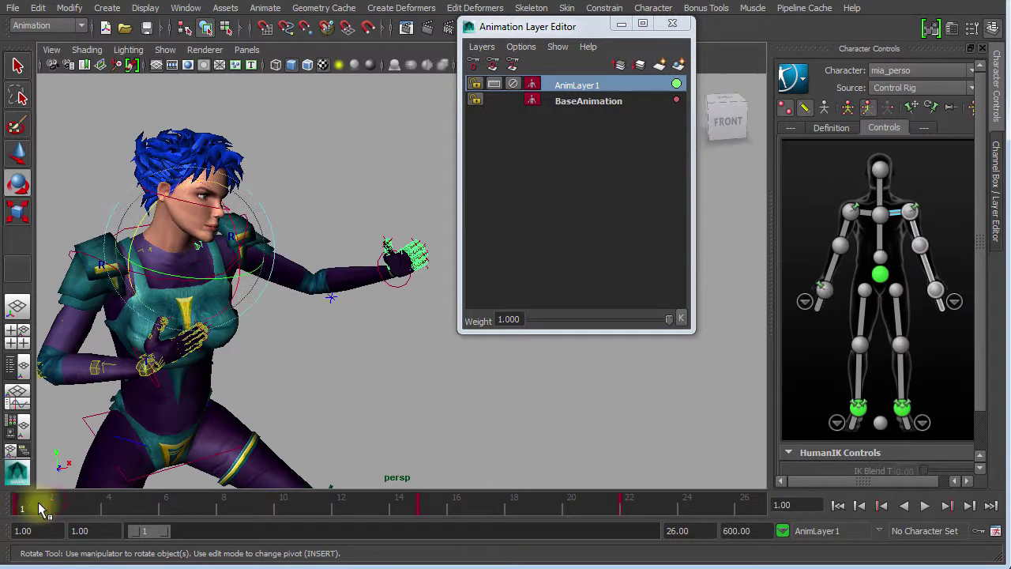
right_click_drag(353, 381, 101, 347, "alt")
left_click_drag(301, 385, 271, 345, "alt")
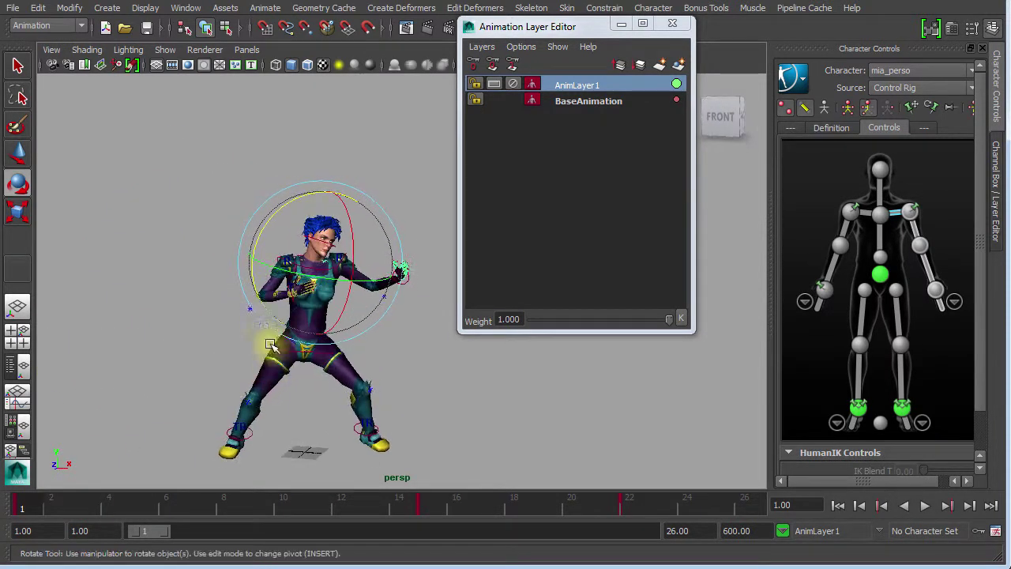
left_click(638, 506)
left_click(17, 507)
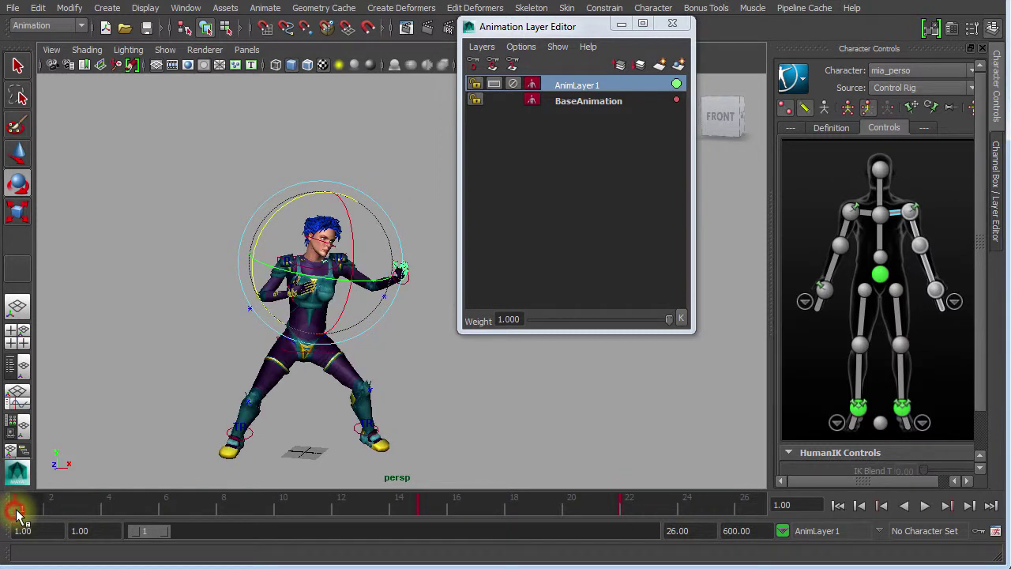
mouse_move(18, 508)
left_mouse_down()
mouse_move(420, 522)
mouse_move(11, 511)
left_mouse_up()
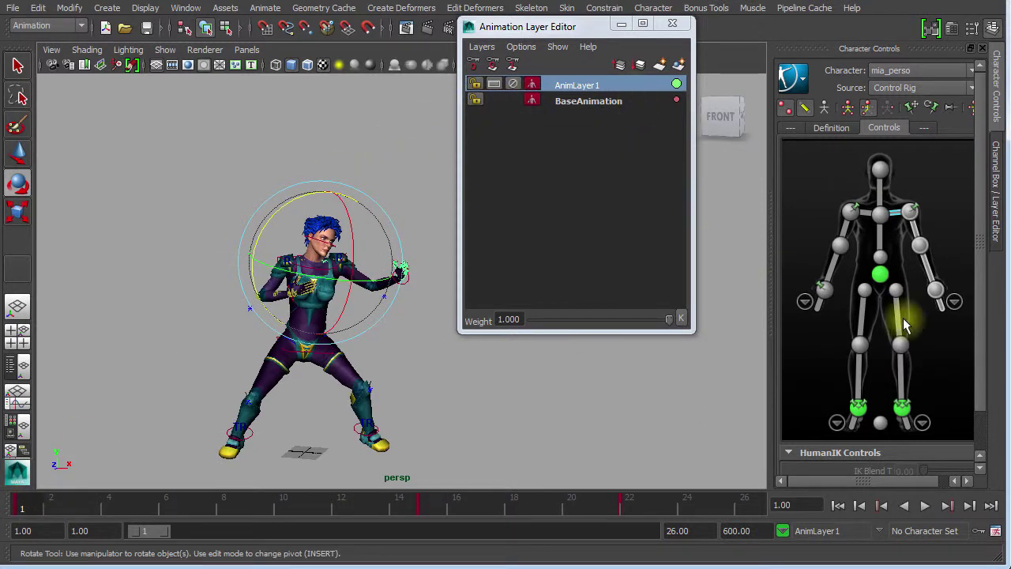
Switch the HumanIK keying mode to Full Body, create a new animation layer from the selection above AnimLayer1, and select it
left_click(848, 107)
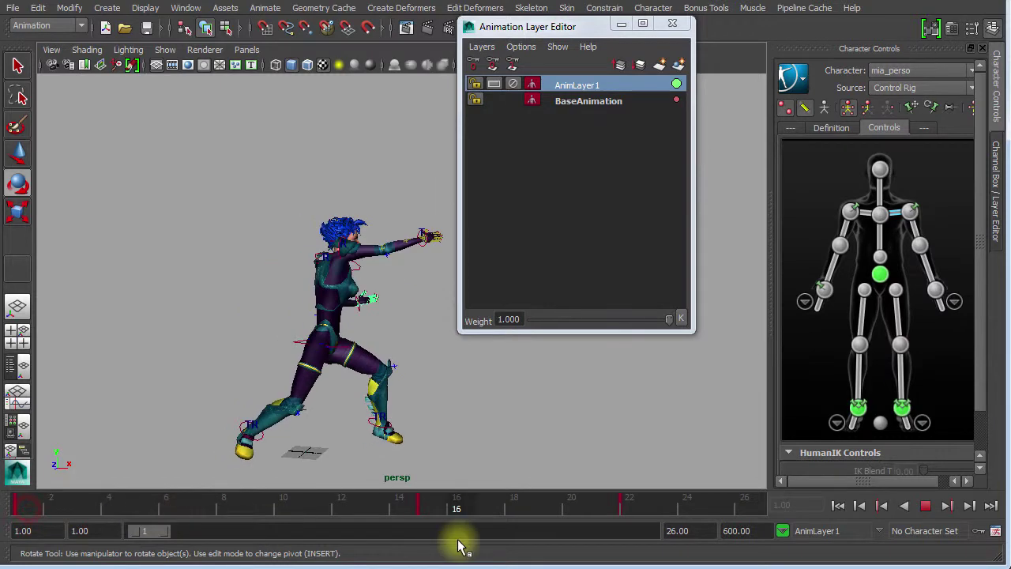
left_click_drag(2, 531, 1, 532)
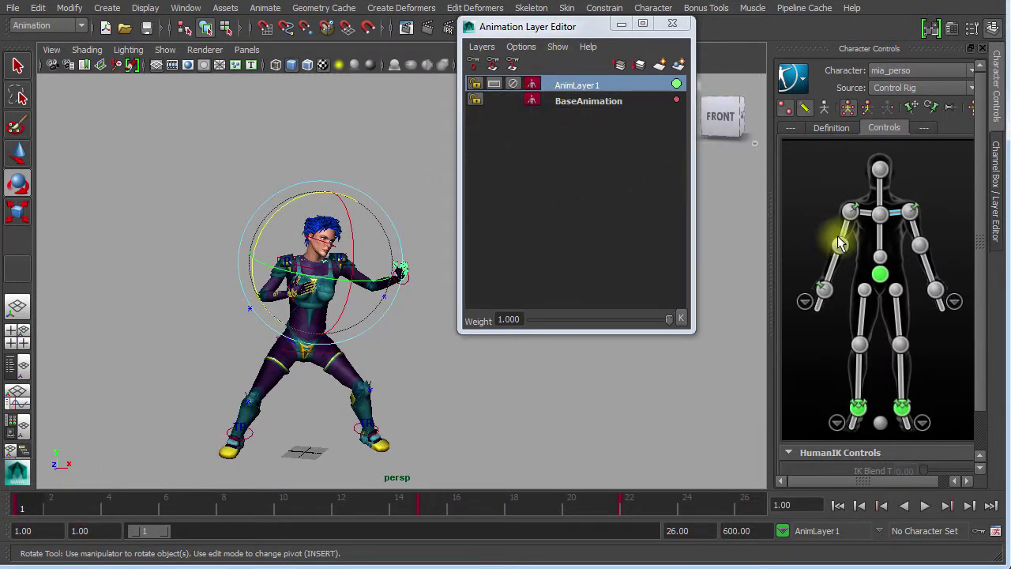
left_click(849, 112)
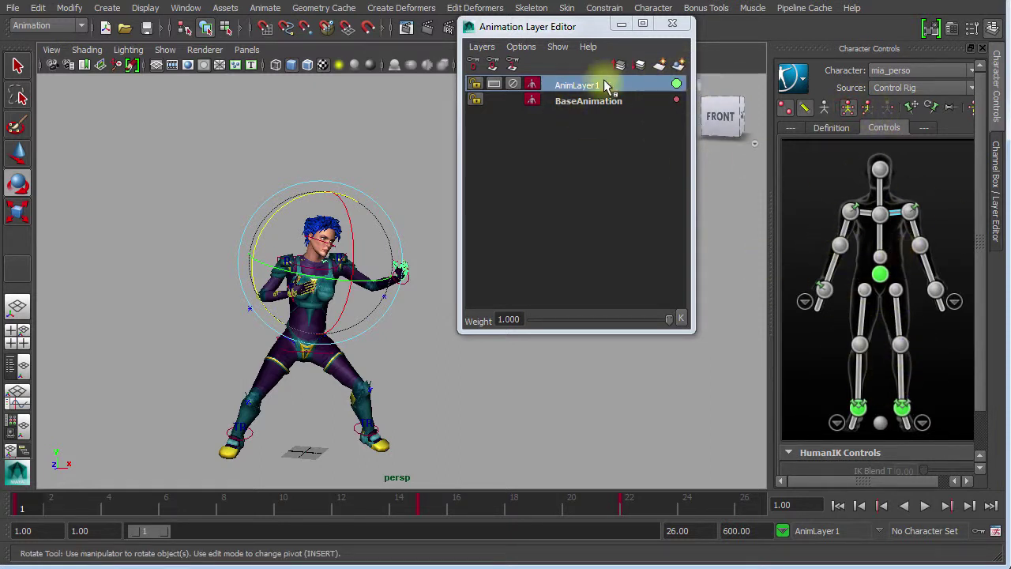
left_click(680, 66)
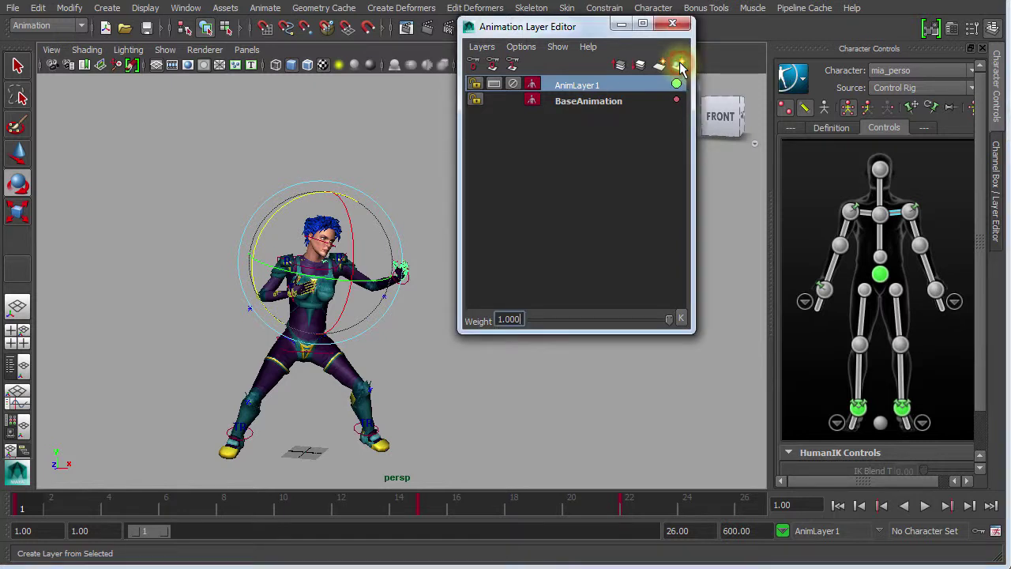
left_click(679, 66)
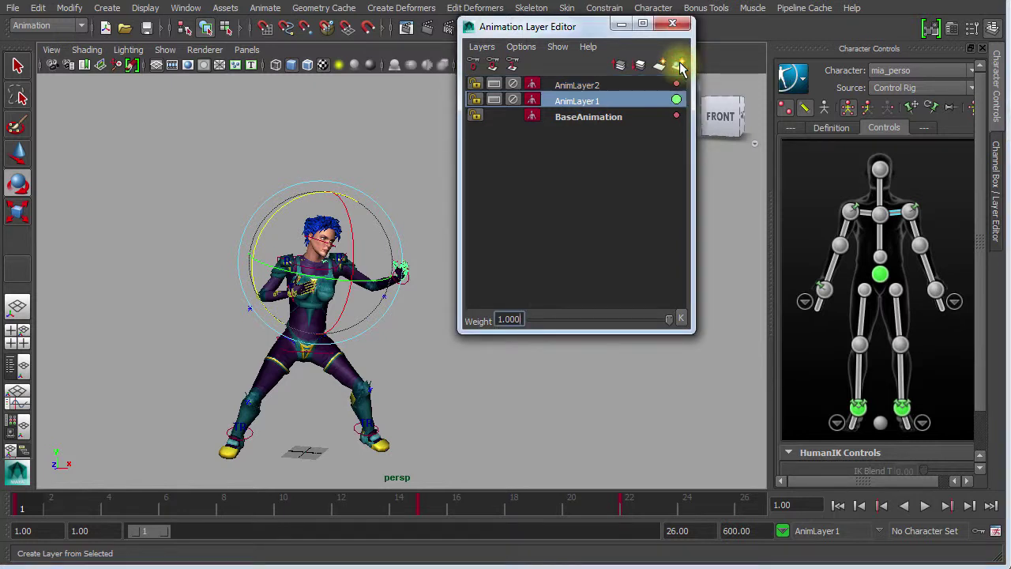
left_click(614, 86)
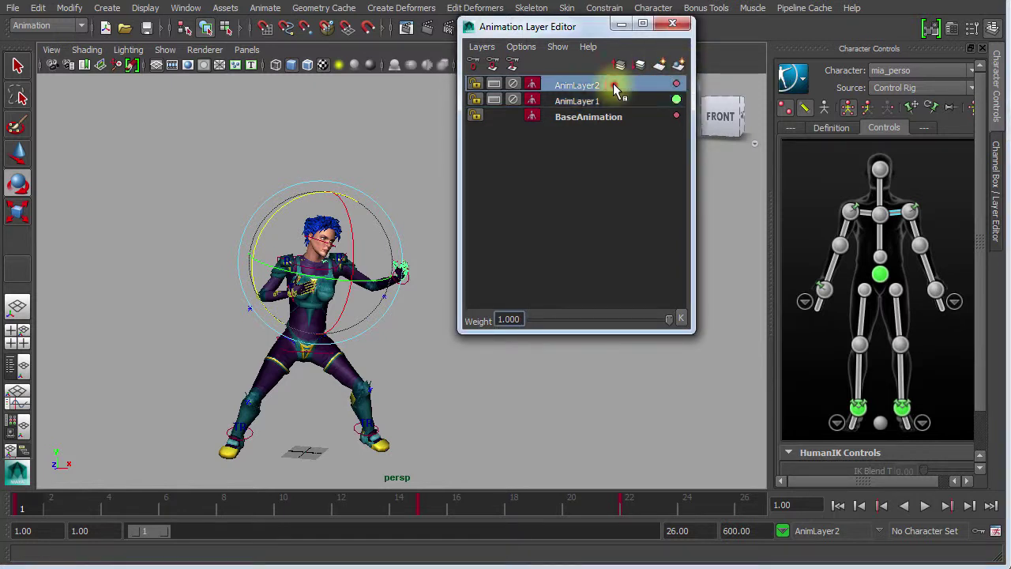
Make AnimLayer2 the active layer and key the full body on it at frames 15 and 1
left_click(43, 504)
key("alt+v")
key("alt+v")
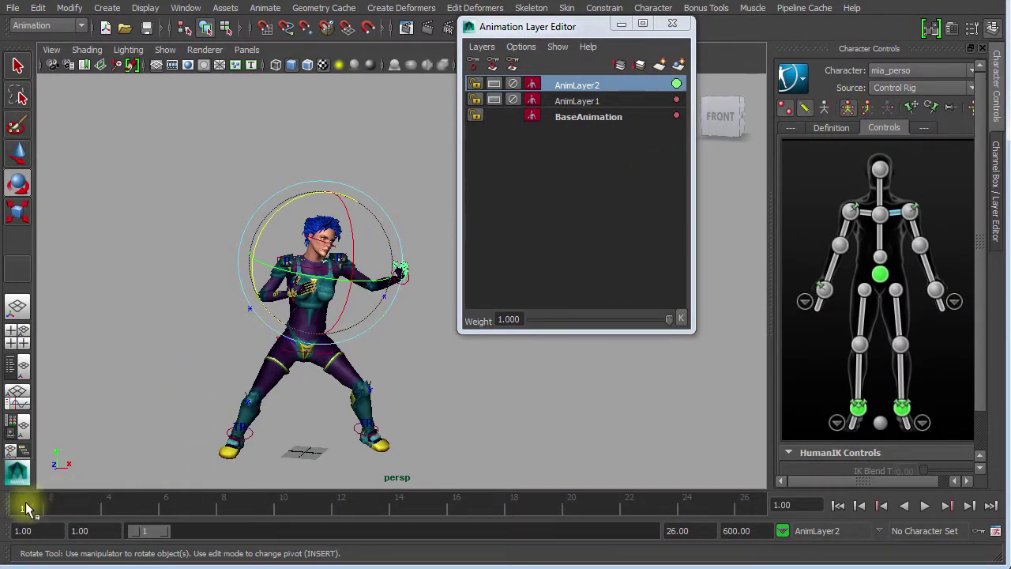
key("alt+v")
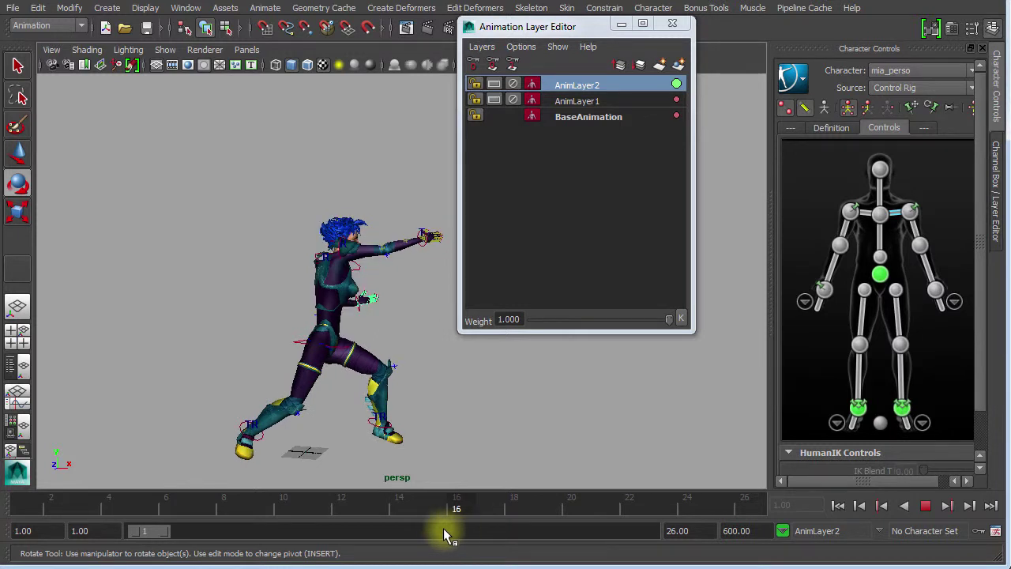
key("Escape")
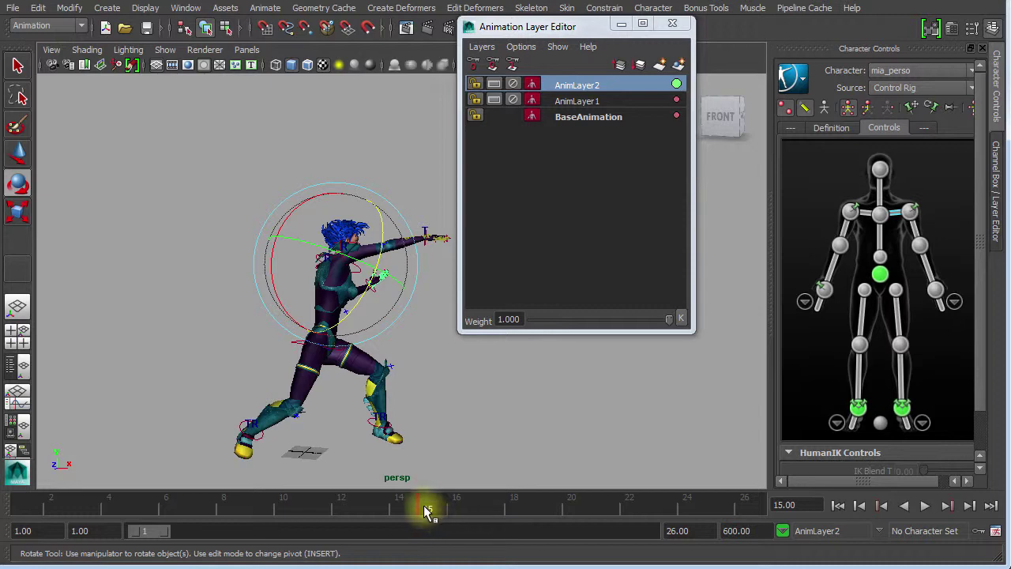
key("alt+v")
key("Escape")
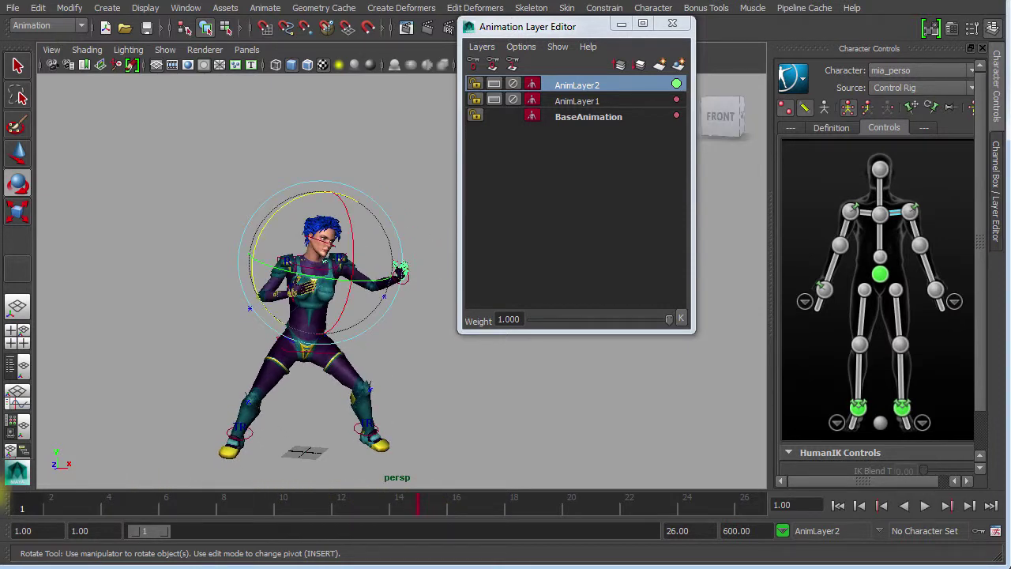
key("alt+v")
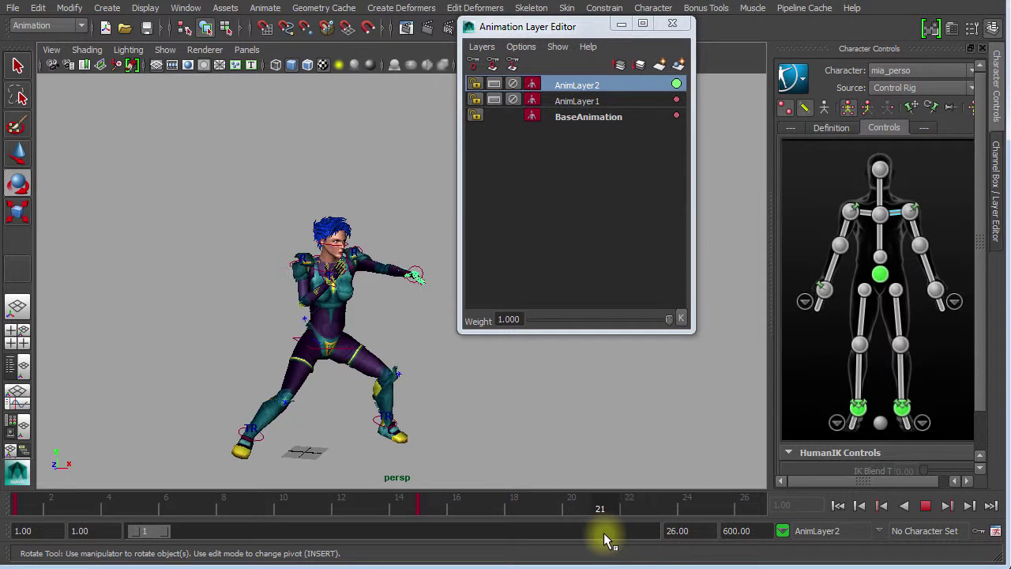
Key the full body on AnimLayer2 at frame 22 and return to frame 15
left_click_drag(604, 539, 636, 535)
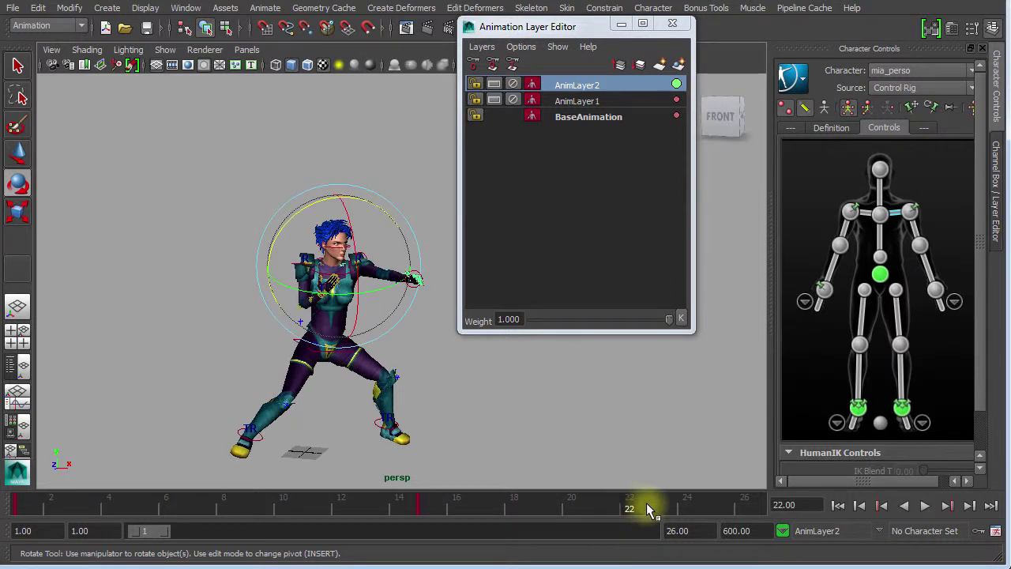
mouse_move(429, 515)
left_mouse_down()
mouse_move(19, 512)
mouse_move(427, 506)
left_mouse_up()
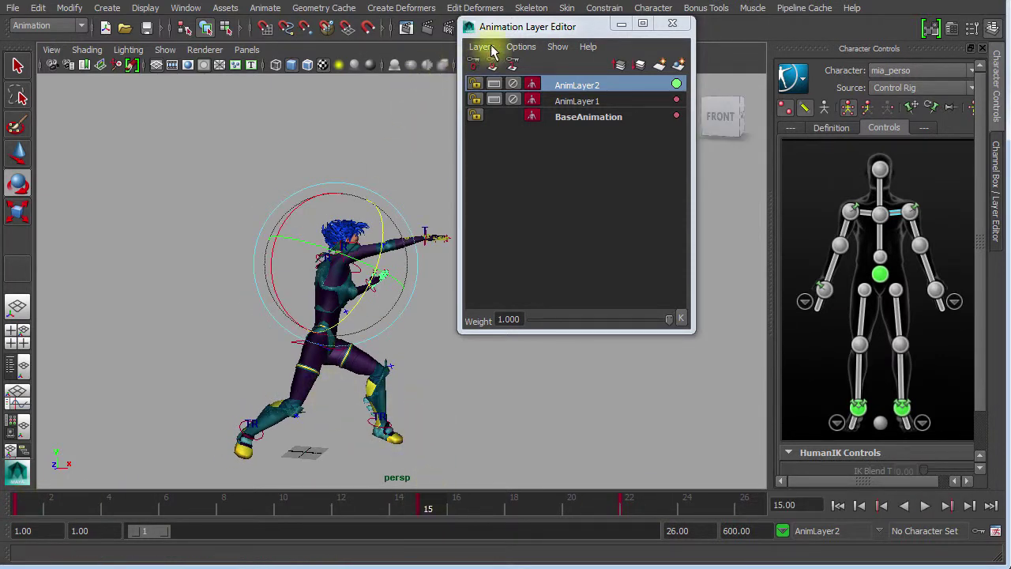
Try rotating the lower spine effector at frame 15 to bend the torso, and reset the pose
left_click_drag(512, 32, 641, 7)
right_click_drag(291, 313, 474, 314, "alt")
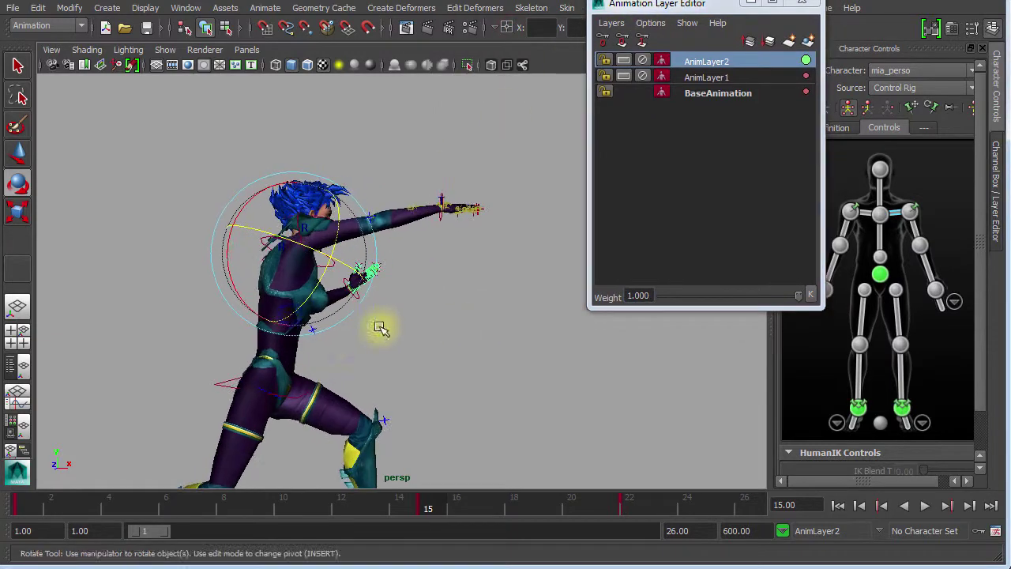
left_click_drag(353, 330, 327, 364, "alt")
right_click_drag(327, 364, 228, 329, "alt")
left_click_drag(332, 331, 336, 285, "alt")
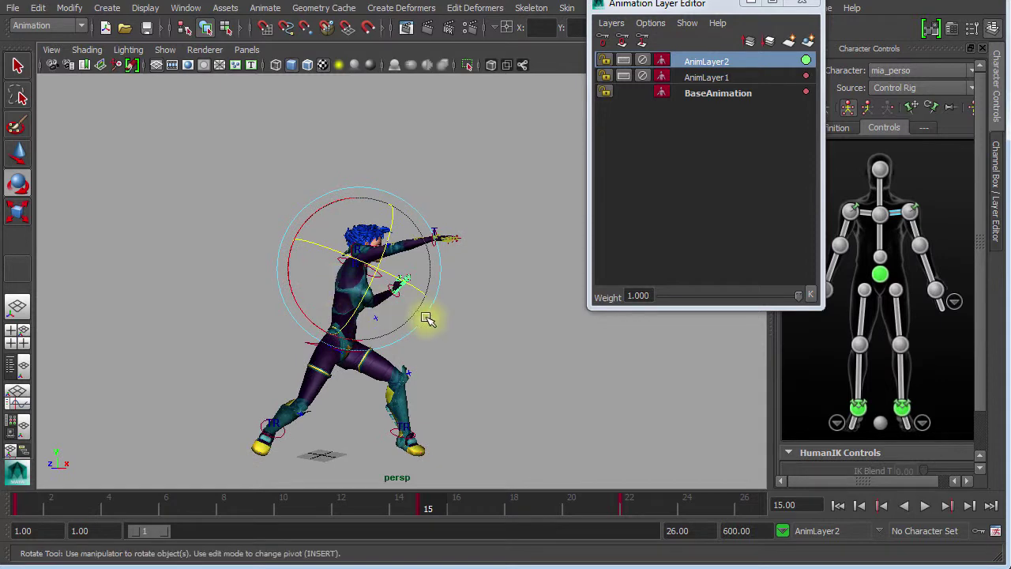
left_click_drag(426, 318, 478, 347, "alt")
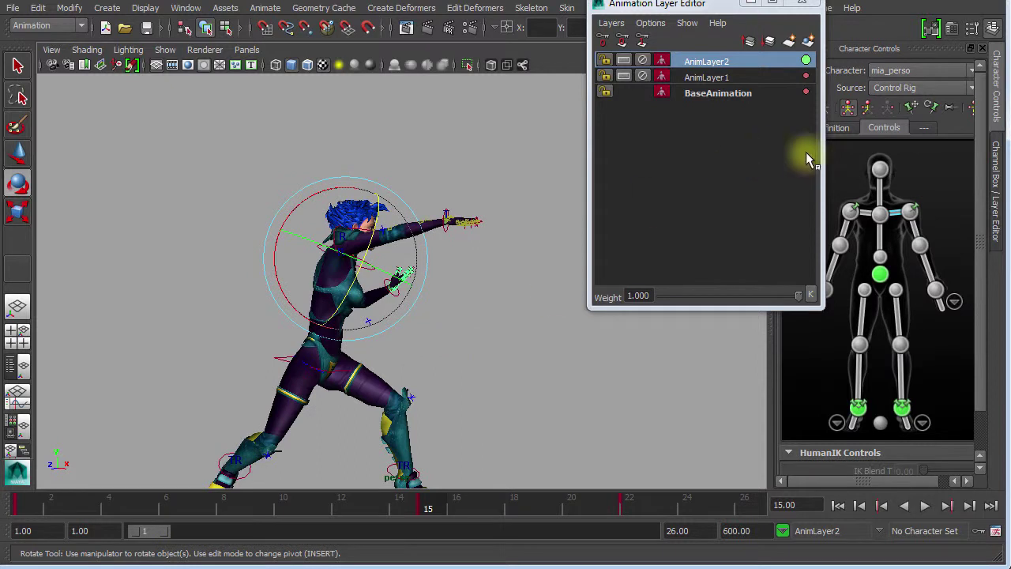
left_click(880, 258)
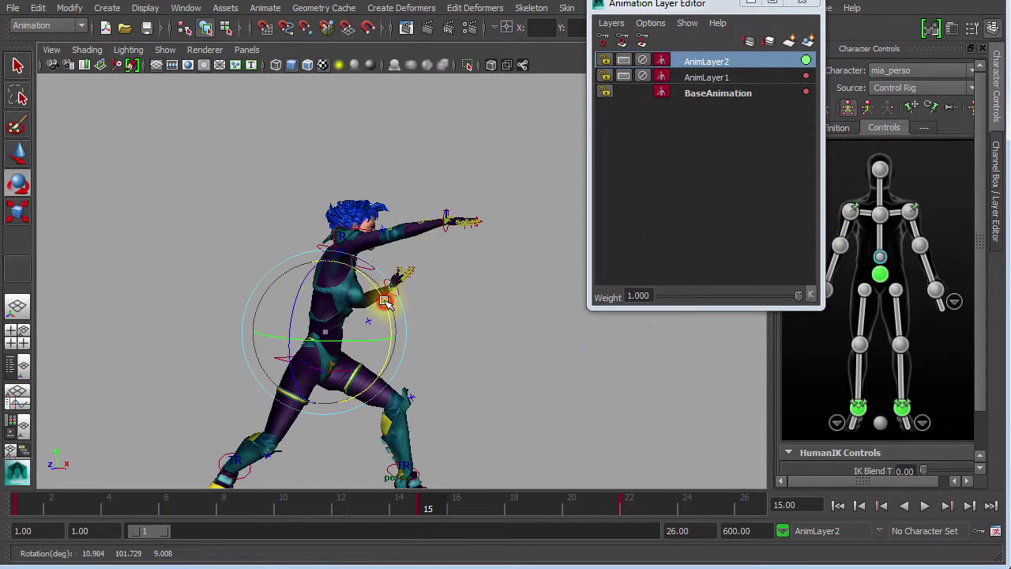
left_click_drag(385, 301, 350, 323)
mouse_move(428, 511)
left_mouse_down()
mouse_move(499, 519)
mouse_move(430, 516)
left_mouse_up()
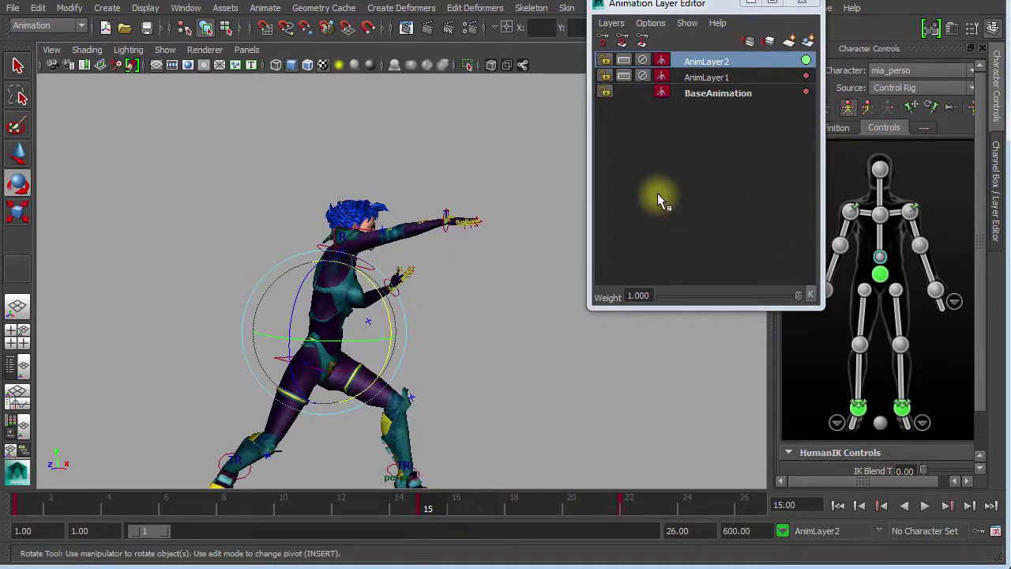
Unpin the right wrist effector's translation at frame 15
left_click_drag(664, 4, 611, 0)
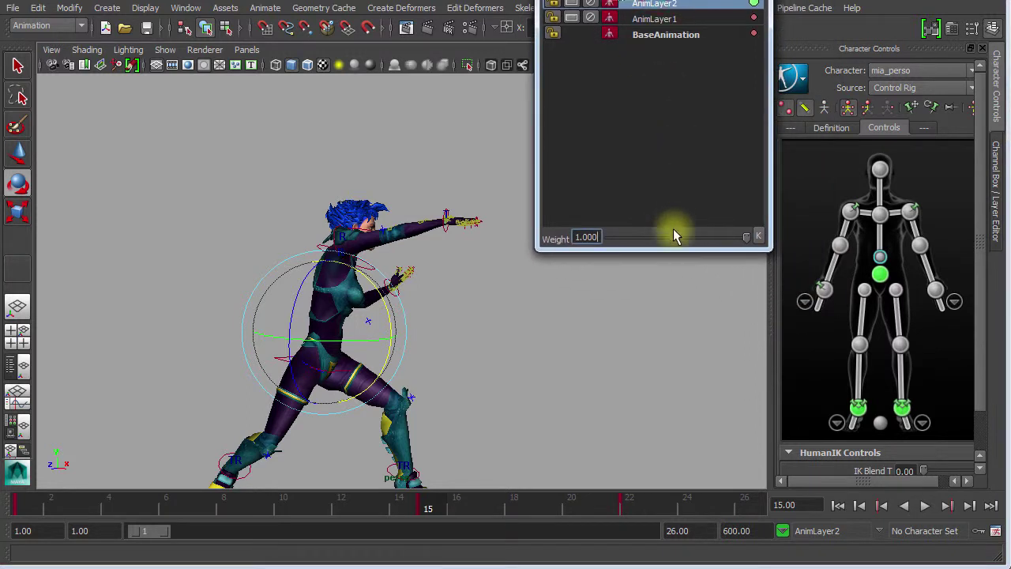
left_click(826, 291)
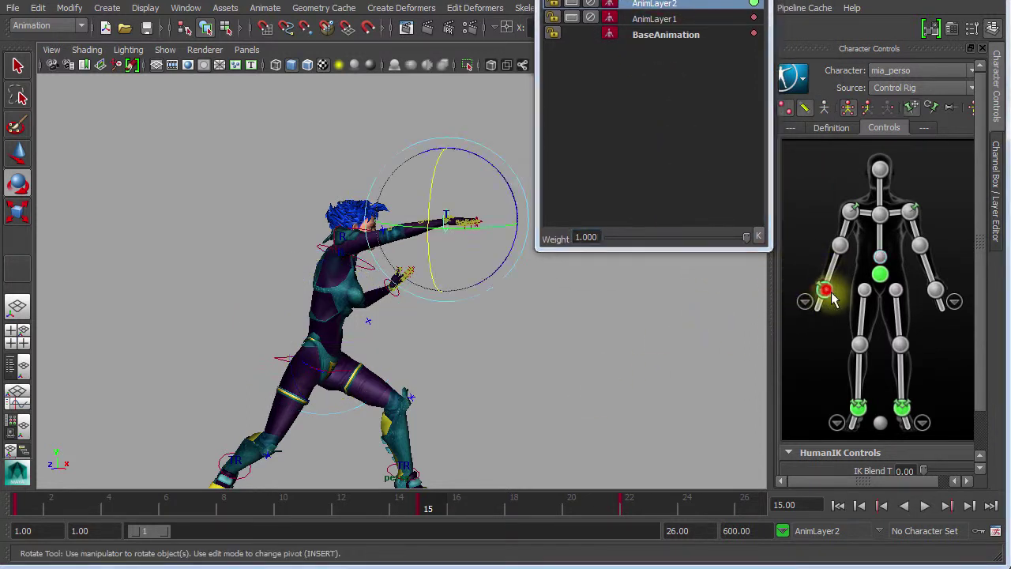
left_click(911, 107)
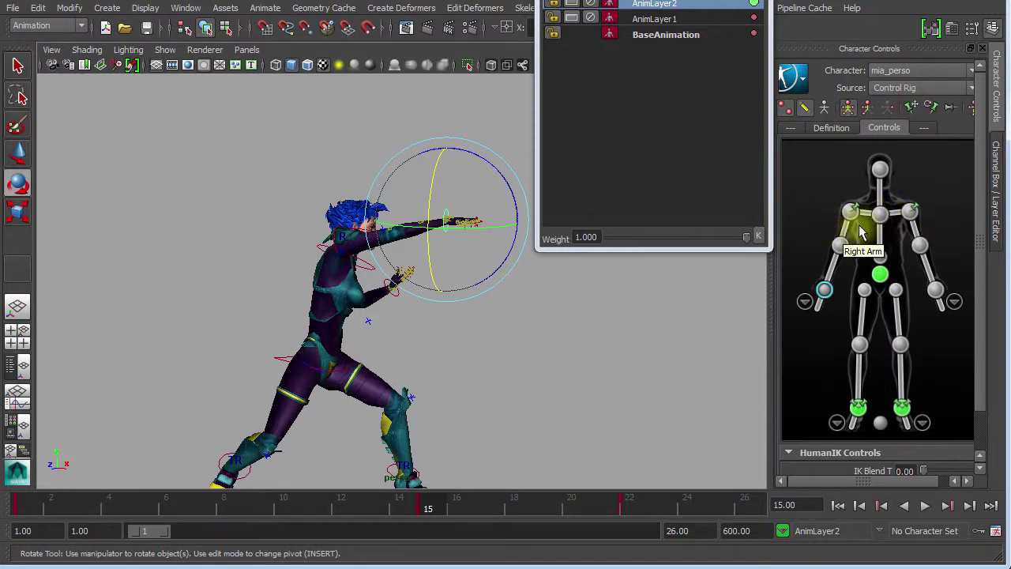
right_click_drag(416, 353, 305, 354, "alt")
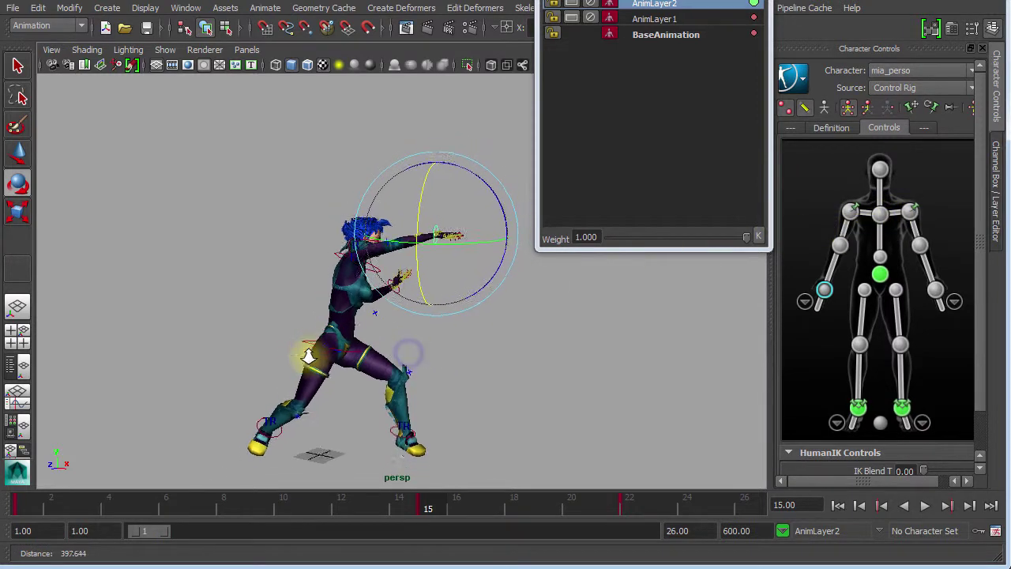
Try leaning the body forward at frame 15 with the hips effector rotated to about 67° and the lower spine to about 37° on X
left_click(879, 275)
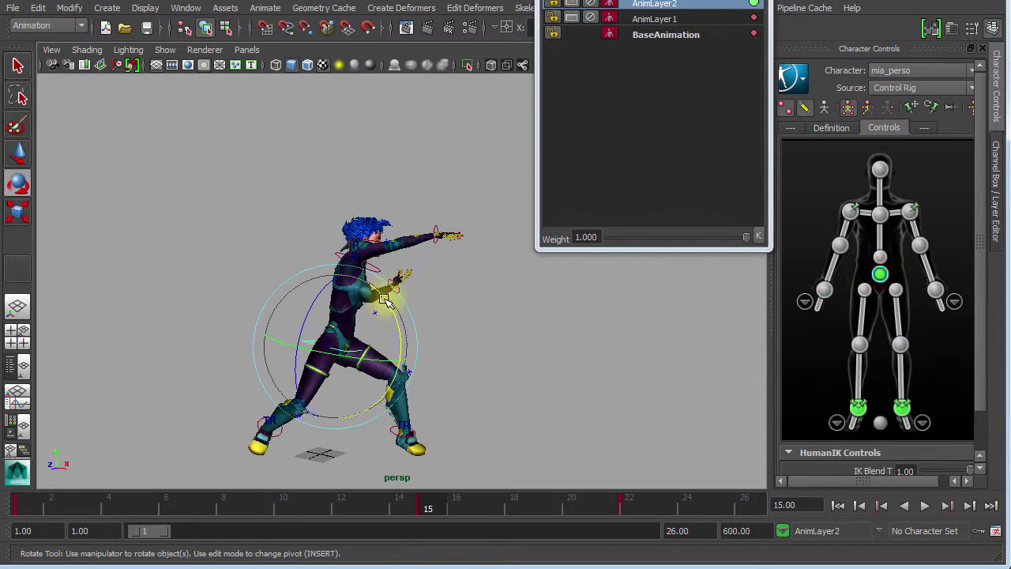
left_click_drag(385, 301, 405, 323)
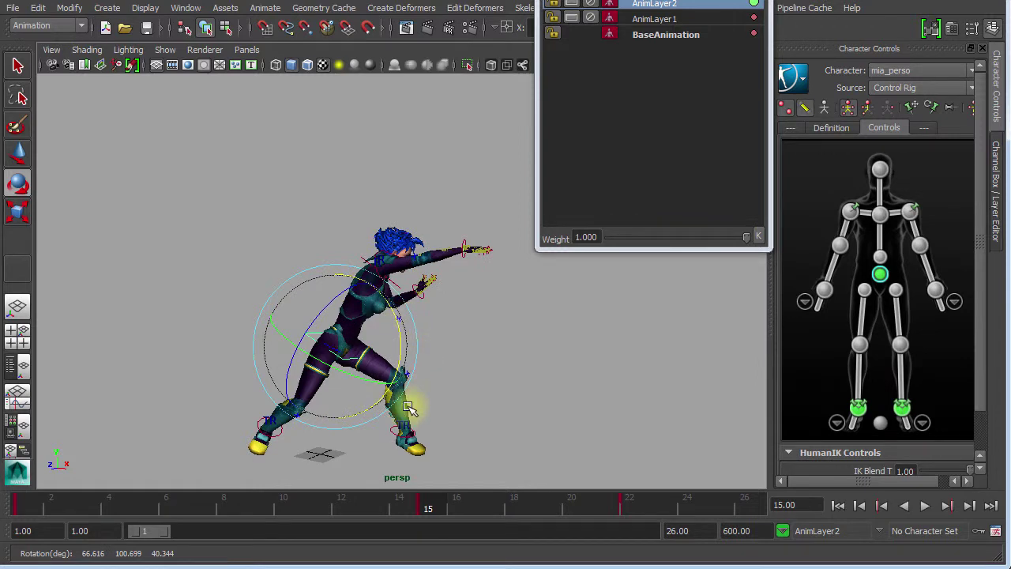
left_click_drag(431, 413, 478, 414, "alt")
right_click_drag(417, 392, 483, 388, "alt")
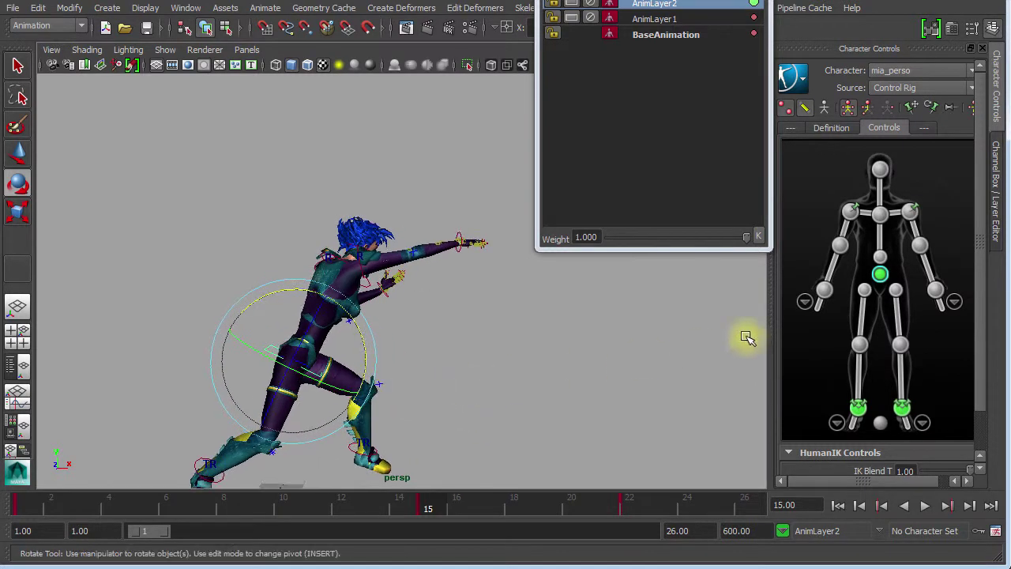
left_click(880, 260)
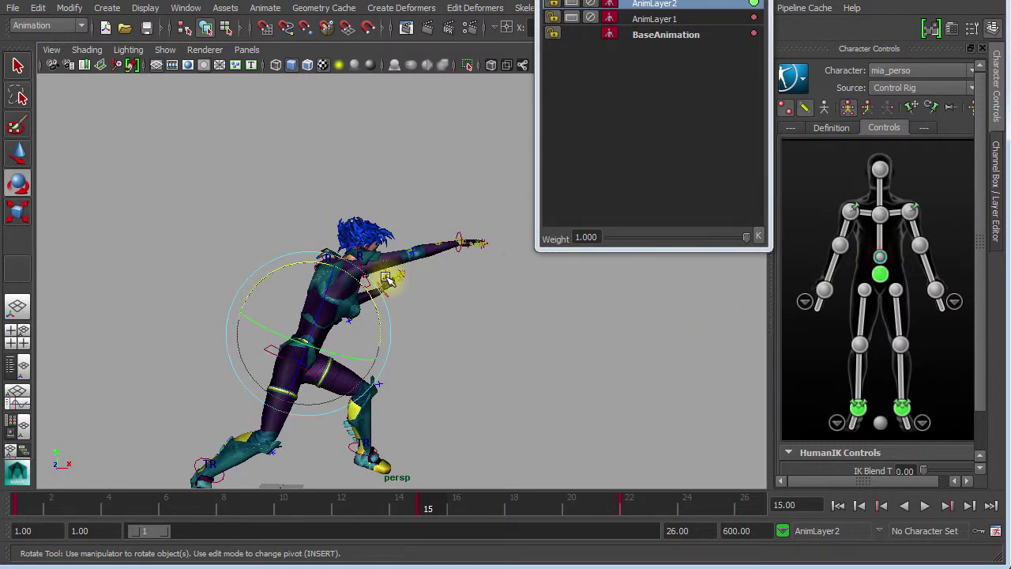
left_click_drag(372, 287, 377, 292)
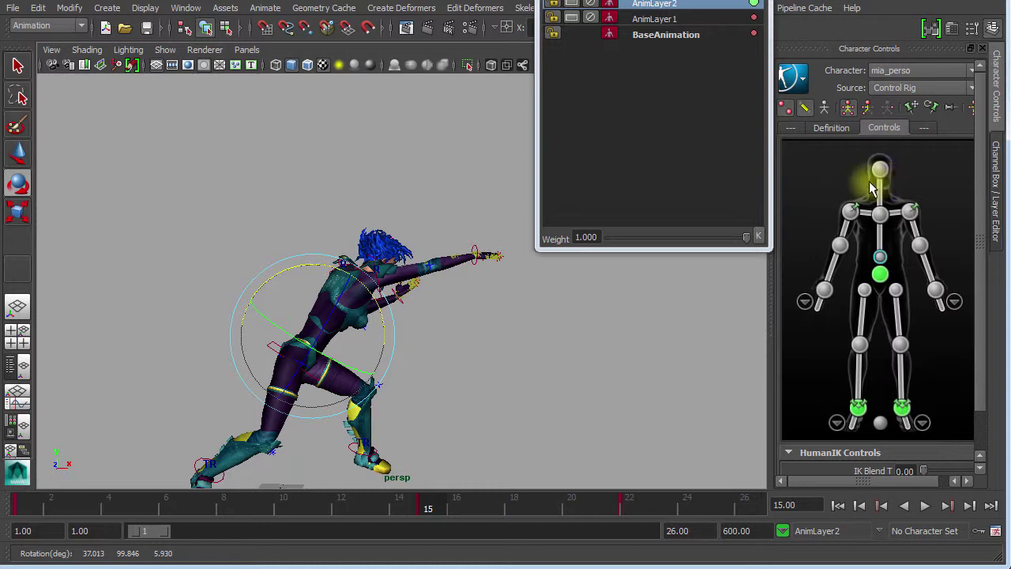
key("alt+v")
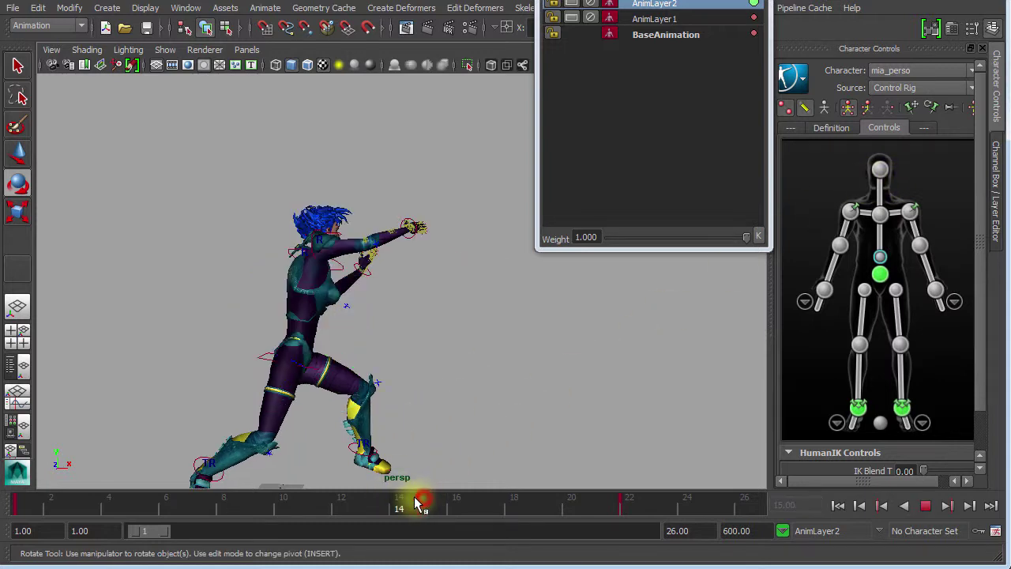
left_click(427, 504)
Pin the head effector's rotation at frame 15
left_click_drag(406, 302, 312, 250, "alt")
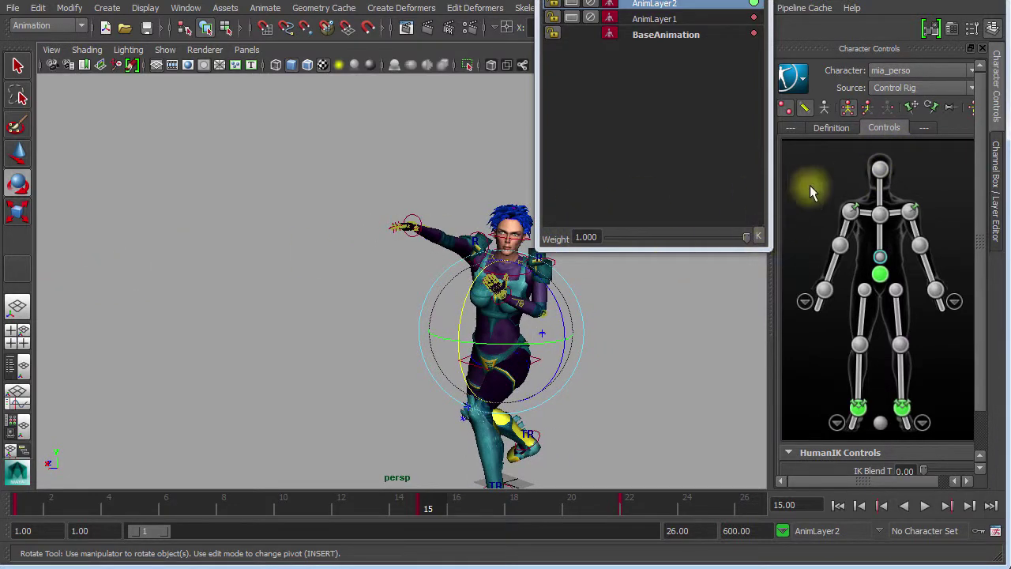
left_click(885, 173)
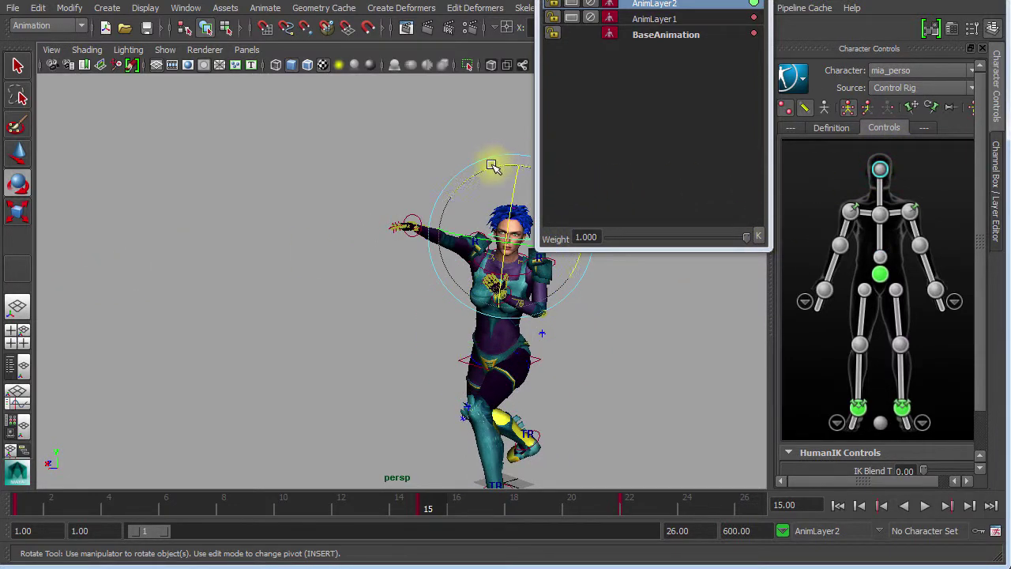
left_click_drag(488, 170, 545, 237)
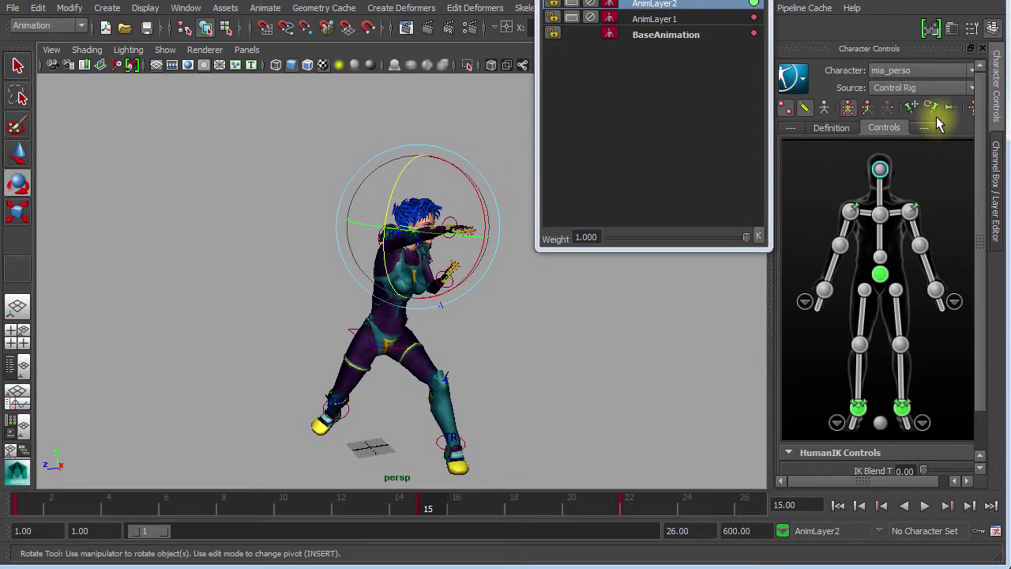
Rotate the hips effector to about 70° on X at frame 15 to lean the body forward
left_click(879, 259)
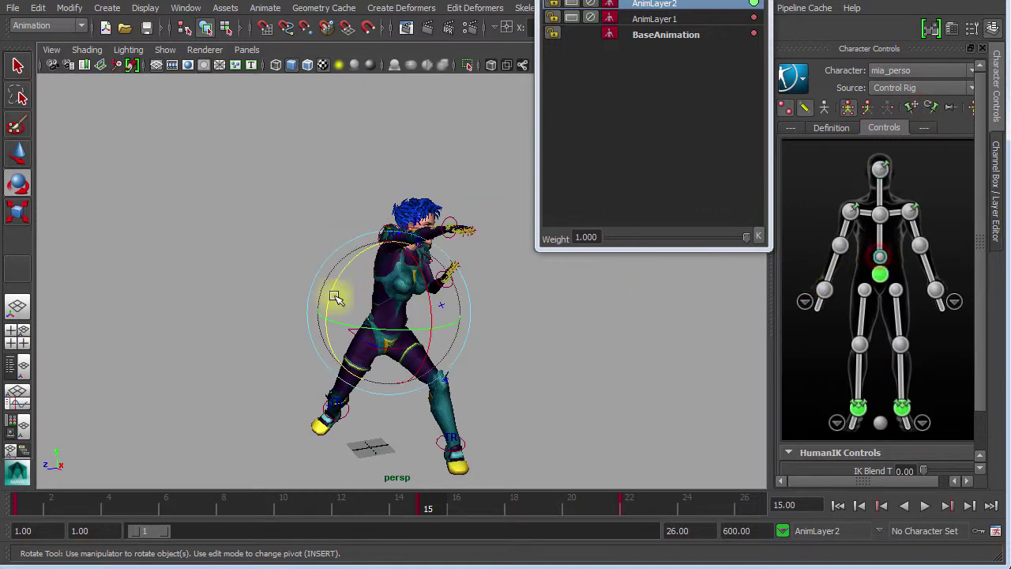
left_click(879, 276)
left_click_drag(435, 329, 491, 331, "alt")
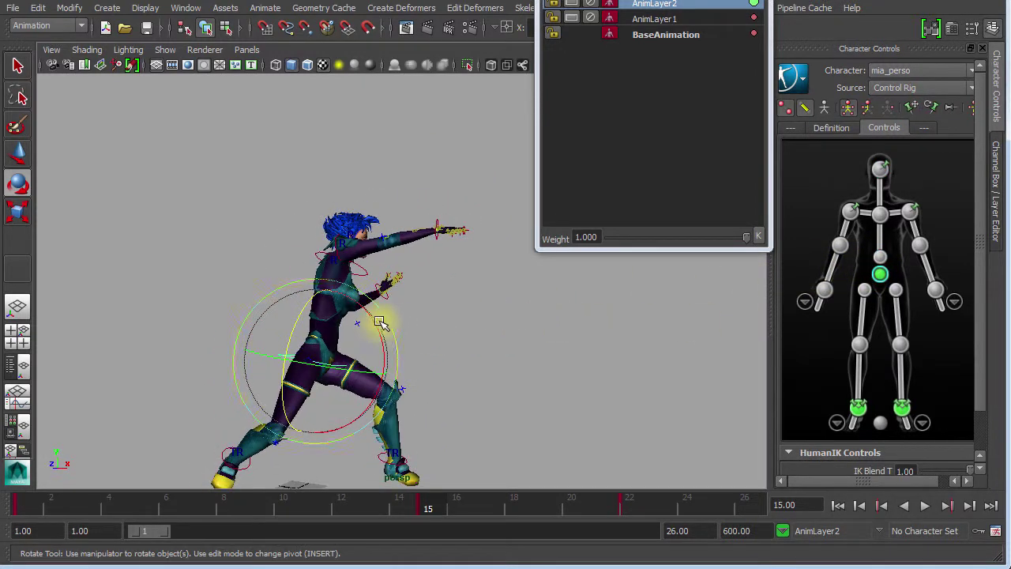
left_click_drag(375, 322, 392, 349)
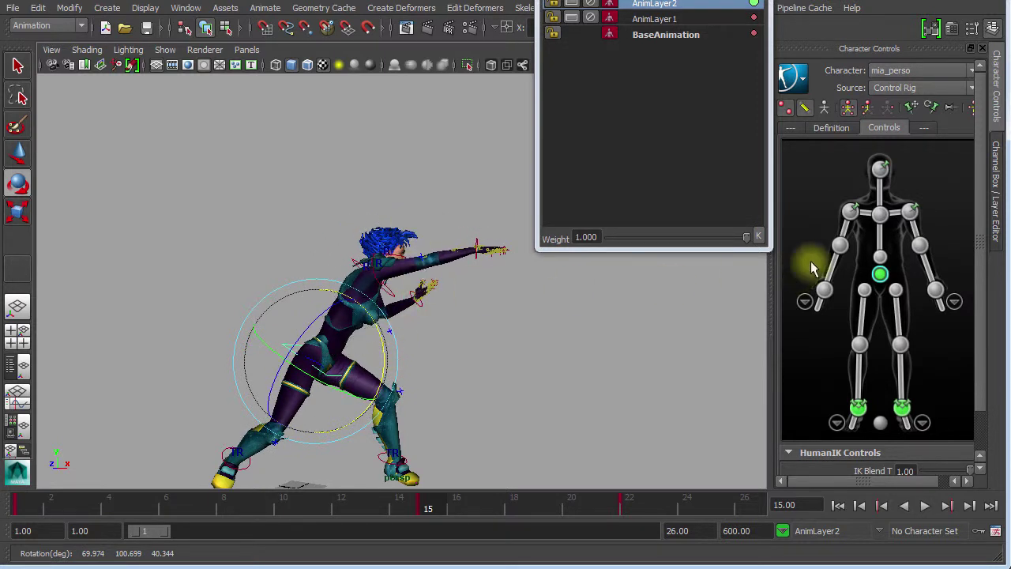
Rotate the lower spine effector to about 33° on X and bend the chest effector further forward at frame 15
left_click(879, 257)
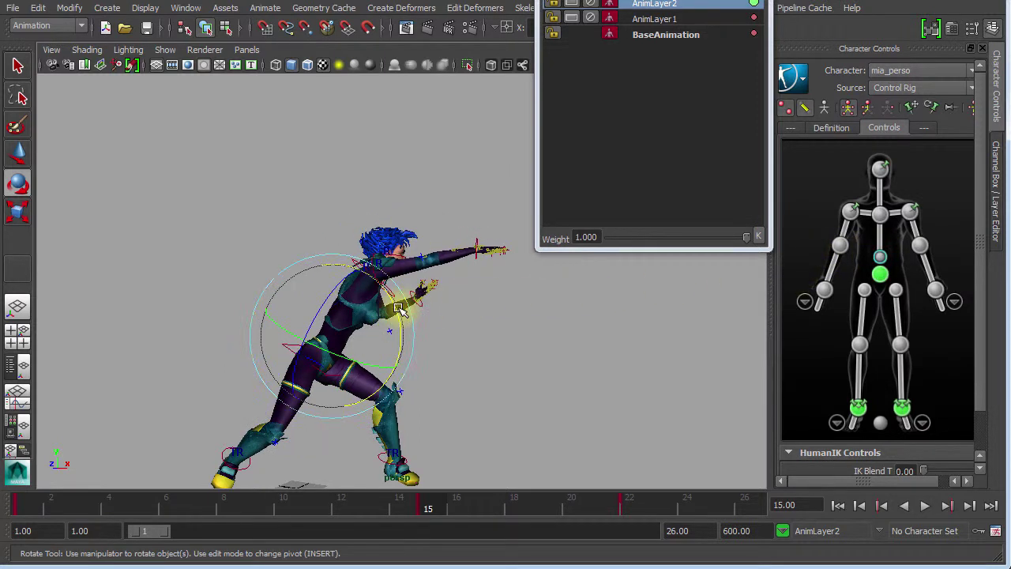
left_click_drag(399, 310, 399, 313)
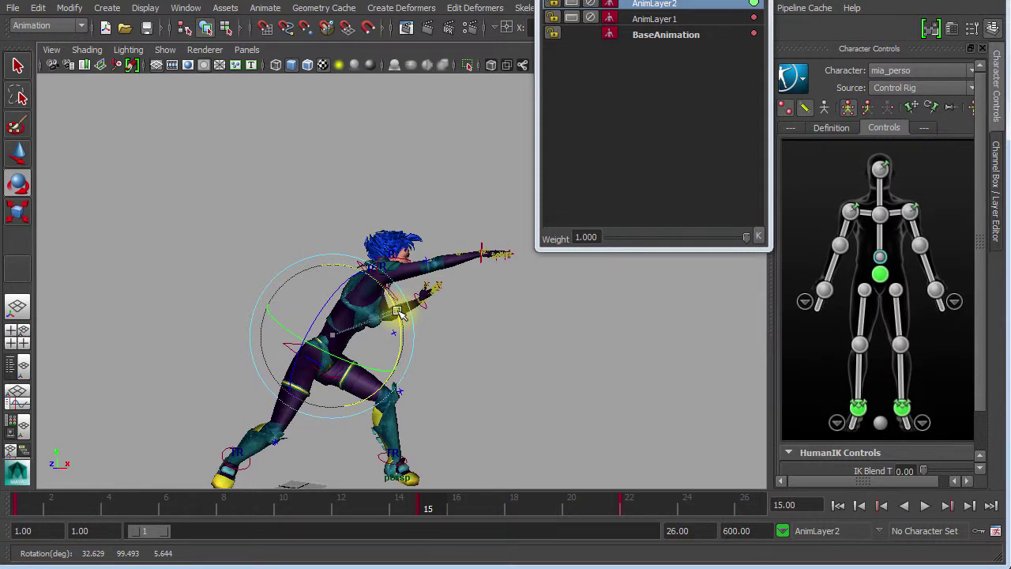
left_click(879, 218)
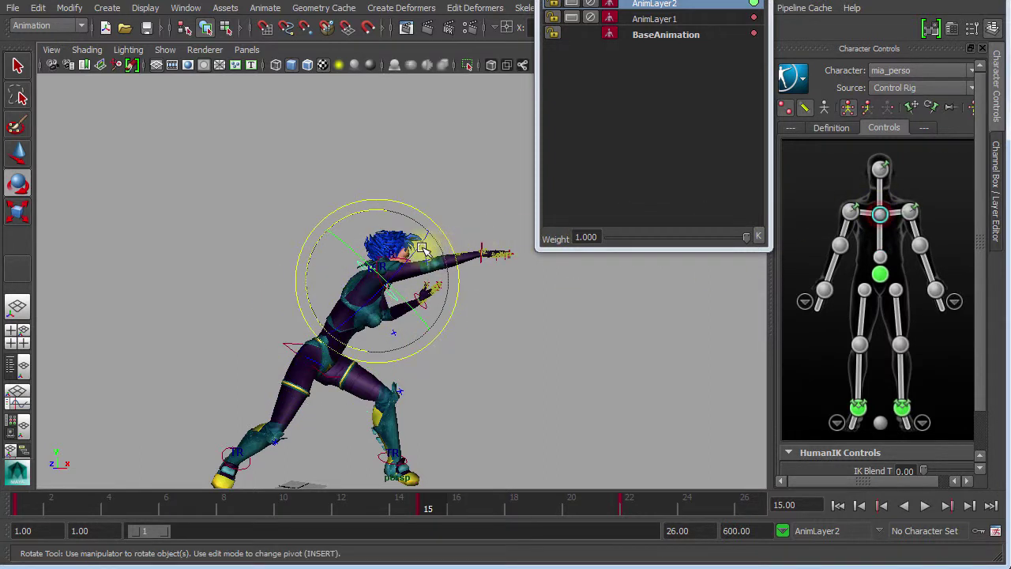
left_click_drag(360, 214, 376, 222)
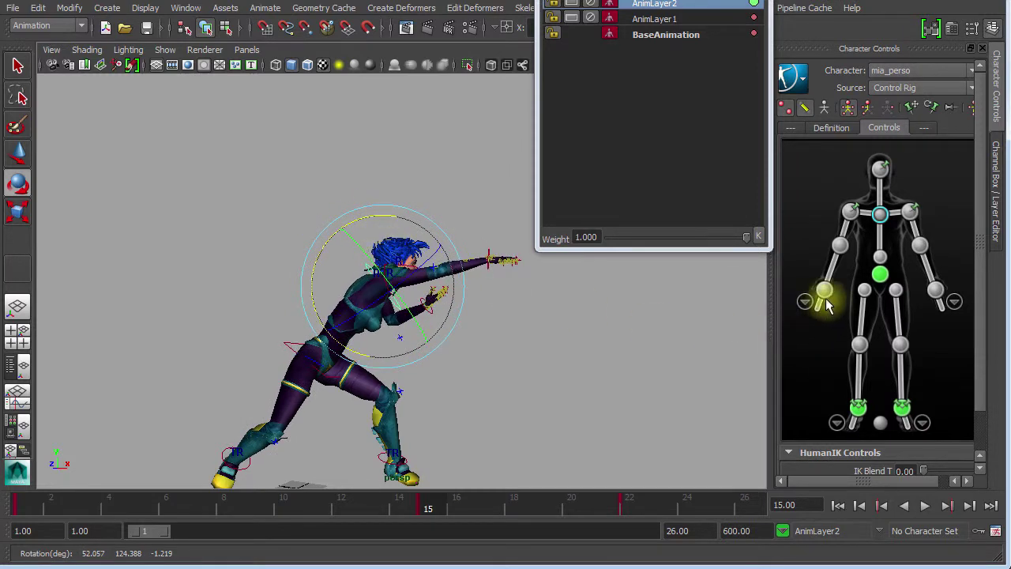
Move the hips effector forward into the lunge at frame 15 and set the keying mode to Full Body
left_click(879, 274)
right_click_drag(478, 373, 366, 361, "alt")
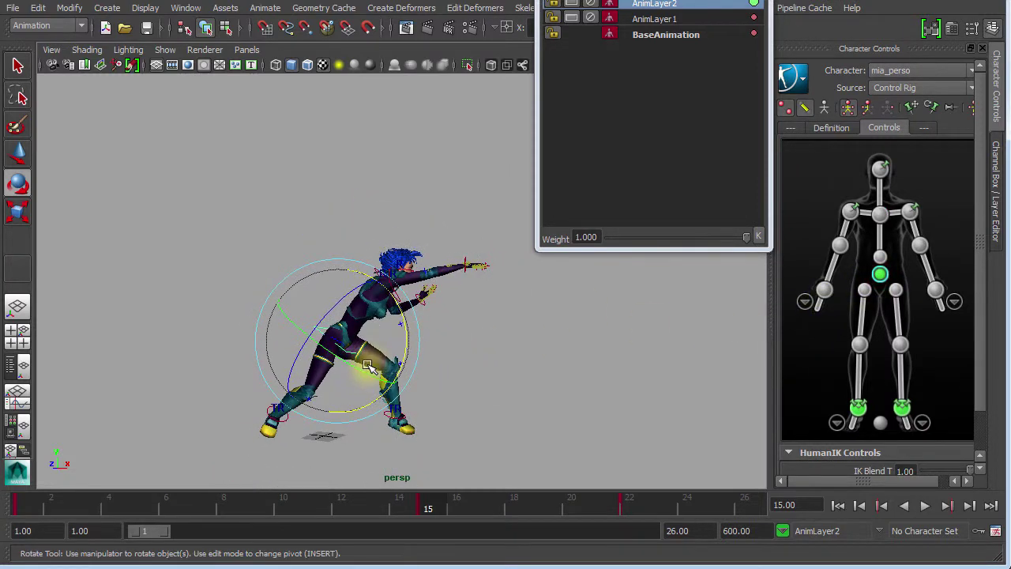
key("w")
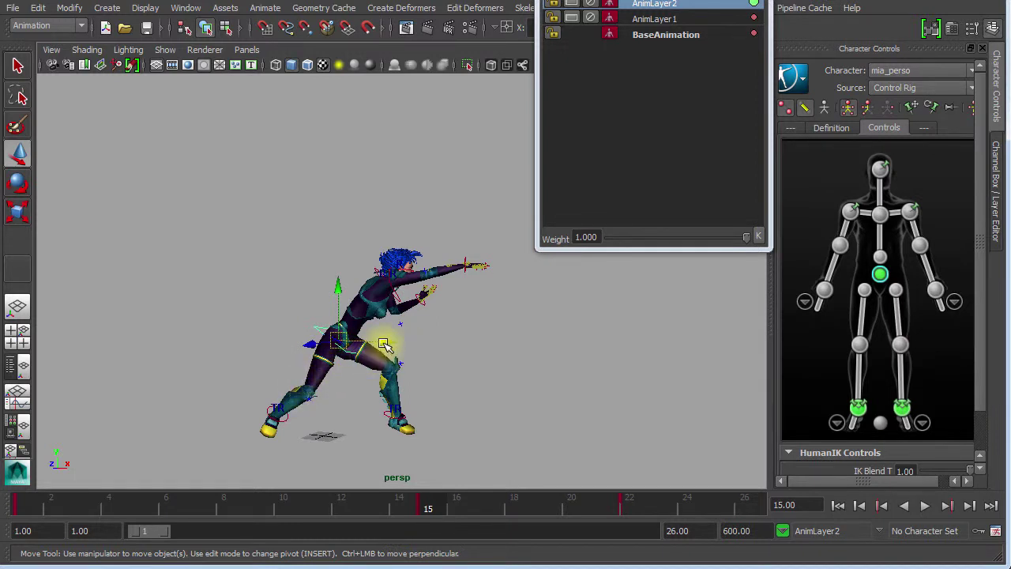
left_click_drag(383, 345, 382, 371)
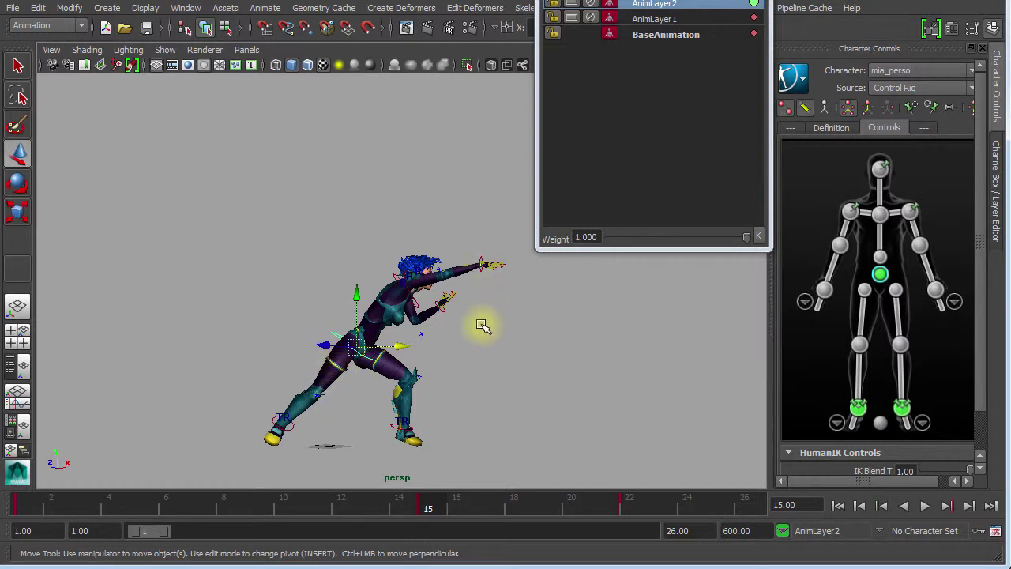
left_click(847, 109)
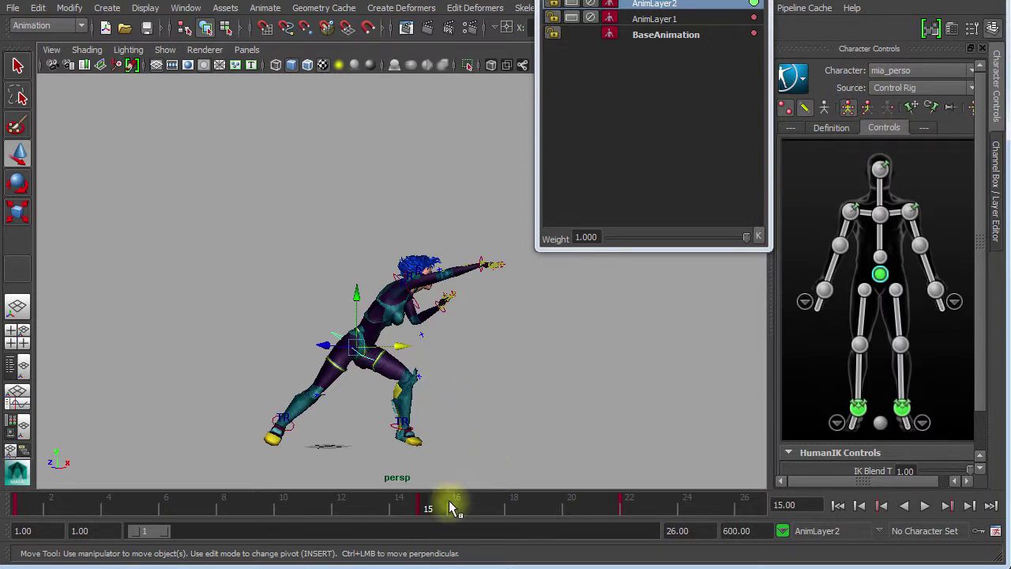
Play back the punch animation with the new lunge pose and return to frame 1
scroll(484, 392, "down", 2)
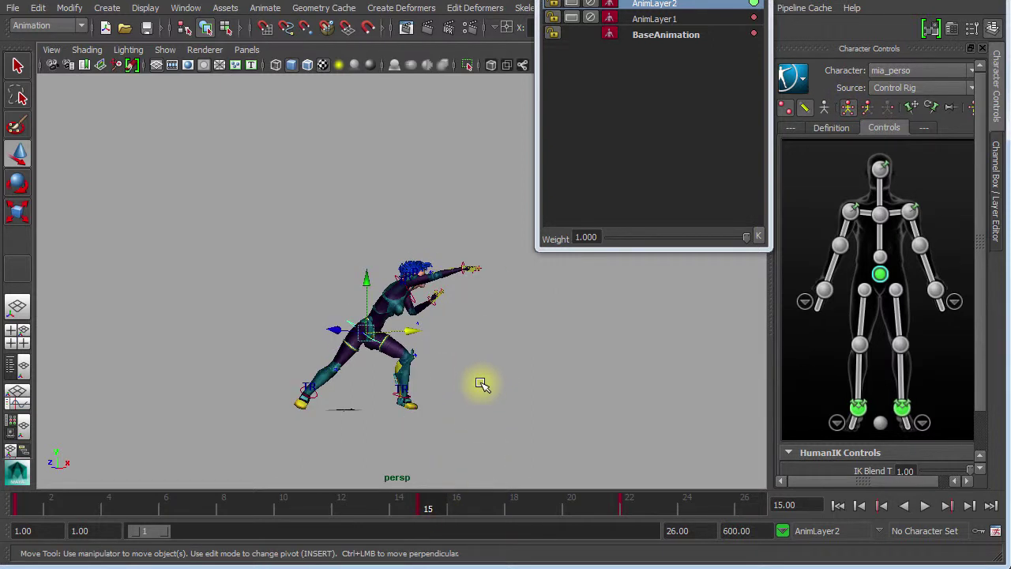
key("alt+v")
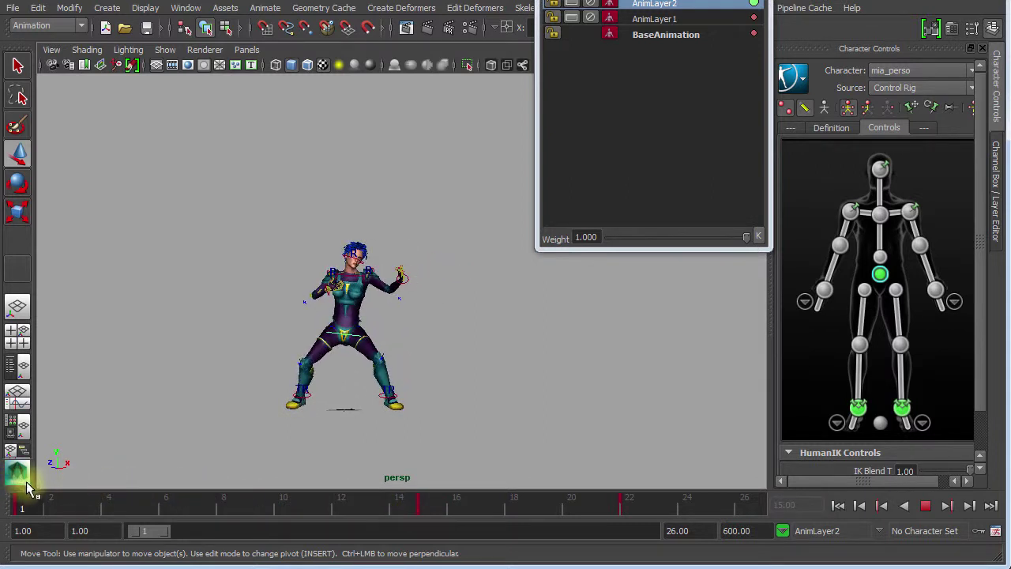
mouse_move(31, 506)
left_mouse_down()
mouse_move(632, 514)
mouse_move(24, 502)
left_mouse_up()
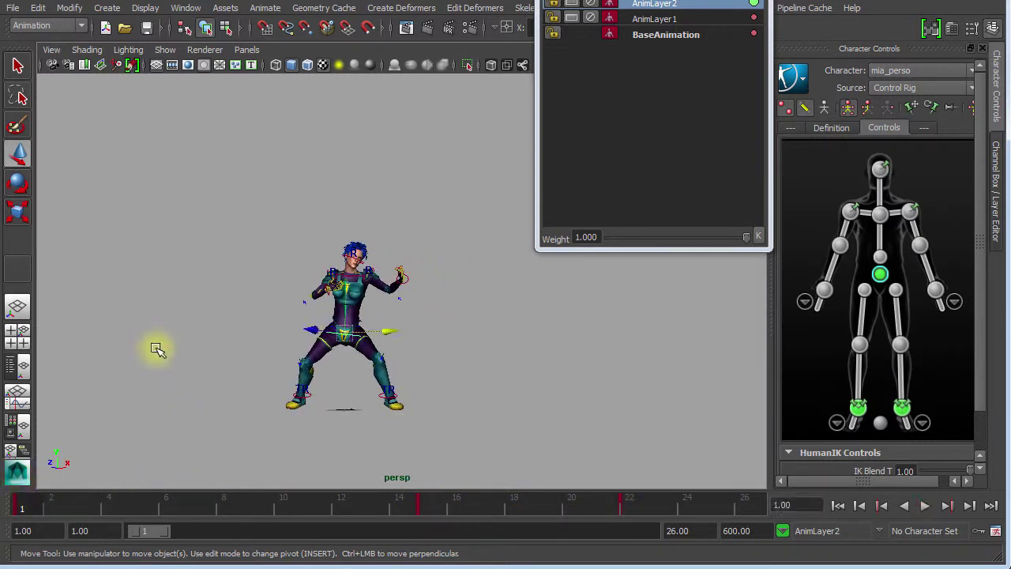
right_click_drag(162, 345, 462, 204, "alt")
middle_click_drag(461, 204, 474, 183, "alt")
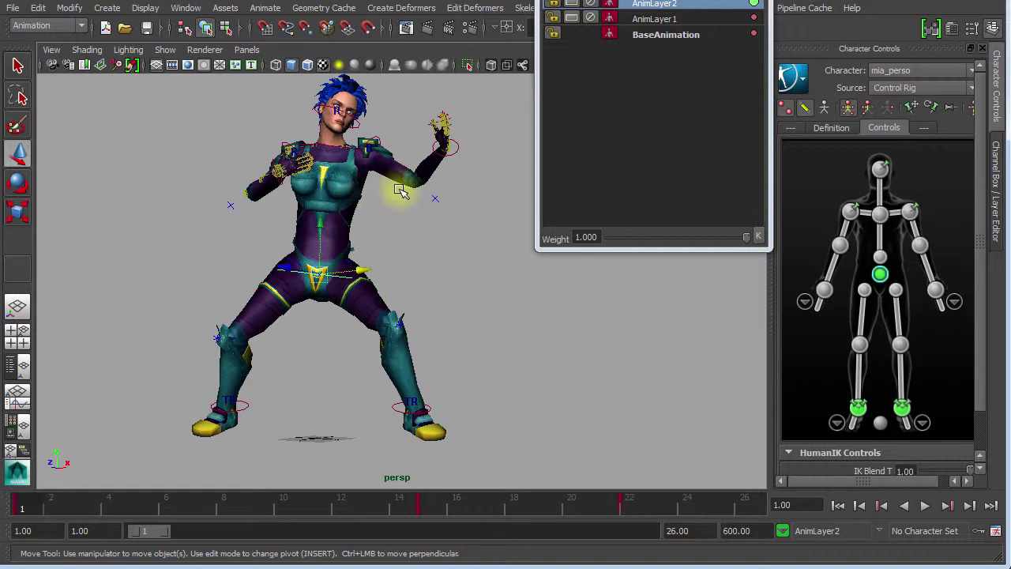
Rotate the head effector at frame 1 to adjust where the character looks in the guard pose
left_click(878, 171)
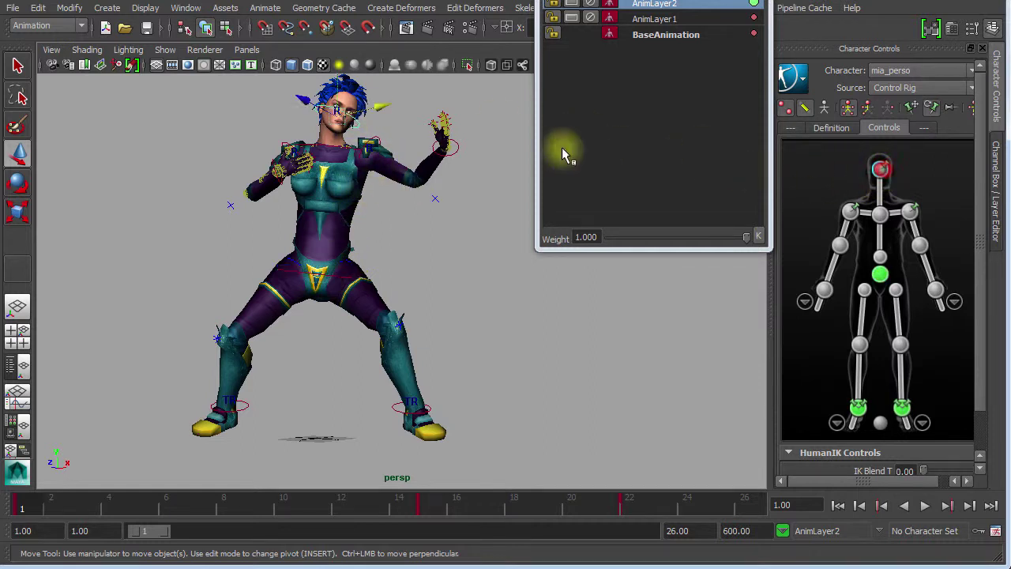
key("e")
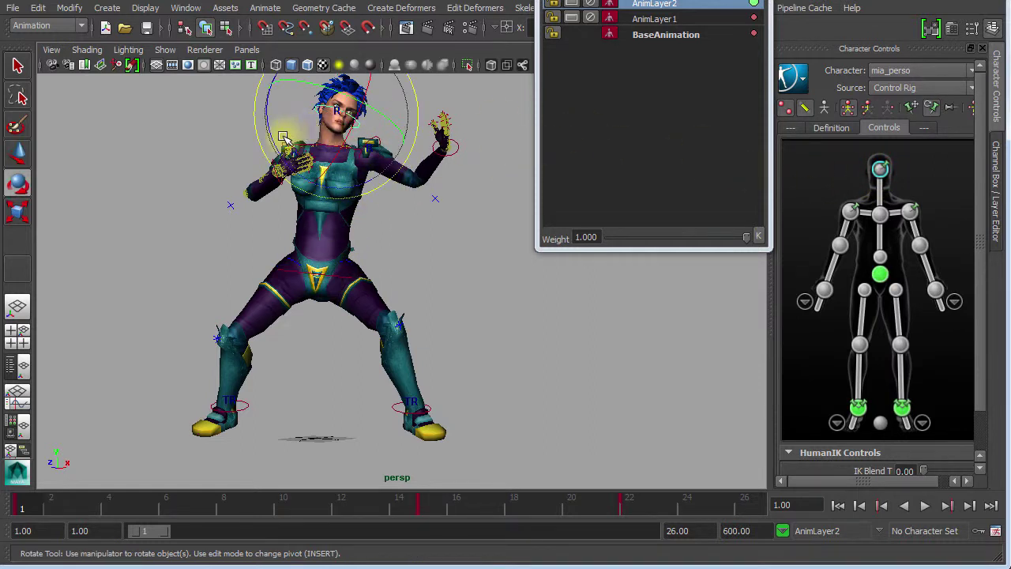
left_click_drag(276, 148, 292, 167)
right_click_drag(474, 250, 344, 237, "alt")
left_click_drag(368, 253, 410, 333, "alt")
left_click_drag(411, 333, 406, 317, "alt")
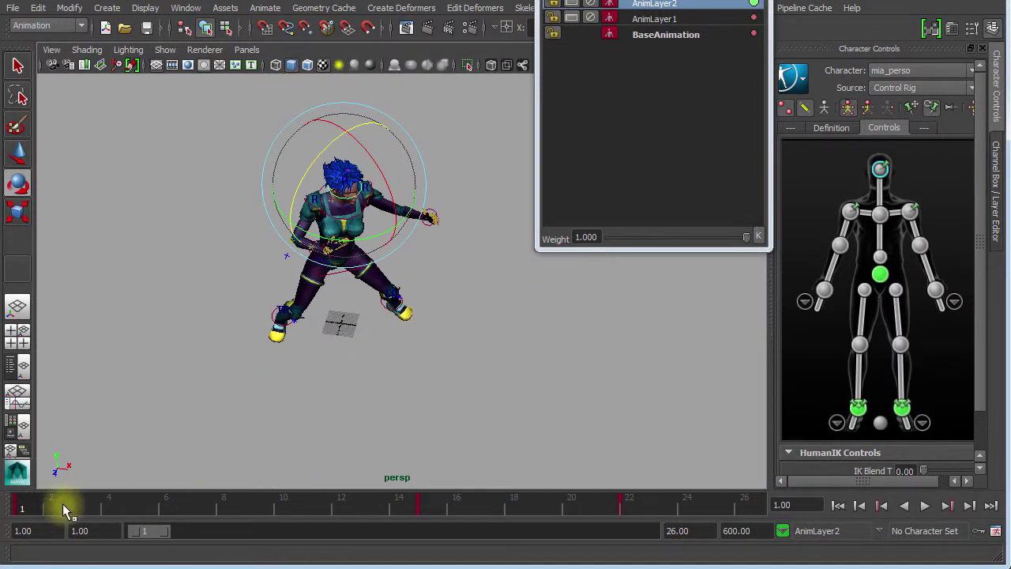
Play back the animation from a raised view, check the punch around frame 15, and return to frame 1
key("alt+v")
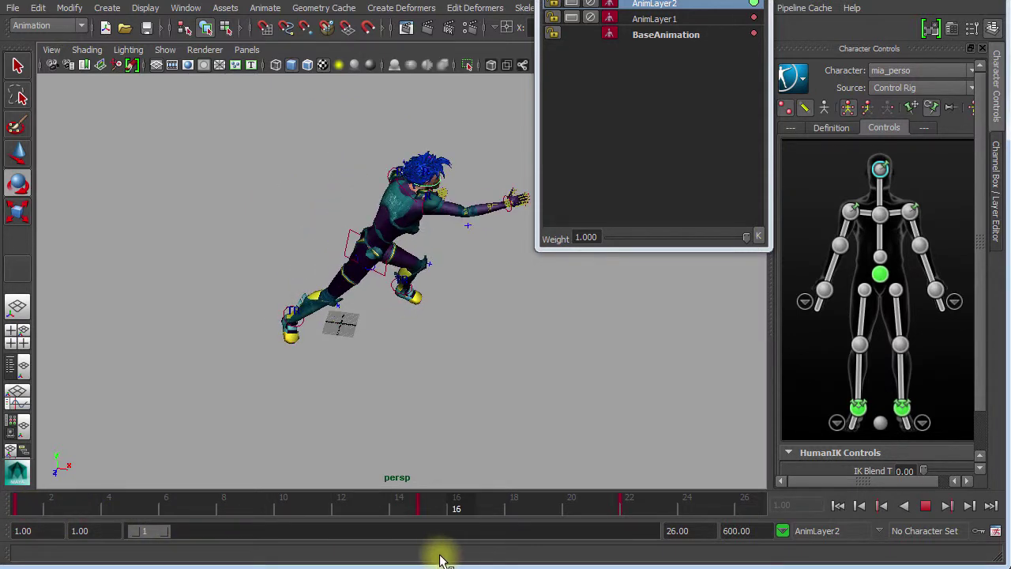
key("alt+v")
middle_click_drag(451, 328, 327, 365, "alt")
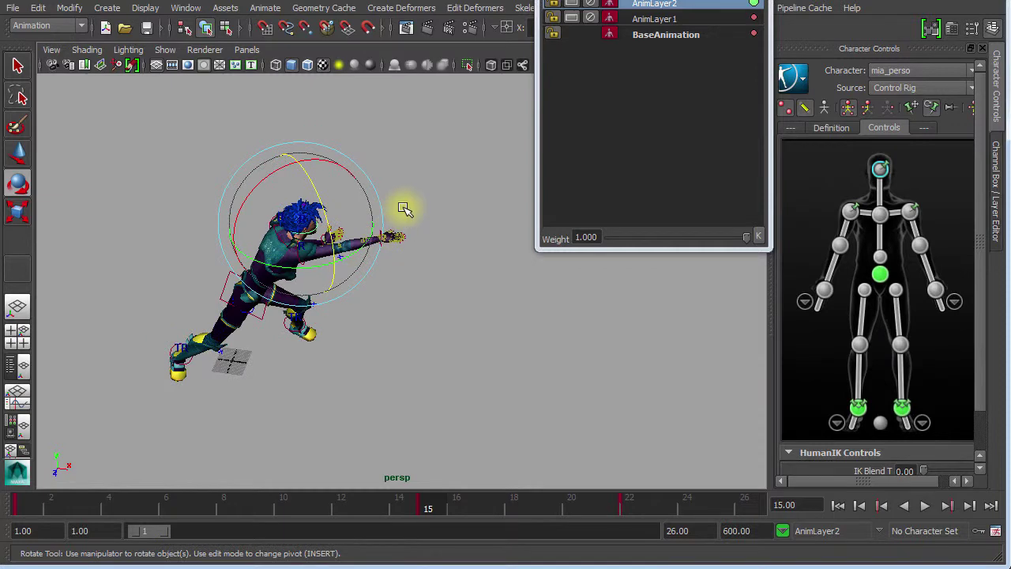
left_click_drag(410, 508, 4, 476)
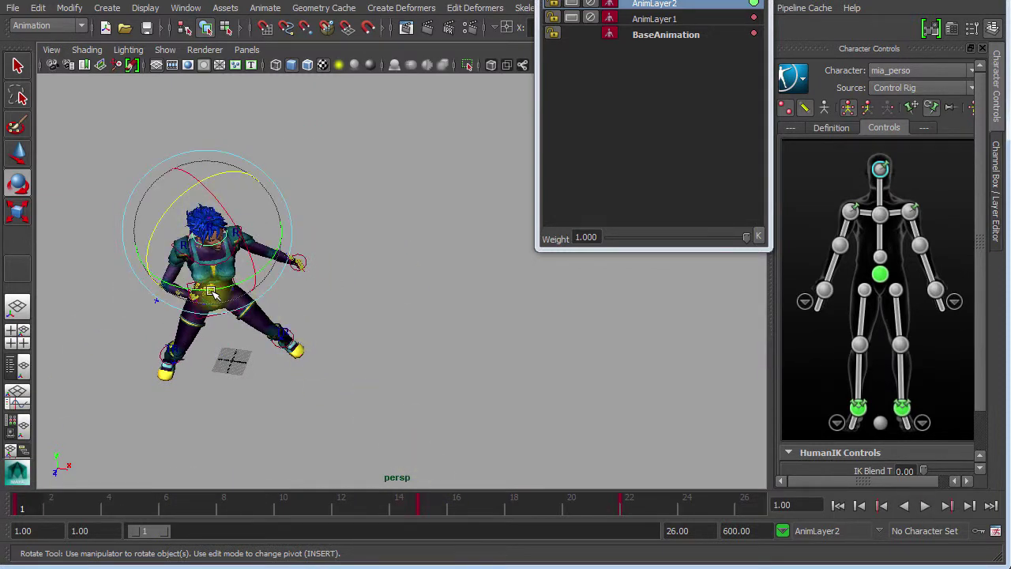
Turn the head effector slightly and twist the chest effector to about 69° on Y at frame 1
left_click_drag(204, 289, 211, 290)
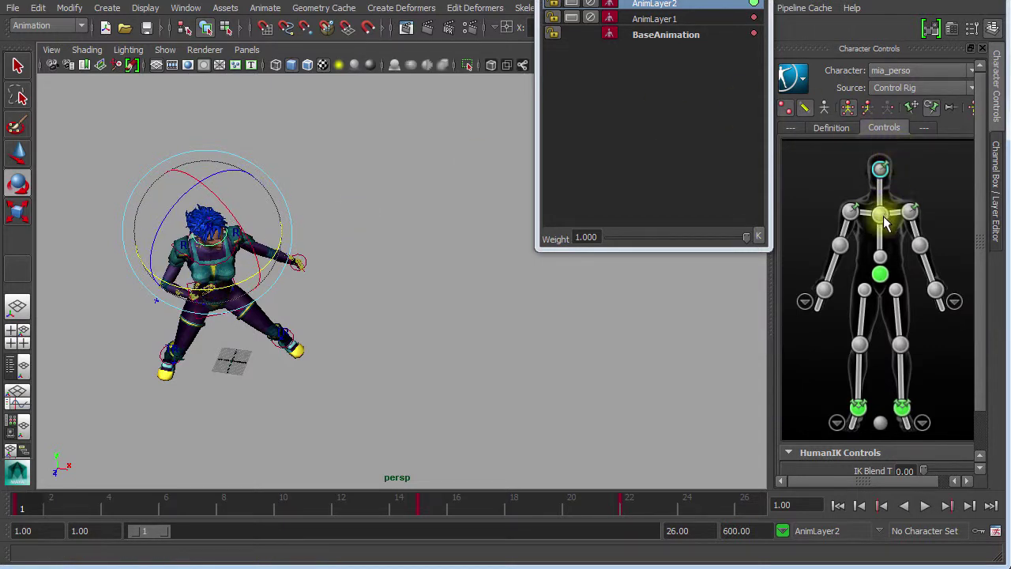
left_click(881, 215)
left_click_drag(169, 309, 300, 244, "alt")
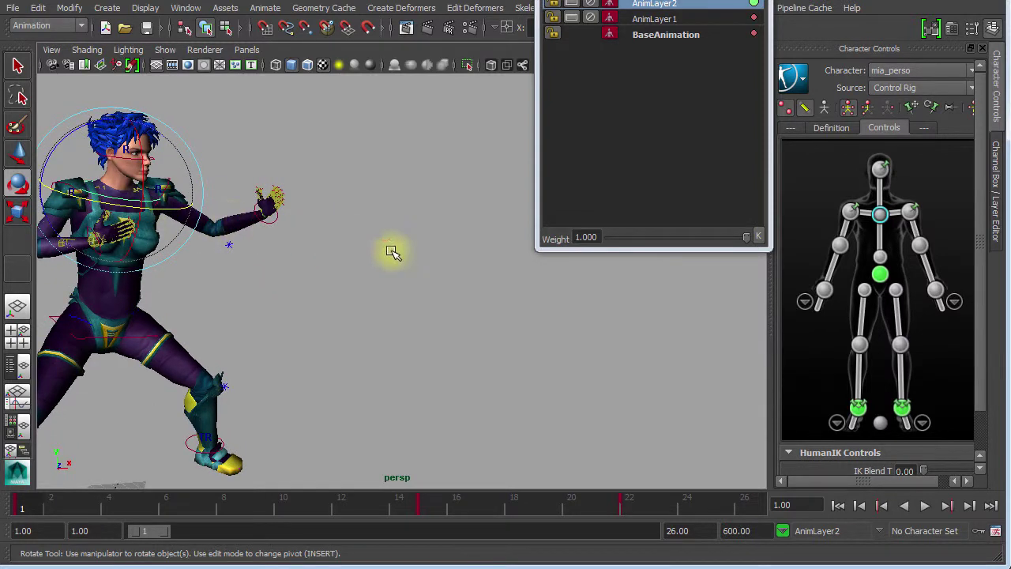
left_click_drag(432, 298, 435, 275, "alt")
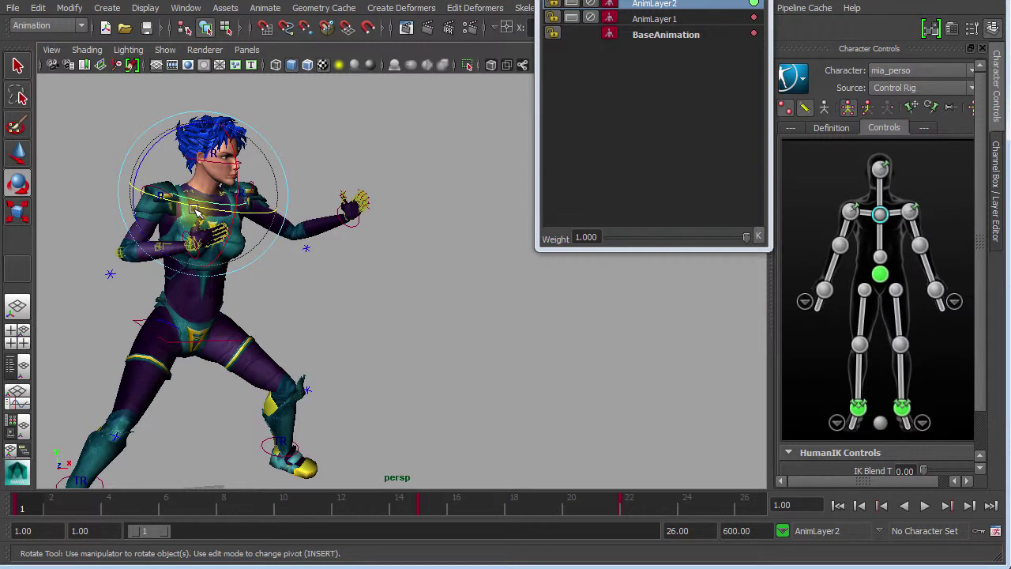
left_click_drag(200, 208, 253, 214)
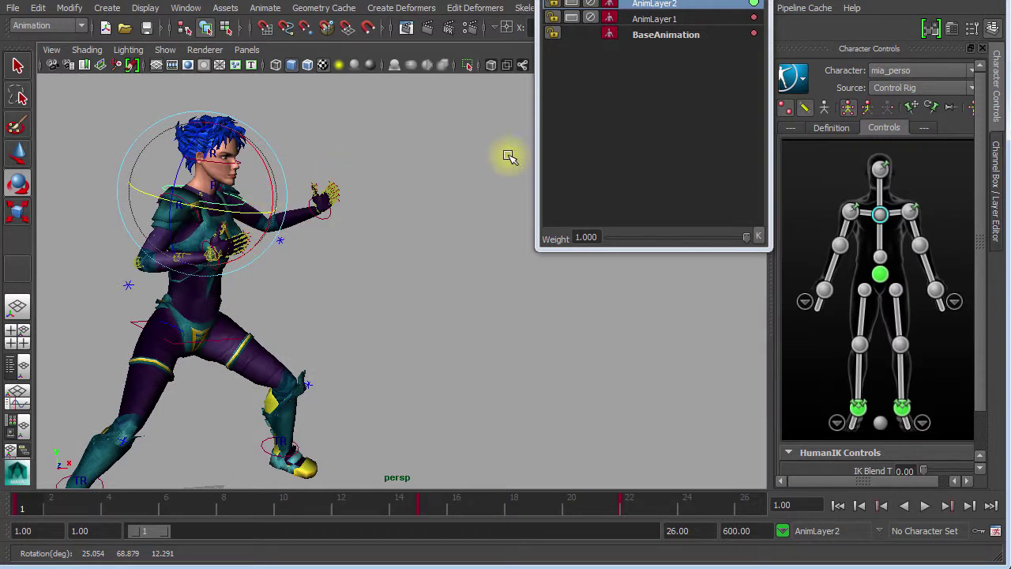
left_click_drag(448, 283, 465, 272, "alt")
Turn the head effector to about 83° on Y at frame 1 so the character faces the punch direction
left_click(879, 171)
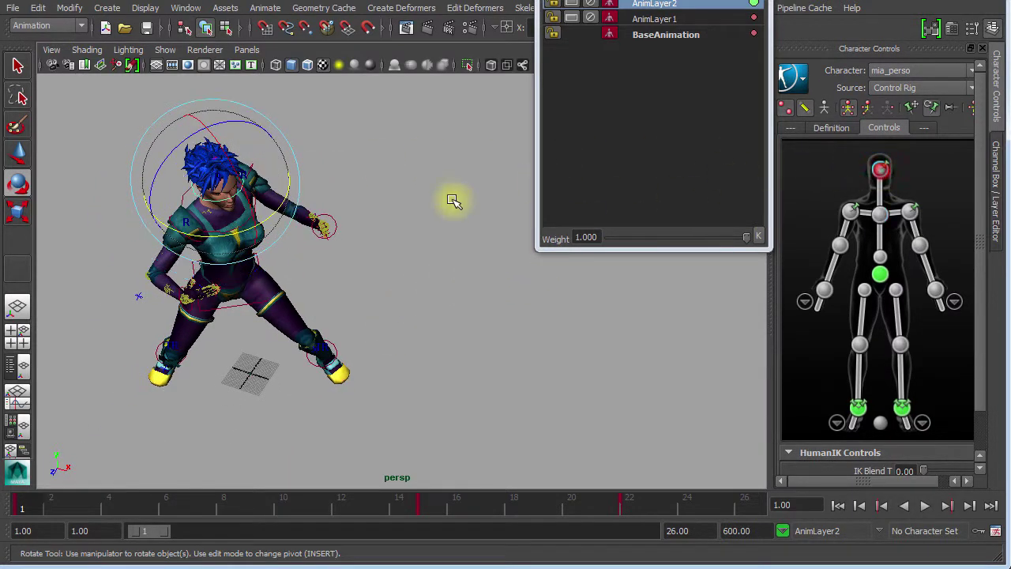
left_click_drag(234, 236, 266, 230)
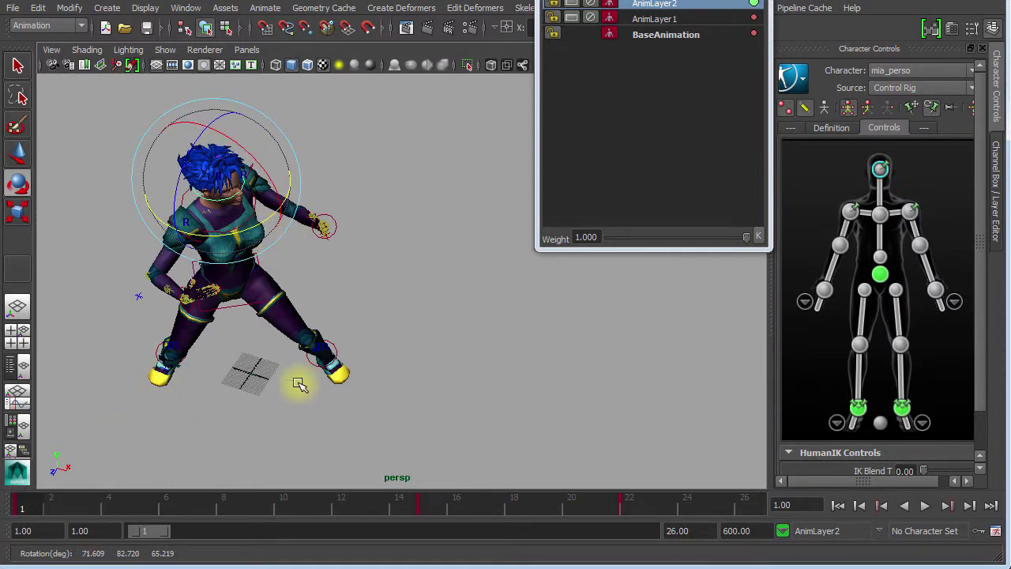
right_click_drag(309, 342, 88, 310, "alt")
left_click_drag(183, 350, 194, 370, "alt")
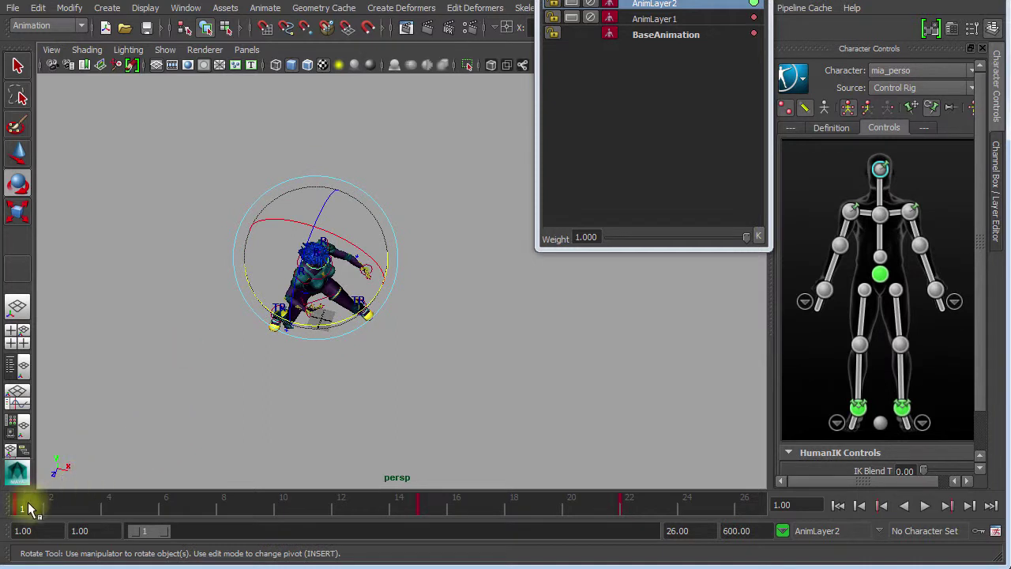
Play back the animation from above, return to frame 1, and examine the guard pose at ground level
key("alt+v")
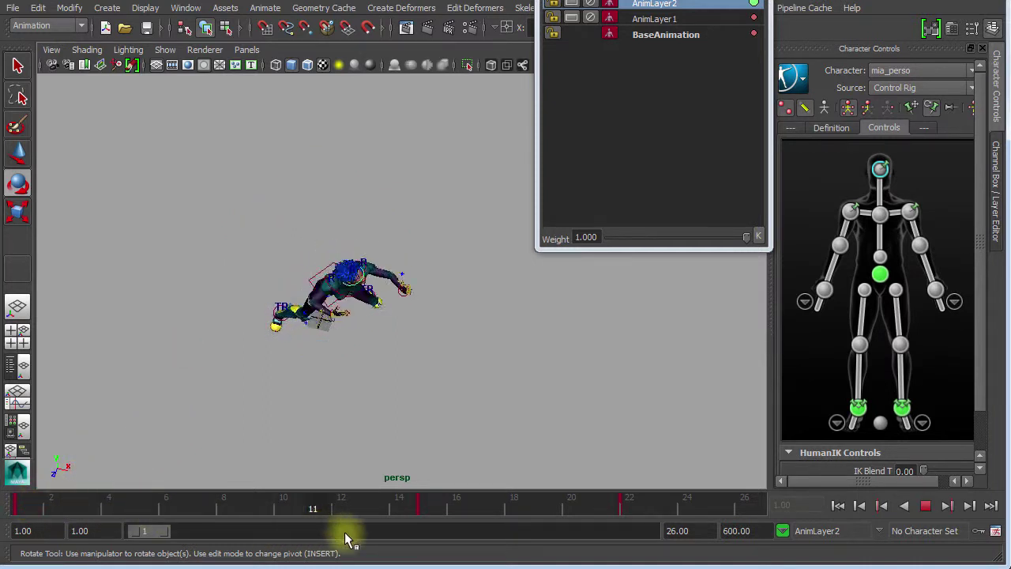
mouse_move(345, 534)
left_mouse_down()
mouse_move(416, 542)
mouse_move(94, 499)
mouse_move(0, 492)
mouse_move(4, 501)
left_mouse_up()
left_click_drag(242, 322, 245, 287, "alt")
right_click_drag(357, 312, 506, 313, "alt")
left_click_drag(412, 313, 278, 316, "alt")
mouse_move(339, 287)
left_mouse_down("alt")
mouse_move(248, 323)
mouse_move(281, 274)
mouse_move(203, 300)
mouse_move(327, 283)
left_mouse_up("alt")
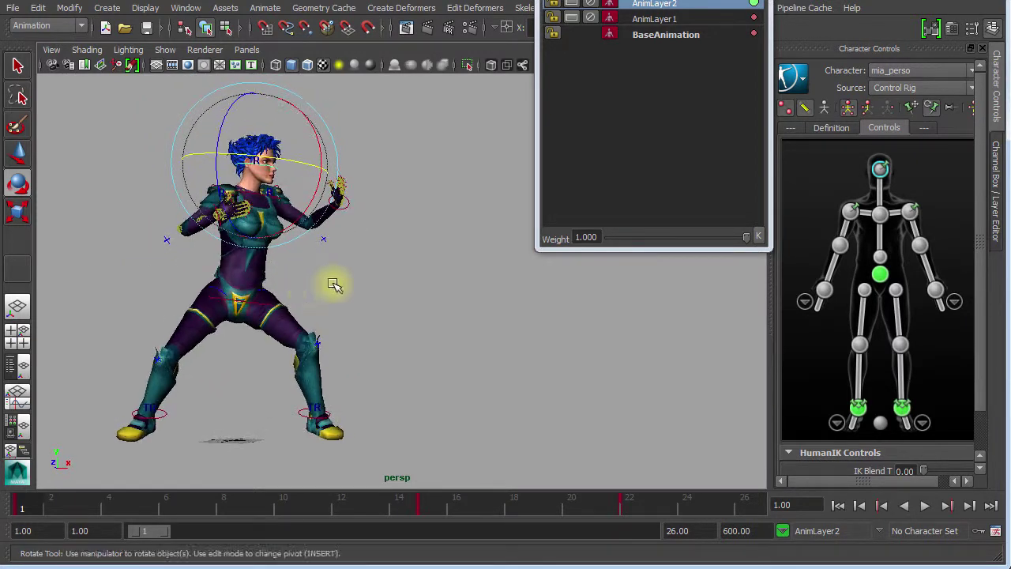
right_click_drag(327, 283, 223, 284, "alt")
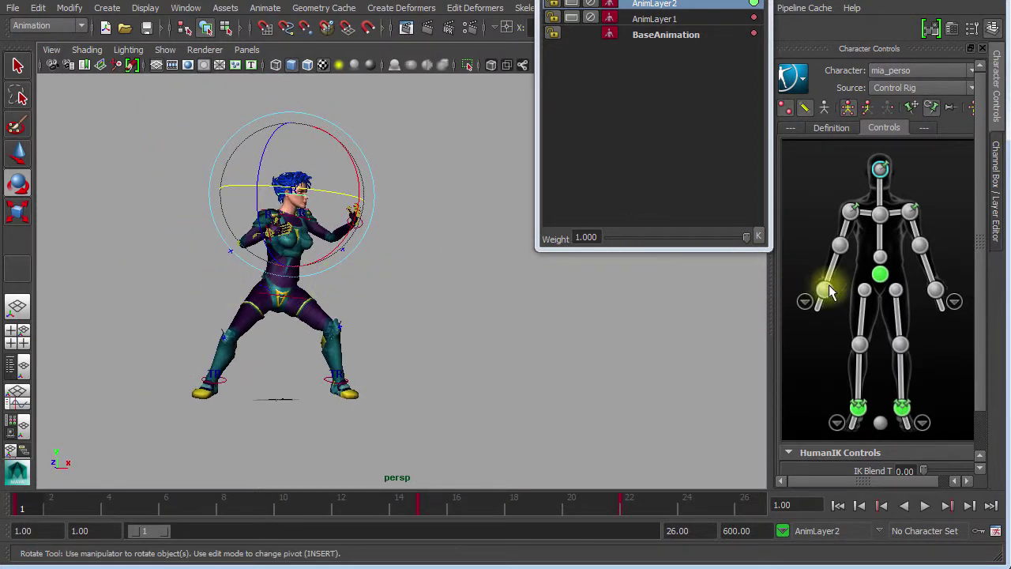
Bend the lower spine effector to about -15° on Z and turn the hips effector to about 50° on Y at frame 1
left_click(880, 260)
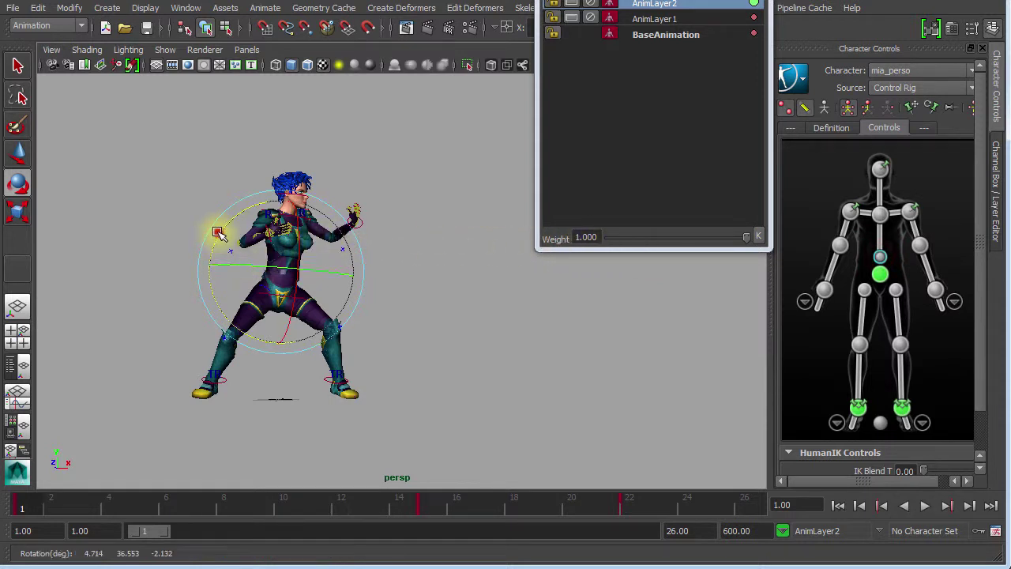
left_click_drag(217, 233, 235, 223)
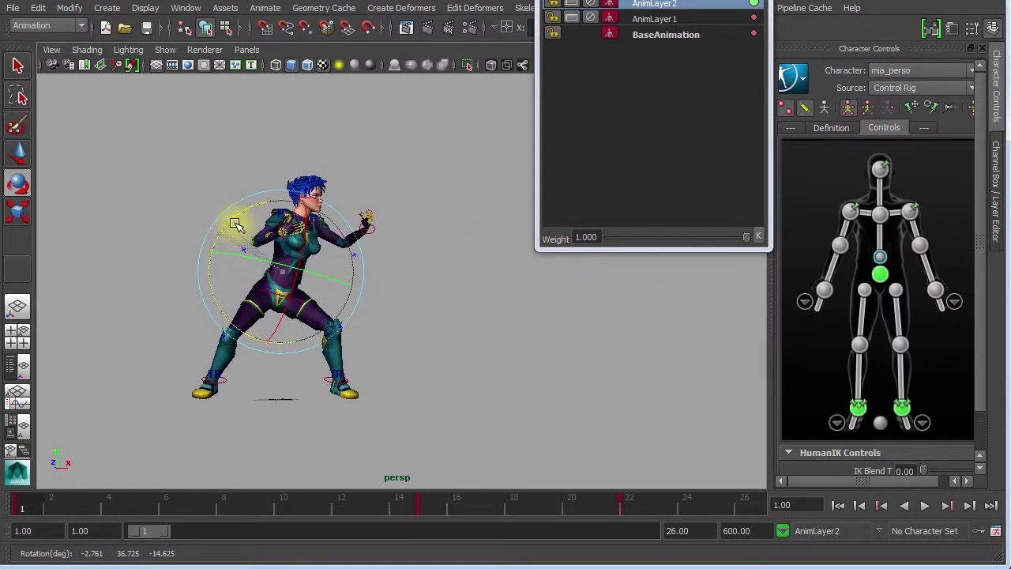
left_click_drag(461, 294, 527, 321, "alt")
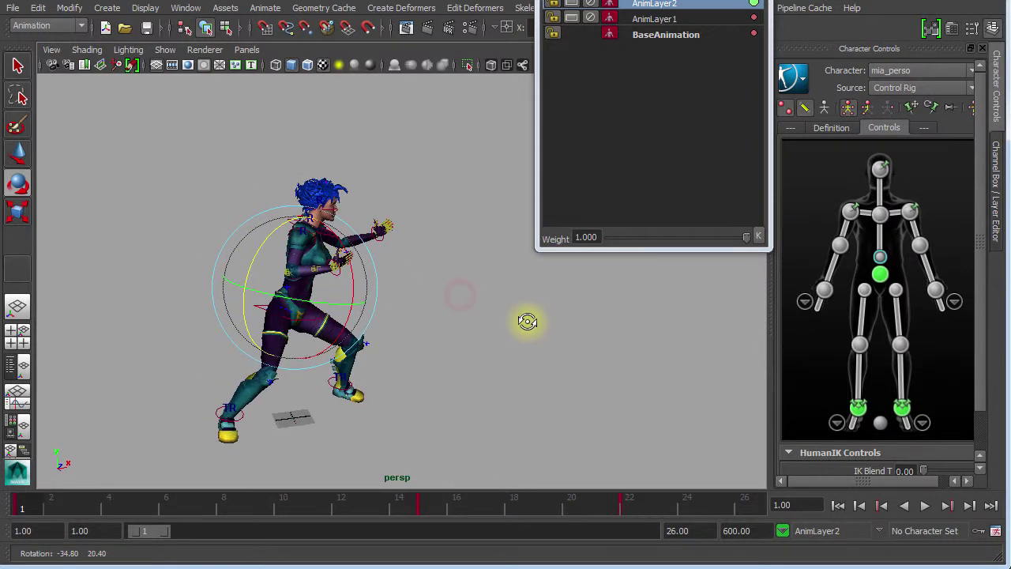
left_click(880, 274)
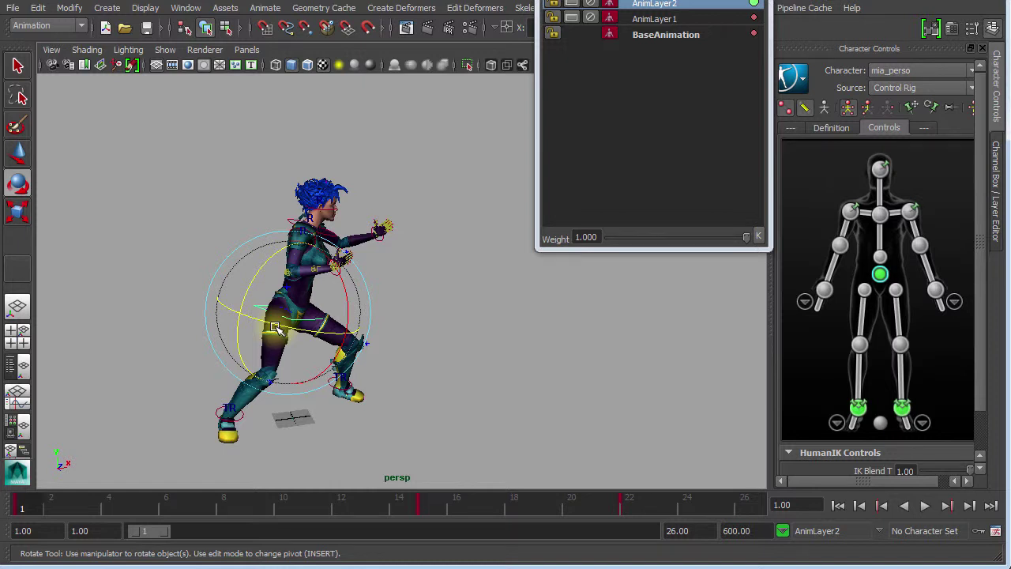
left_click_drag(275, 328, 293, 329)
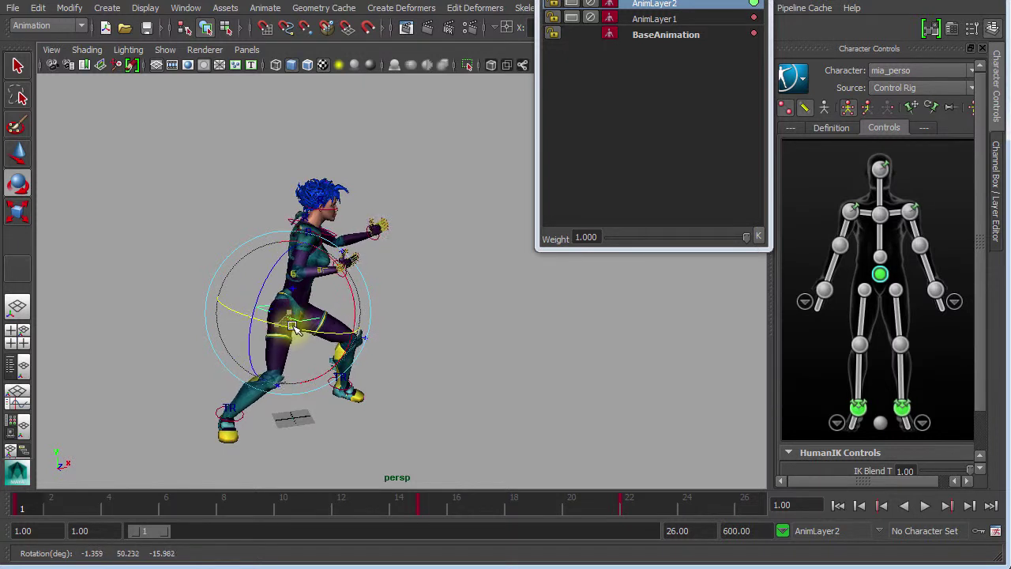
Try to bend the chest effector further forward at frame 1, and undo the last change
left_click(880, 213)
left_click_drag(272, 169, 300, 298)
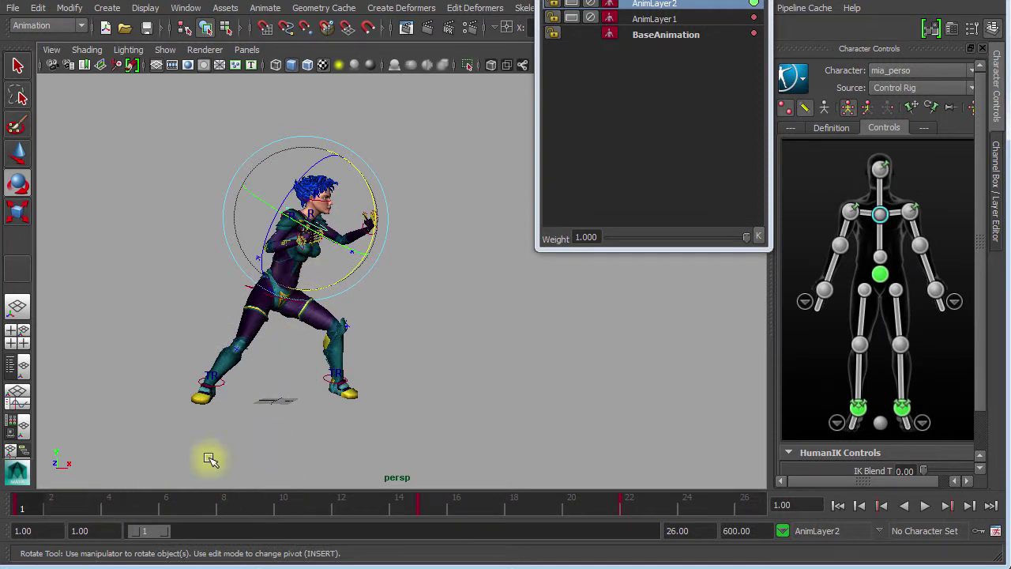
key("ctrl+z")
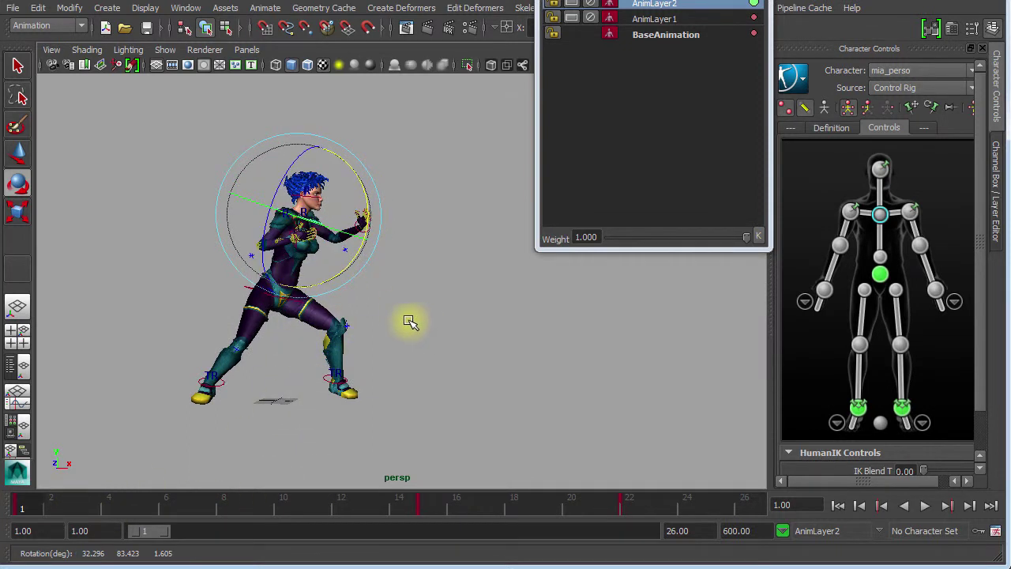
Twist the lower spine effector to about 46° on Y at frame 1 and switch to the Move tool
left_click(880, 258)
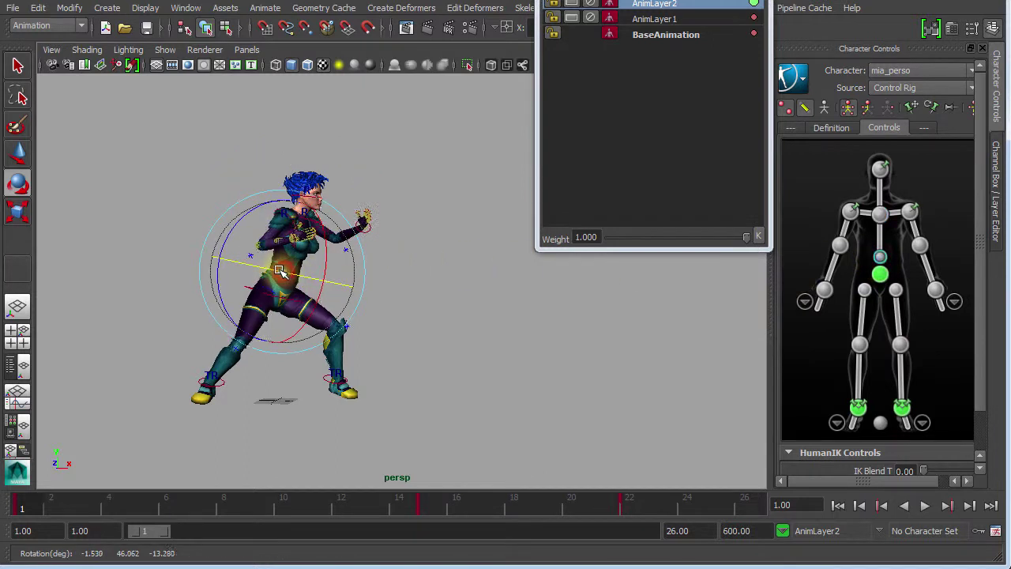
key("w")
left_click(338, 272)
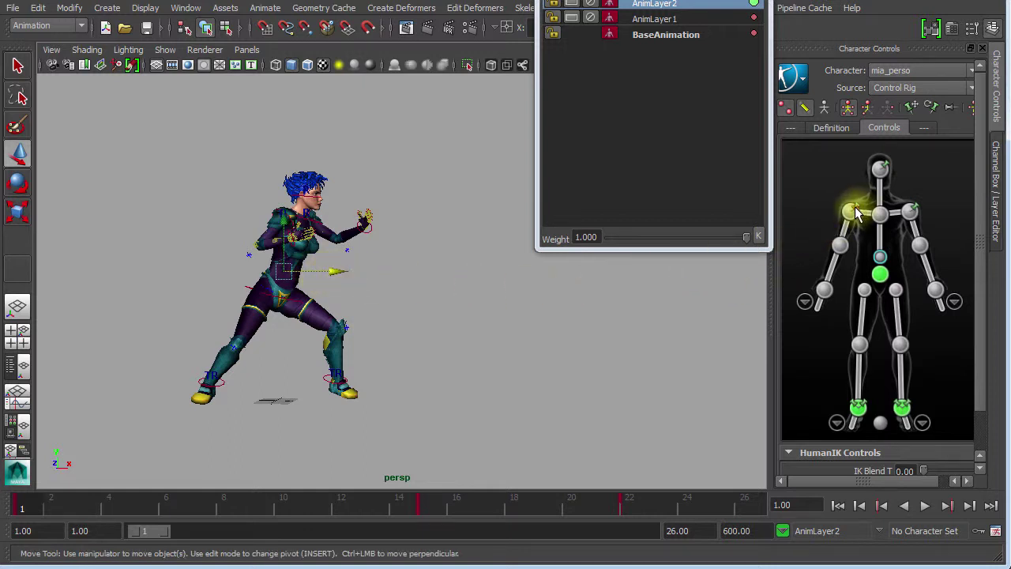
Set the keying mode to Full Body and move the hips effector forward to about 3.9 cm on X at frame 1
left_click(847, 108)
left_click(879, 268)
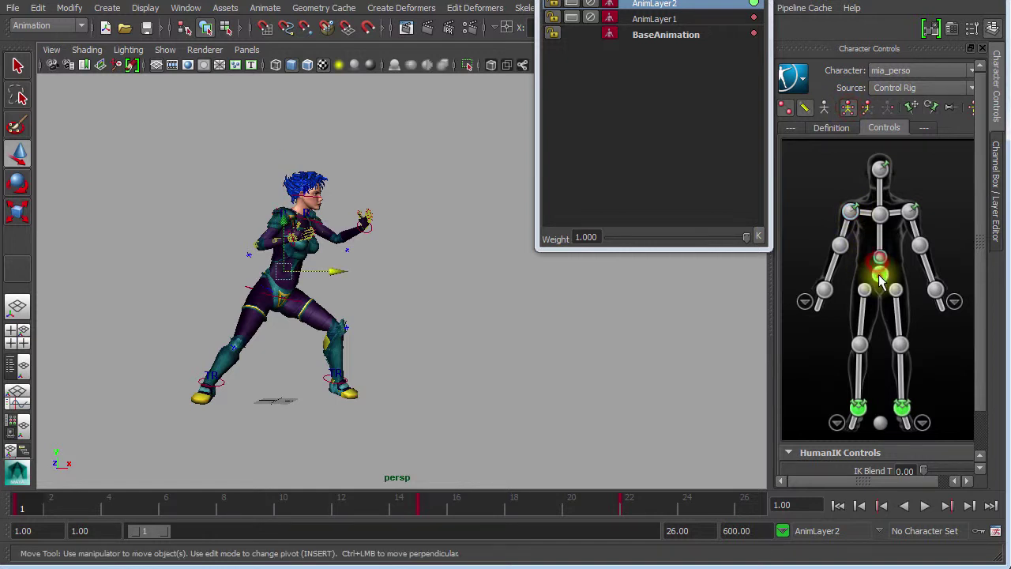
left_click_drag(328, 295, 334, 296)
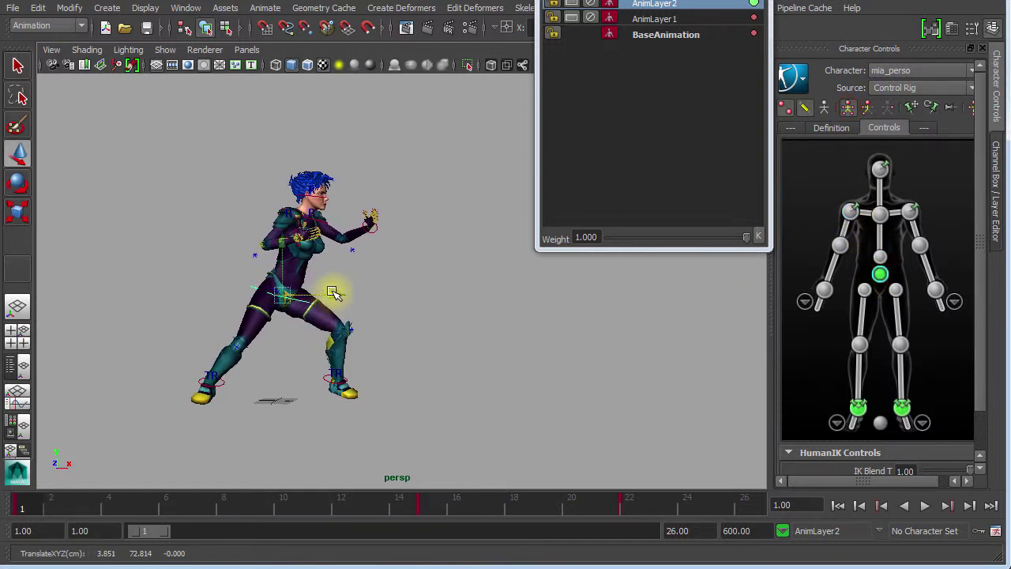
left_click(386, 260)
Rotate the lower spine effector to lean the torso further forward at frame 1
left_click(875, 258)
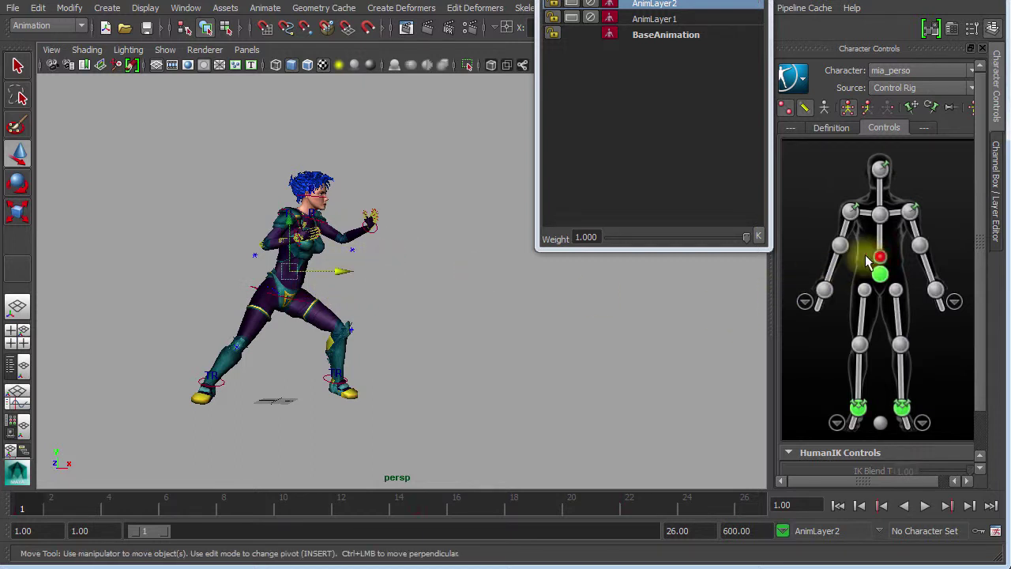
key("e")
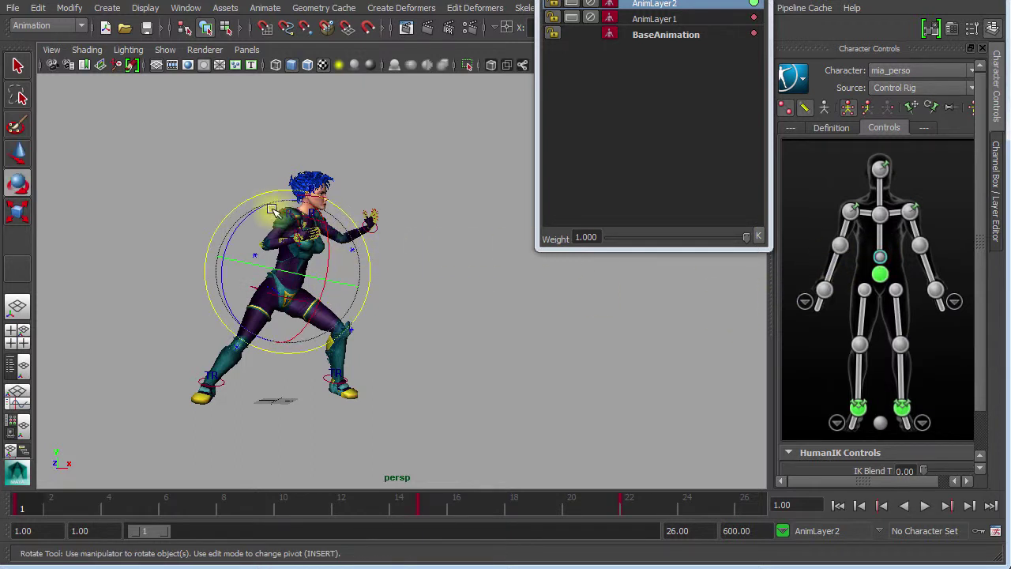
left_click_drag(263, 210, 331, 227)
left_click_drag(422, 287, 838, 307, "alt")
Rotate the spine segment between the chest and lower spine slightly to refine the back's curve at frame 1
left_click(881, 218)
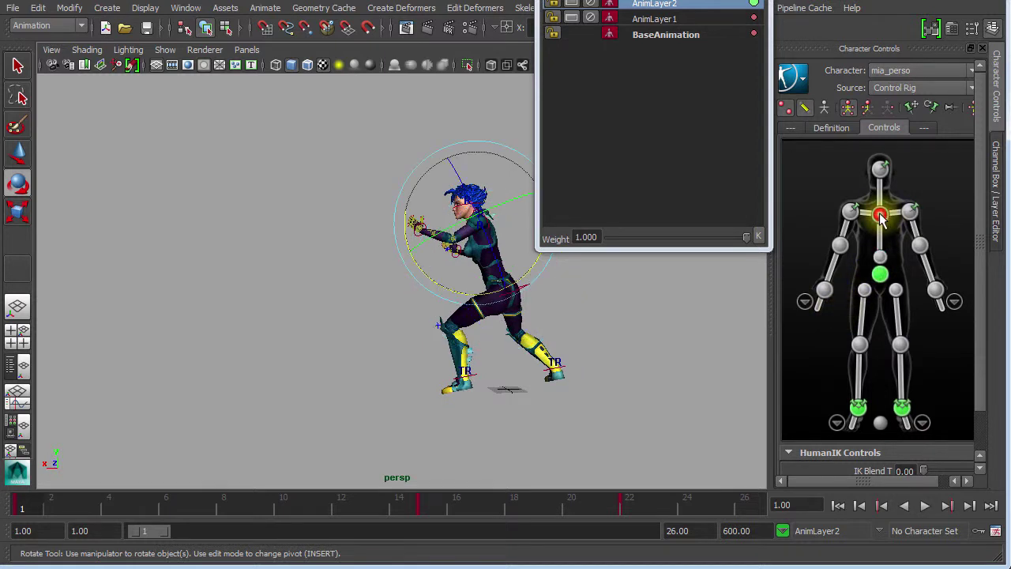
left_click(880, 238)
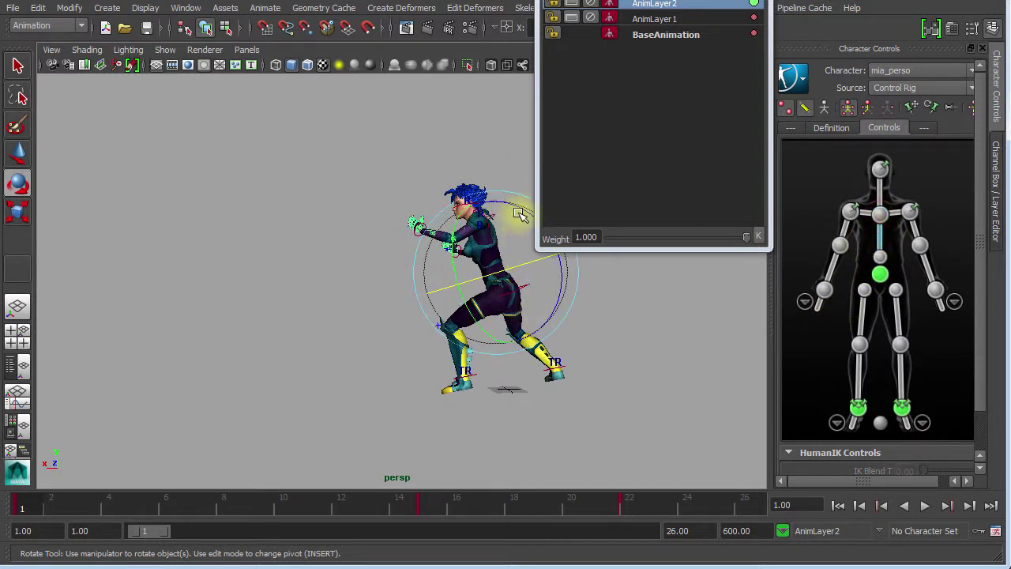
left_click_drag(525, 209, 522, 207)
left_click_drag(540, 354, 197, 348, "alt")
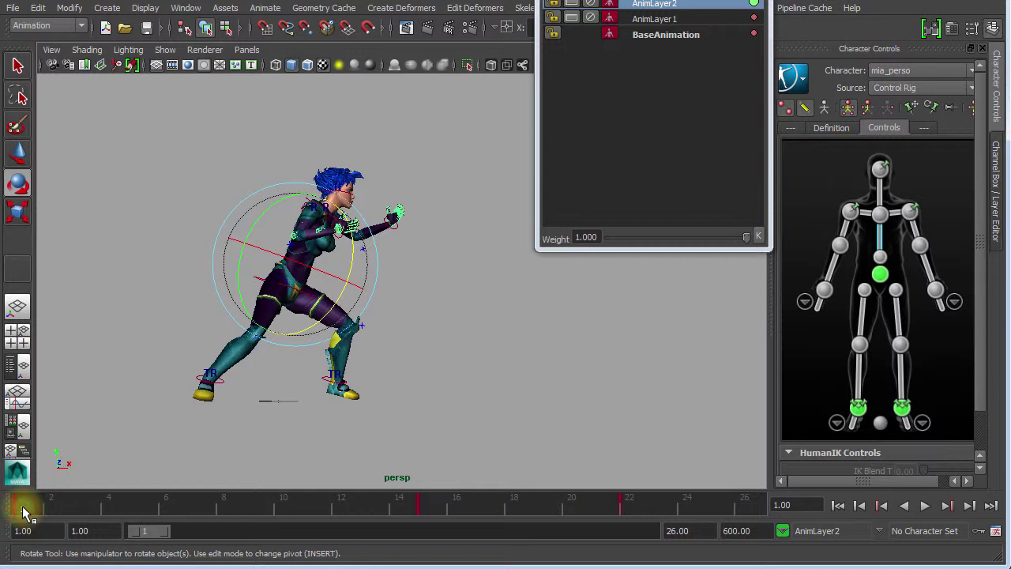
Select the hips effector, play back the animation with the adjusted guard pose, and return to frame 1
left_click(882, 275)
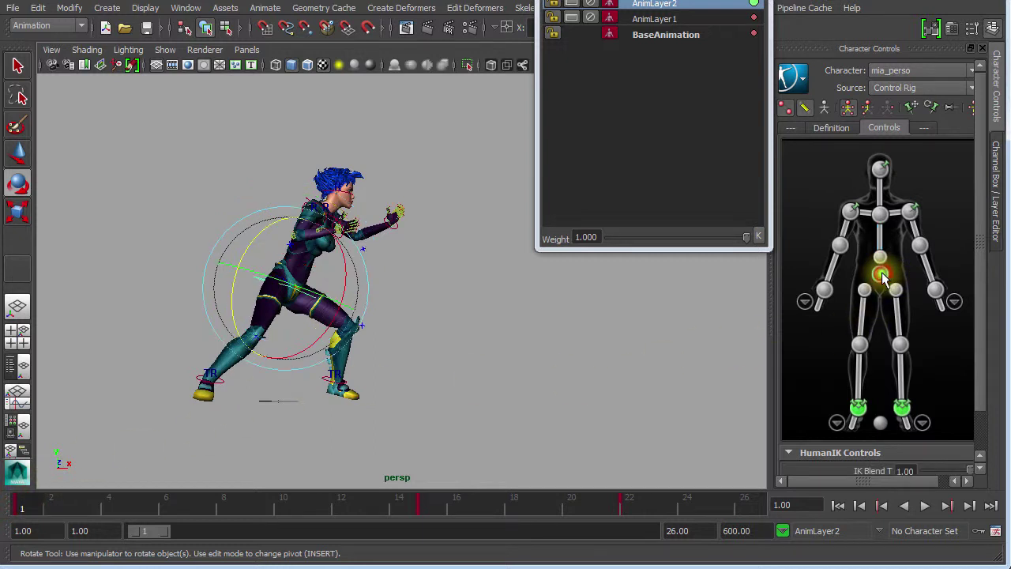
key("alt+v")
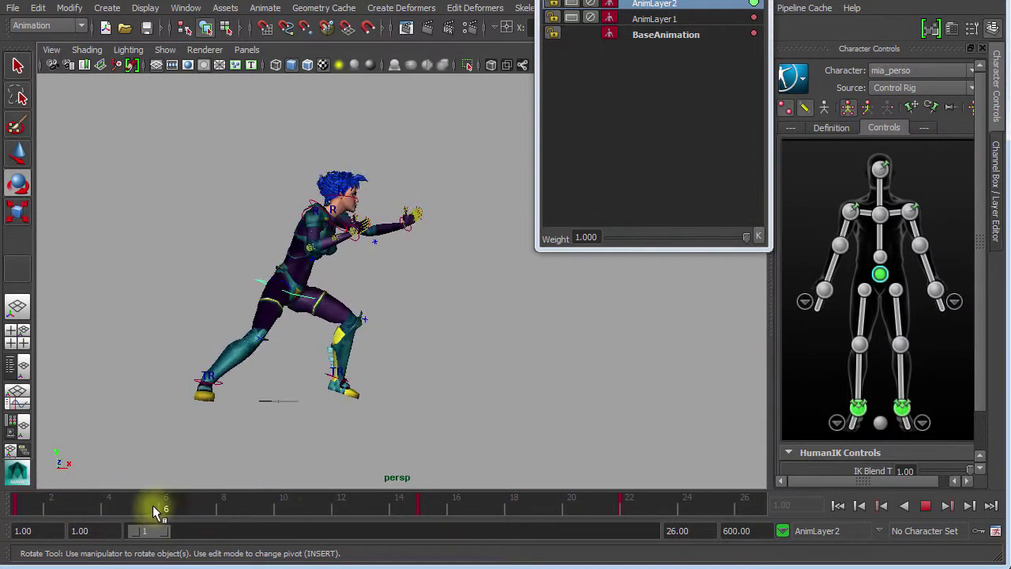
left_click(17, 506)
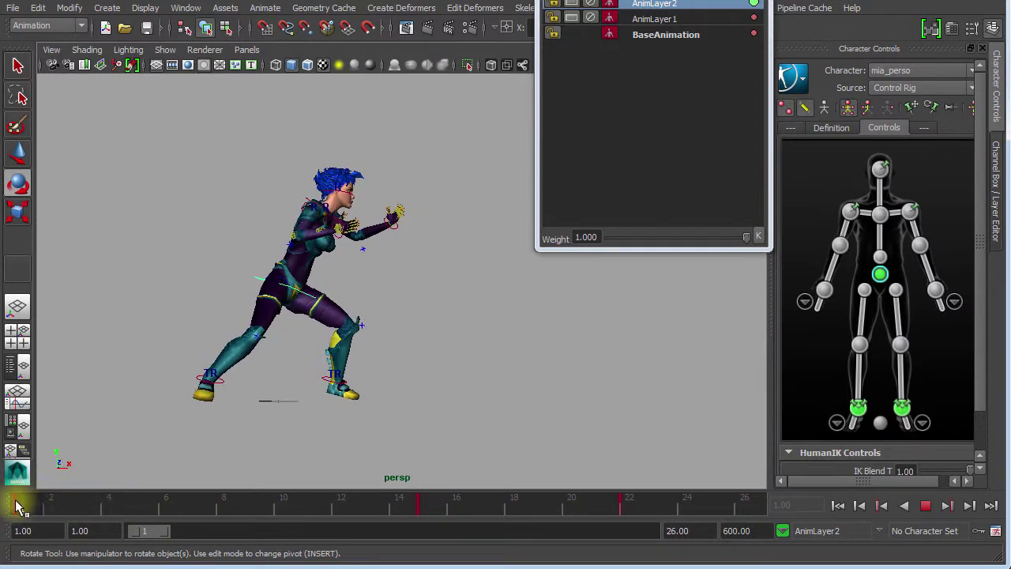
Rotate the lower spine effector to bring the torso slightly more upright at frame 1
left_click(295, 309)
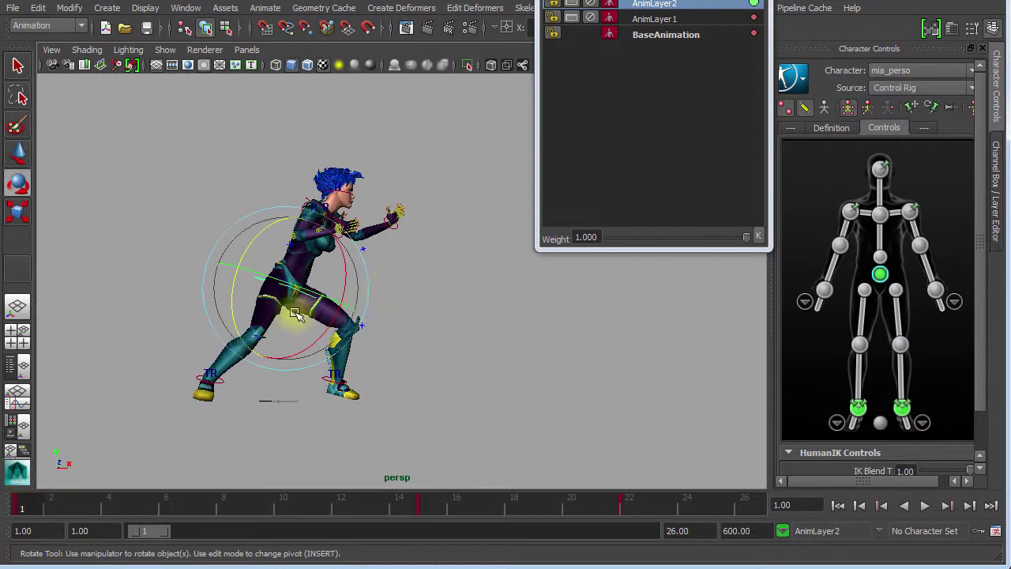
left_click(878, 257)
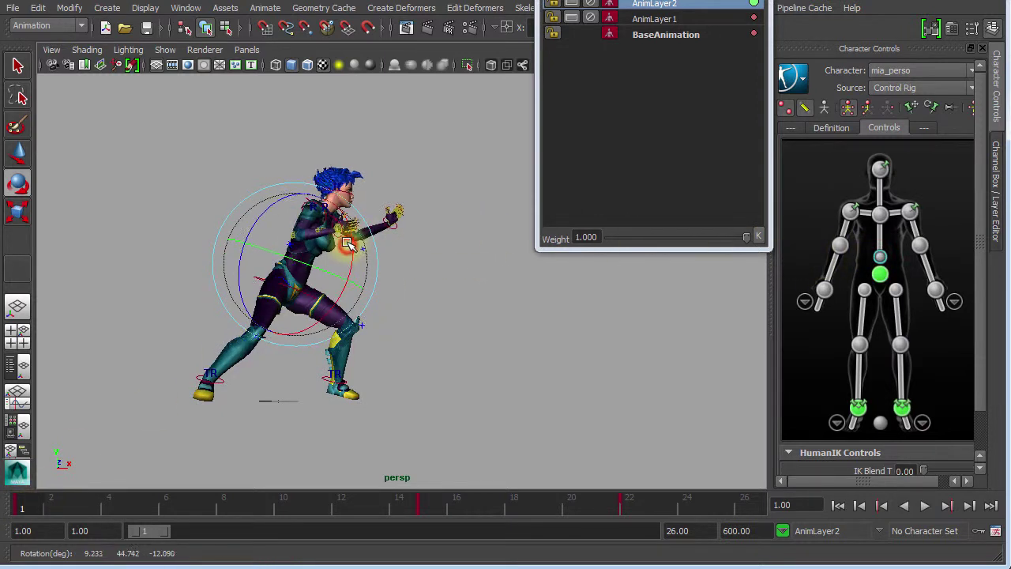
left_click_drag(346, 241, 346, 236)
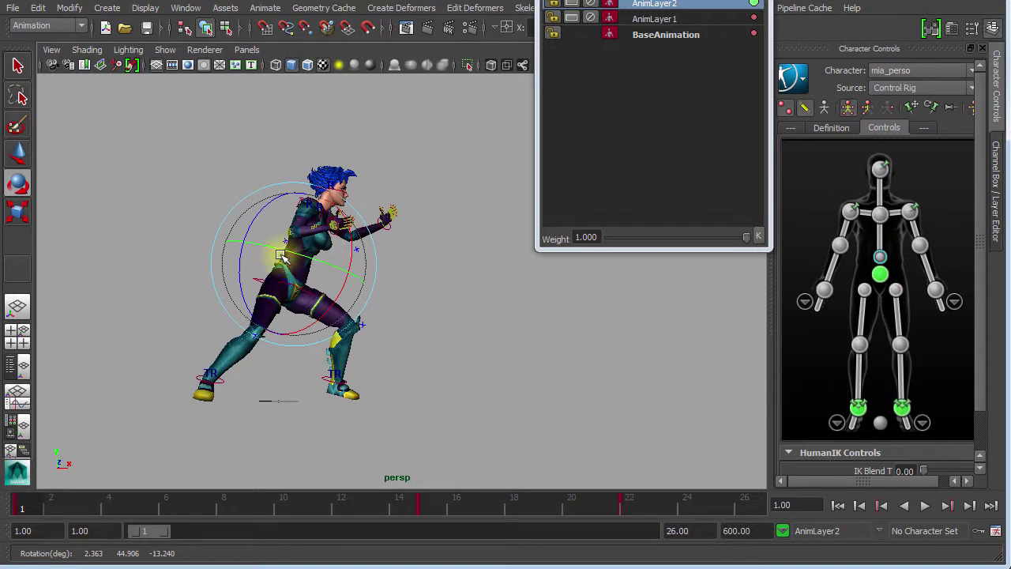
left_click_drag(288, 251, 290, 255)
Move the hips effector backward along X at frame 1 so the weight shifts toward the rear leg
key("w")
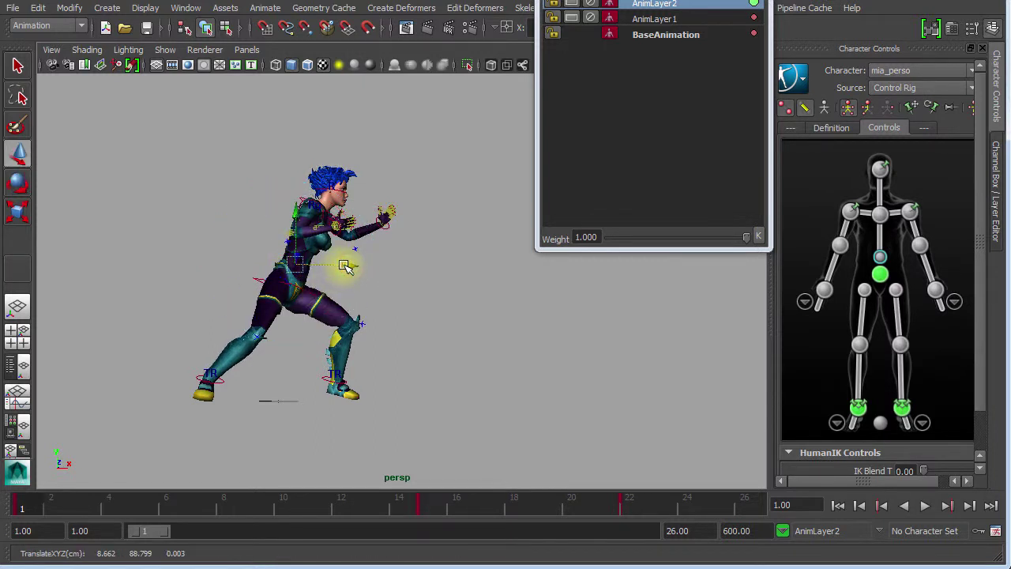
left_click(879, 274)
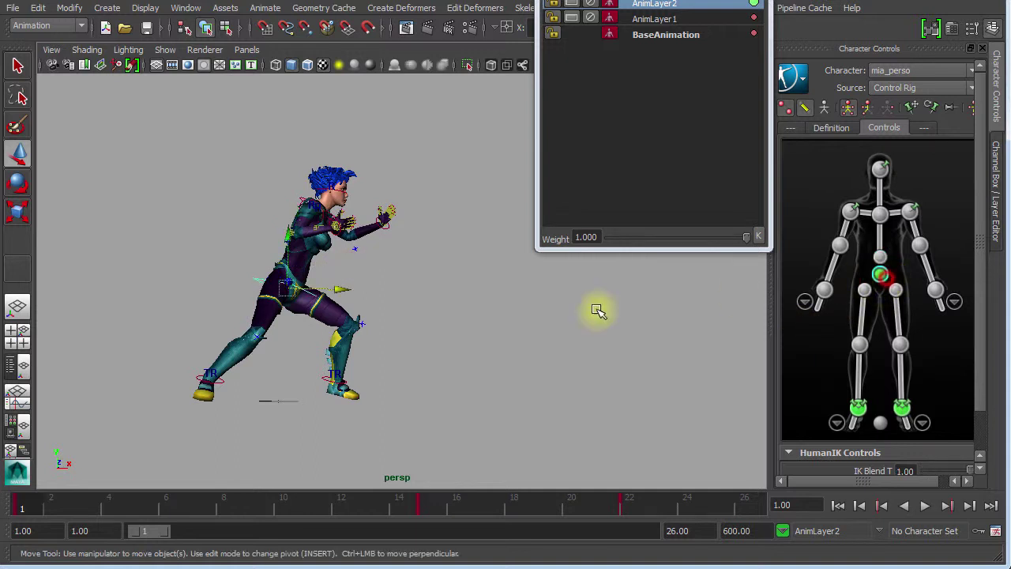
left_click_drag(342, 292, 297, 357)
left_click_drag(203, 345, 228, 345, "alt")
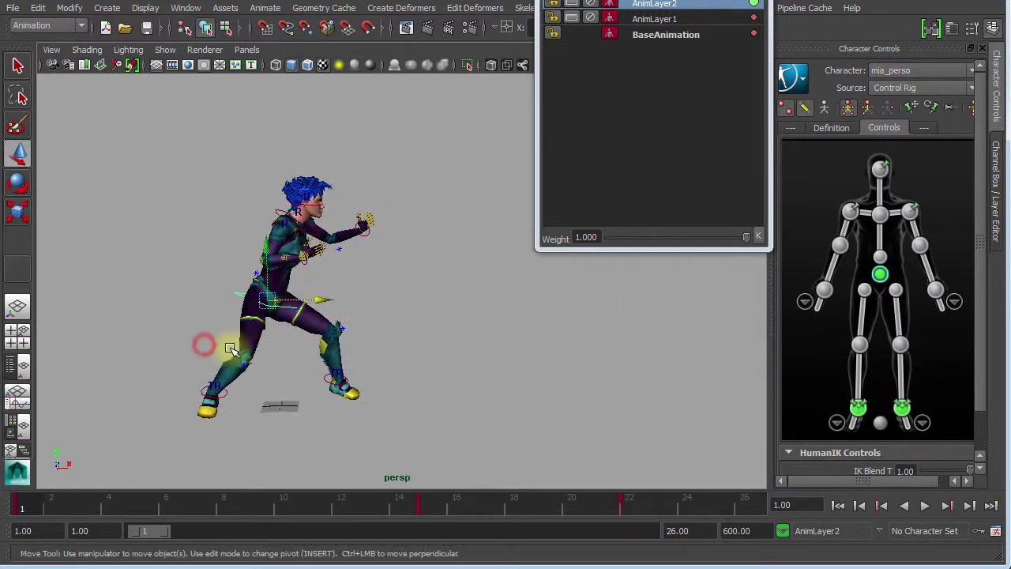
right_click_drag(272, 357, 399, 354, "alt")
Rotate the lower spine effector slightly again to tilt the torso back over the shifted hips at frame 1
left_click(880, 257)
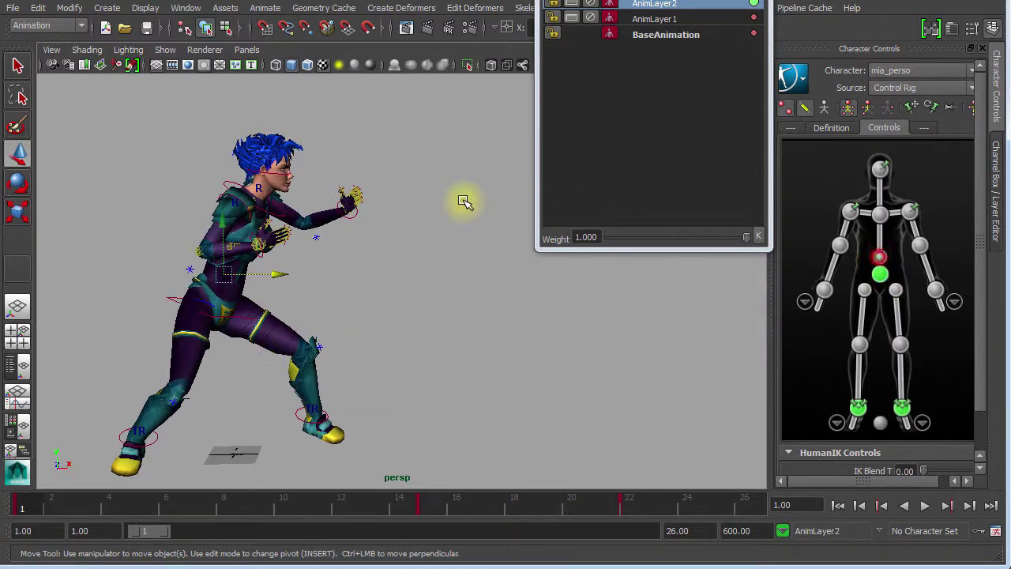
key("e")
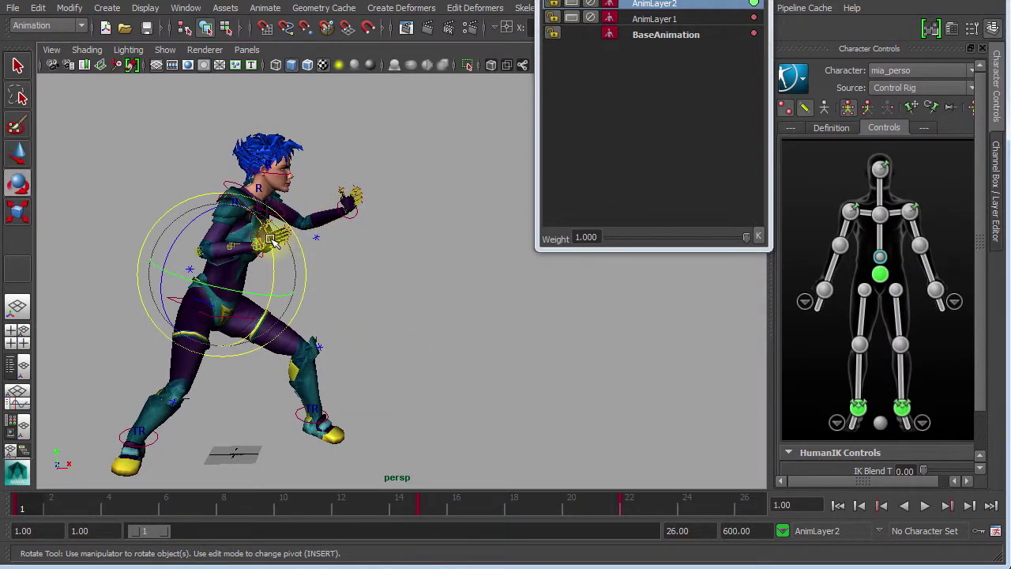
mouse_move(270, 242)
left_mouse_down()
mouse_move(256, 221)
mouse_move(269, 240)
left_mouse_up()
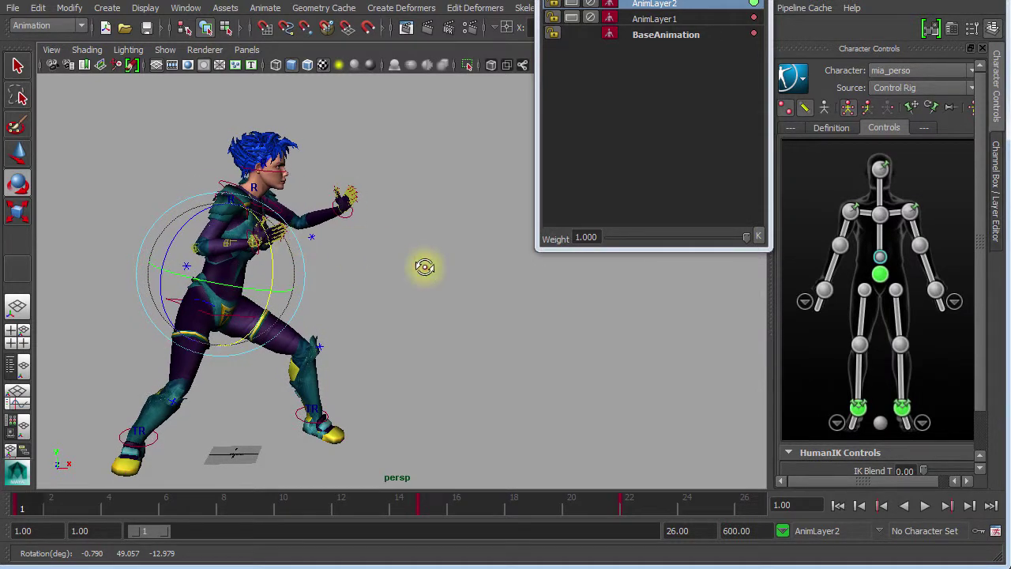
mouse_move(425, 268)
left_mouse_down("alt")
mouse_move(470, 271)
mouse_move(440, 255)
left_mouse_up("alt")
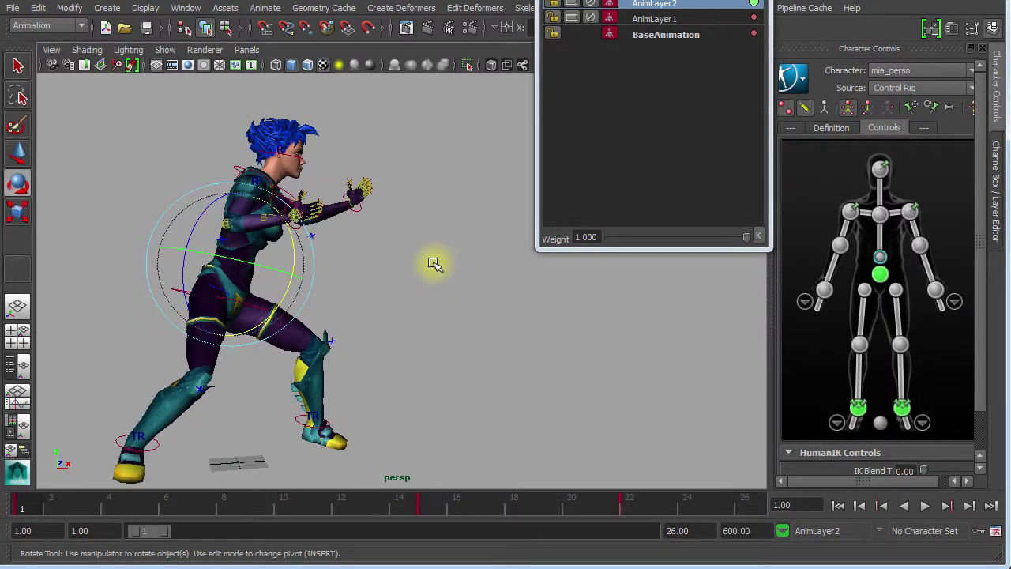
Play back the animation to review the revised guard pose, and return to frame 1
mouse_move(38, 507)
left_mouse_down()
mouse_move(401, 509)
mouse_move(580, 533)
mouse_move(24, 512)
left_mouse_up()
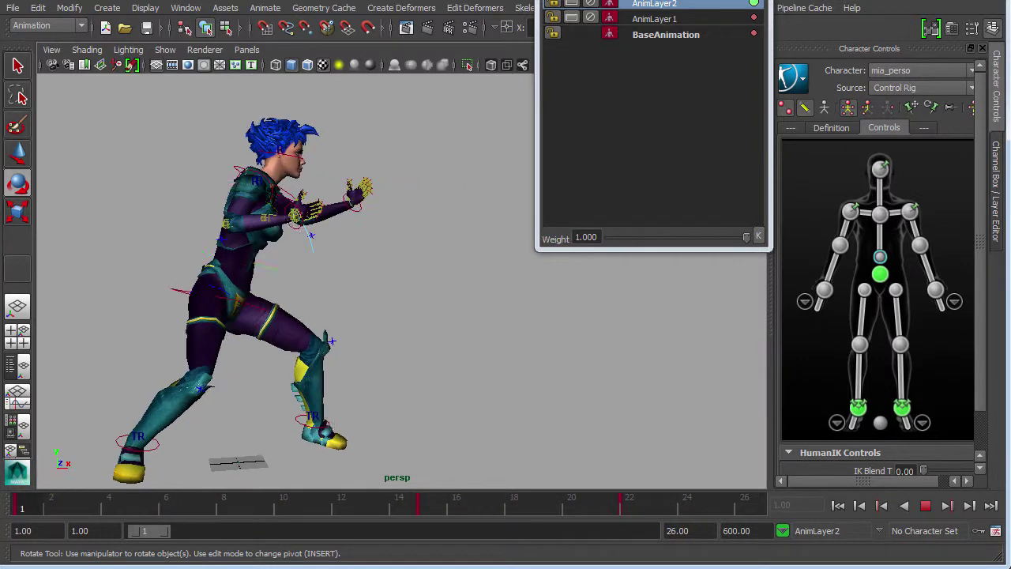
right_click_drag(437, 379, 242, 361, "alt")
left_click_drag(312, 357, 255, 363, "alt")
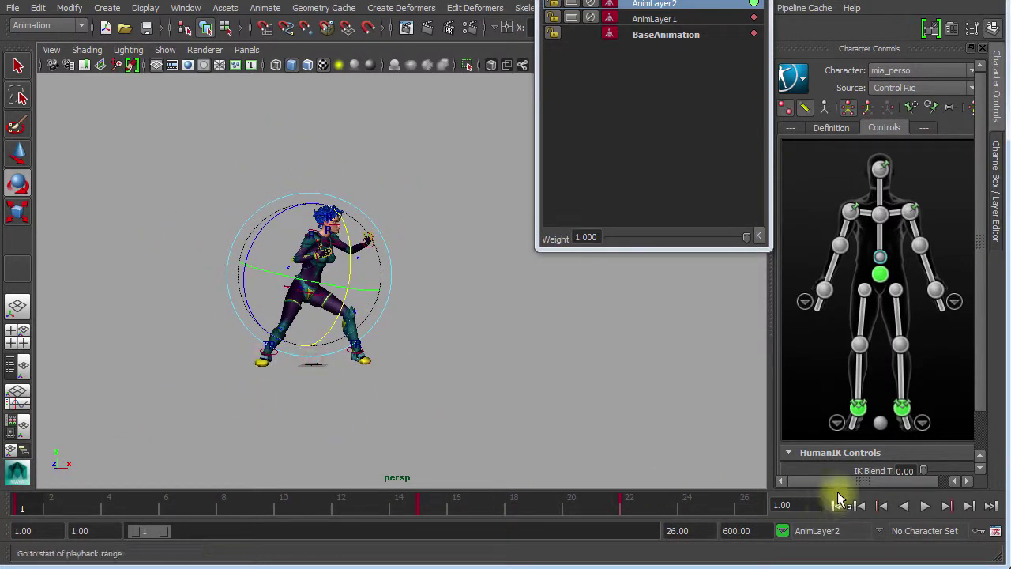
left_click(925, 505)
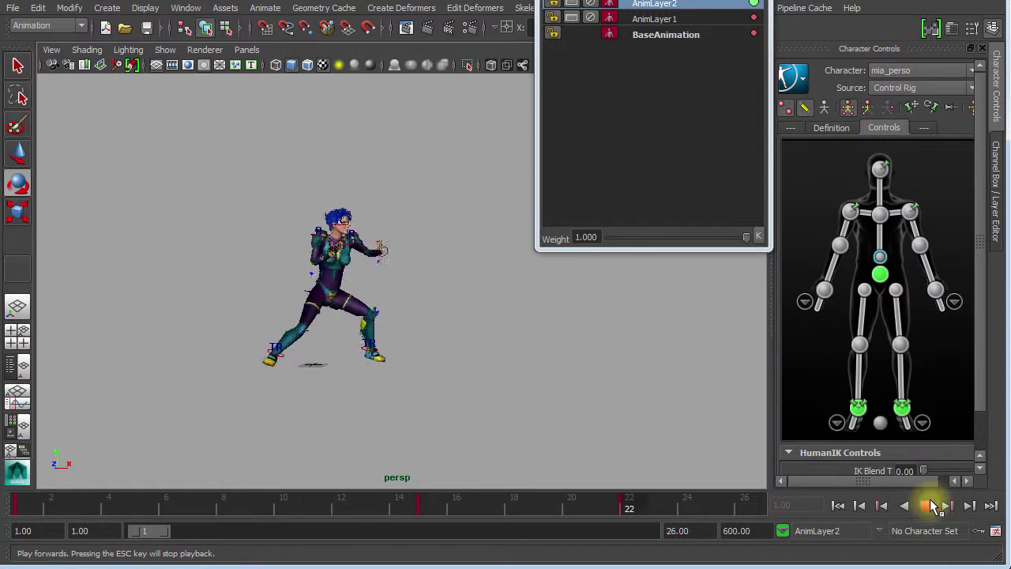
left_click(931, 506)
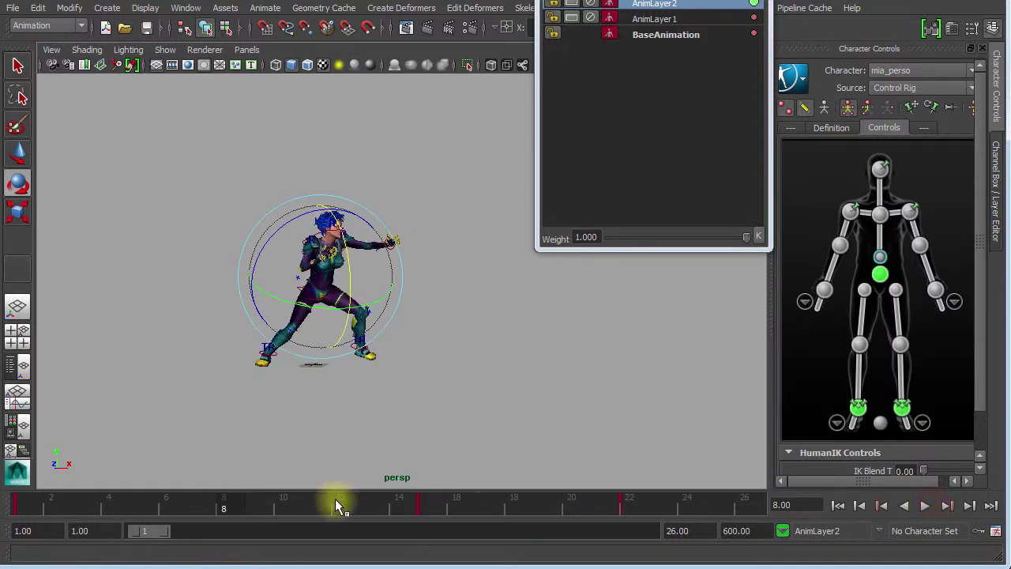
left_click_drag(335, 505, 17, 509)
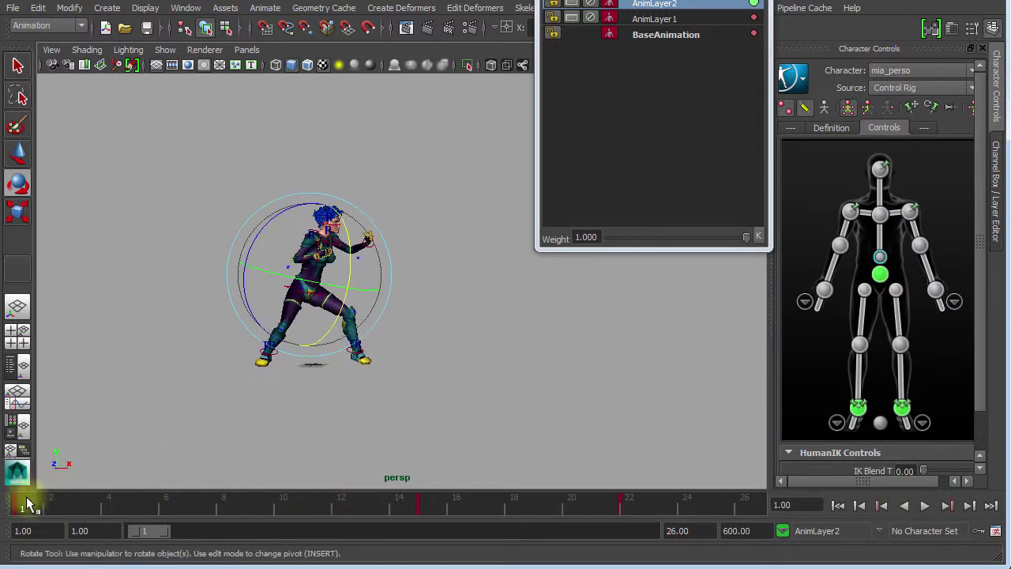
key("alt+v")
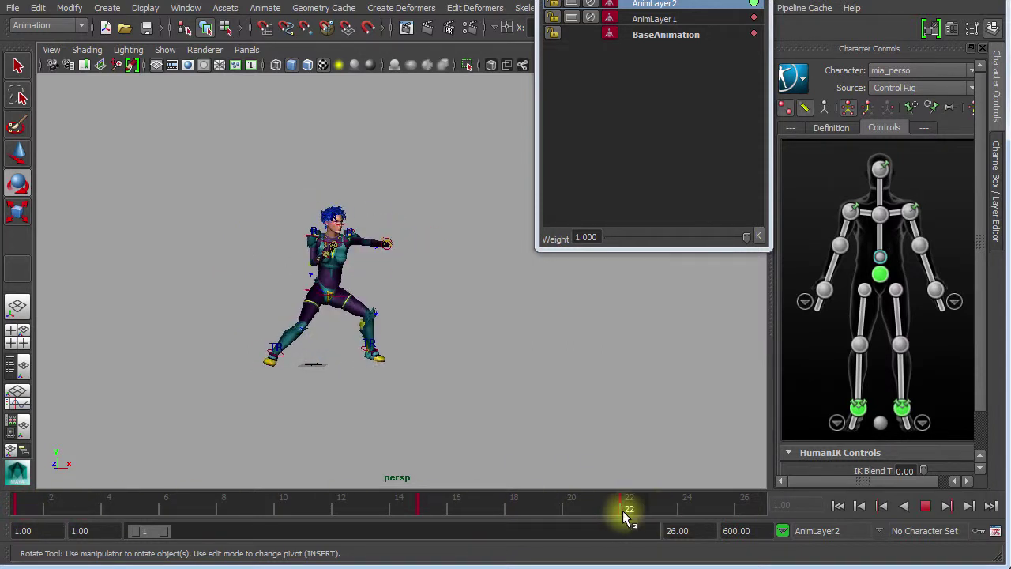
left_click(22, 512)
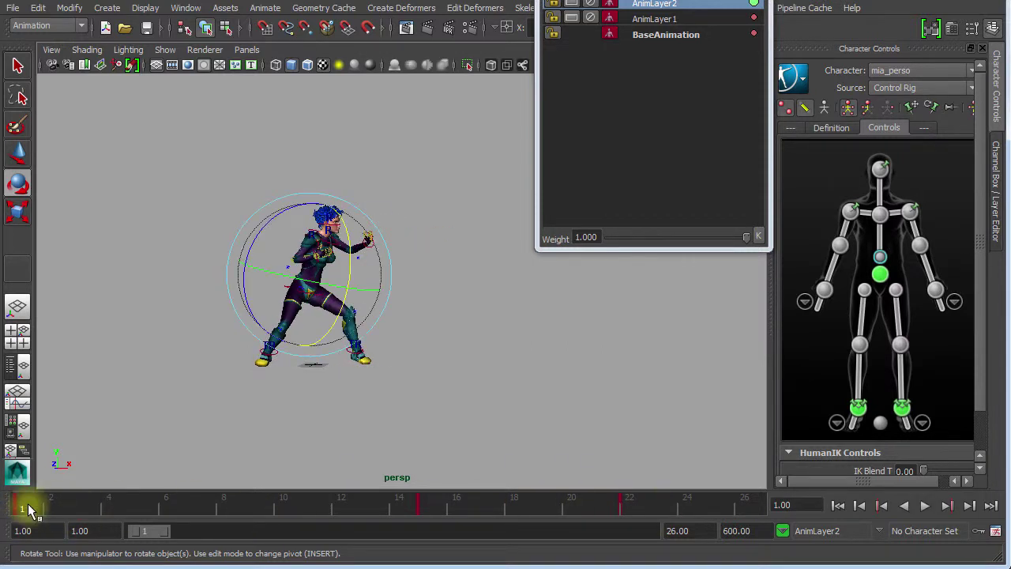
Copy the full-body pose from frame 1 to frame 22 and key it there with the hips effector selected
left_click(882, 276)
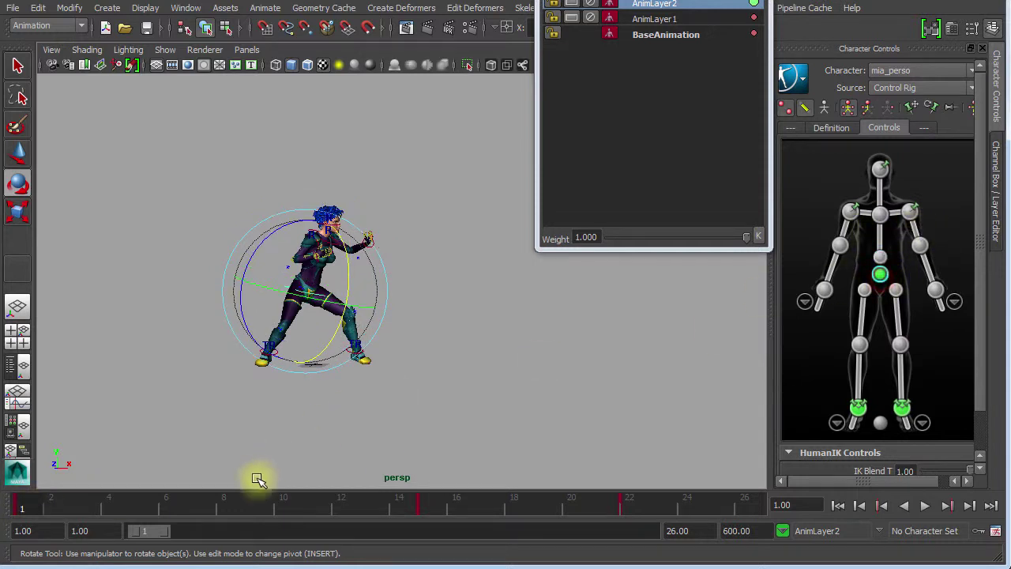
left_click_drag(27, 508, 233, 506)
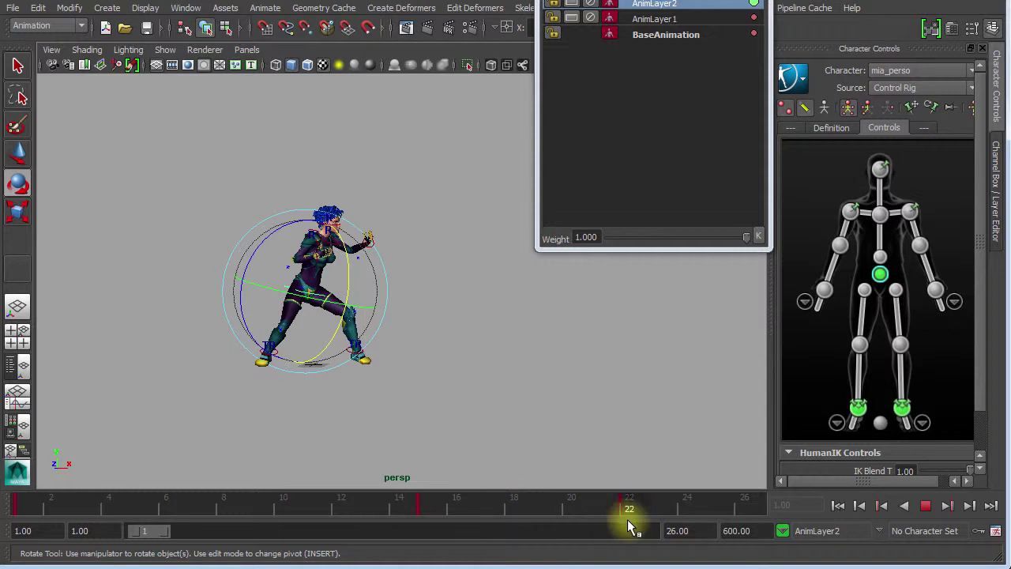
left_click_drag(629, 525, 630, 524)
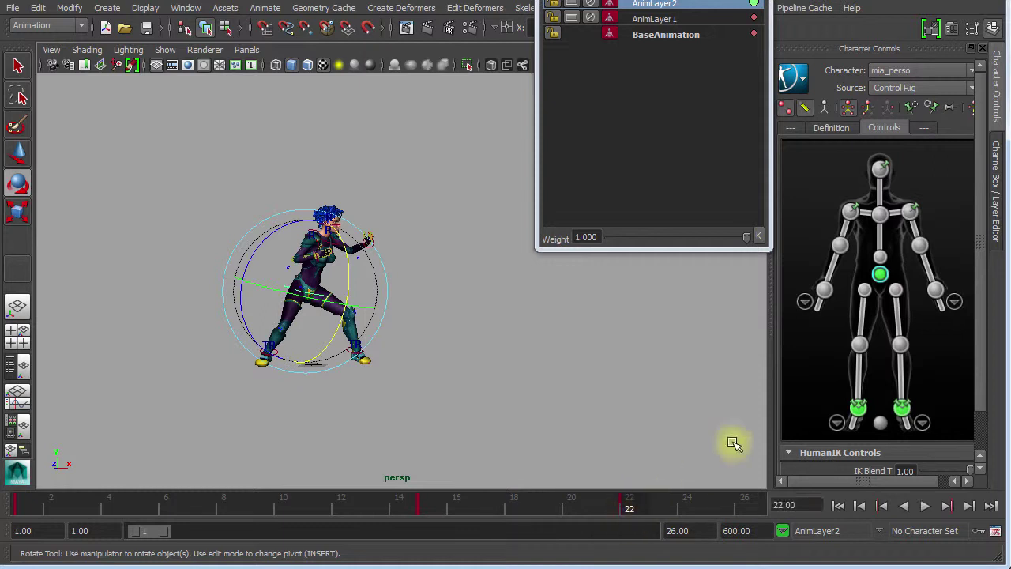
left_click(850, 108)
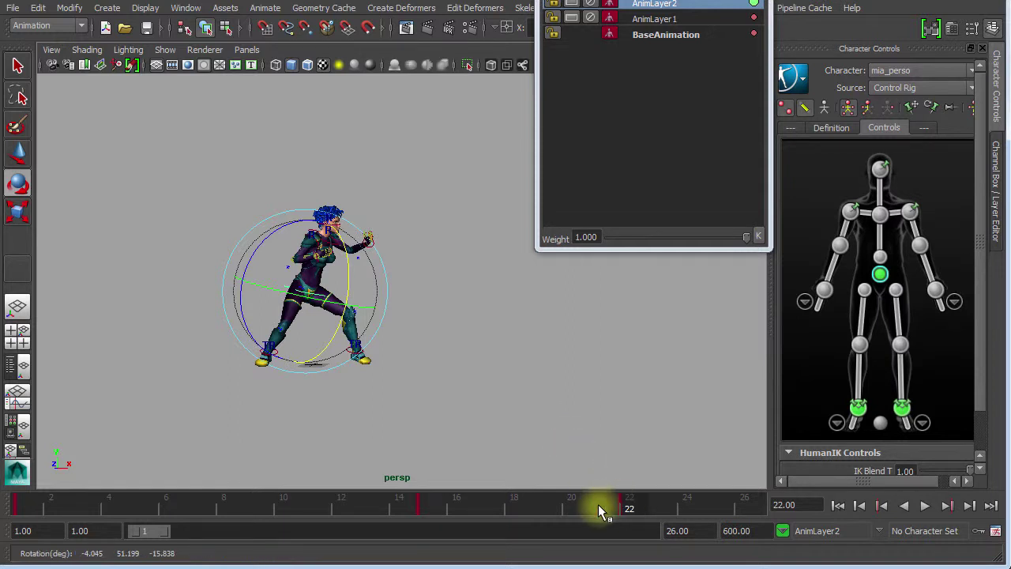
Step between the keys at frames 15 and 22 and play back to check the copied end pose
key("comma")
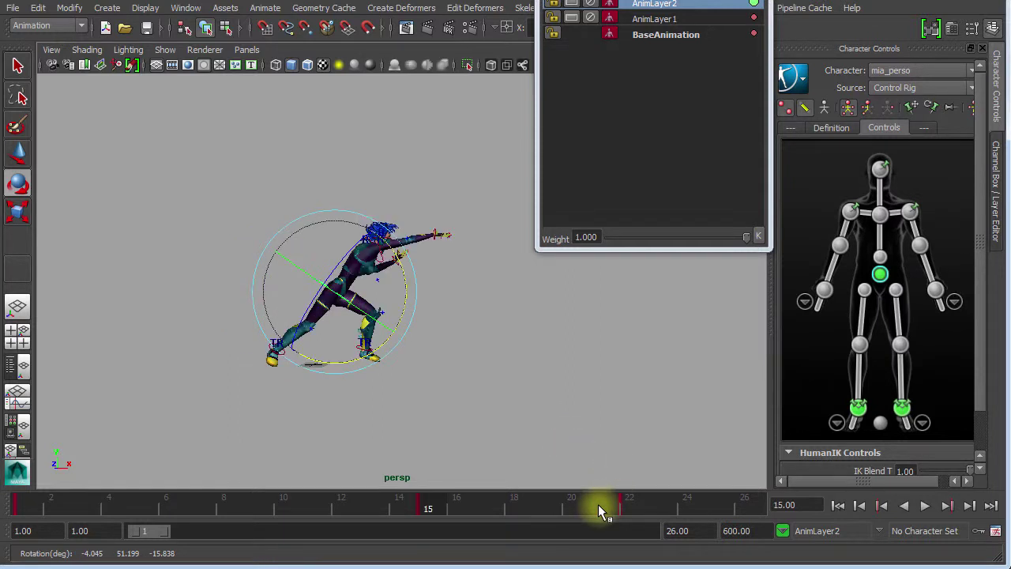
key("period")
key("alt+v")
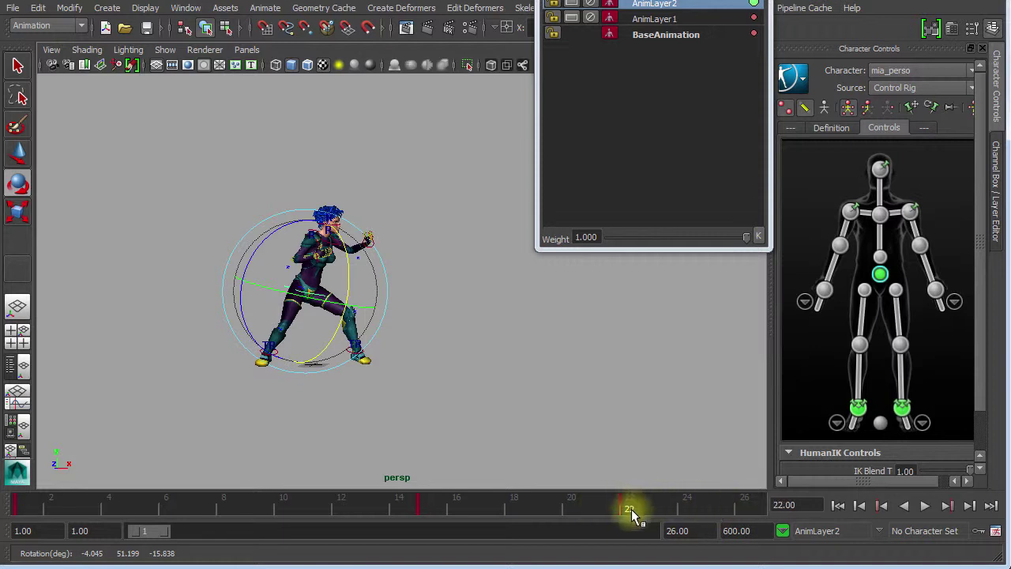
key("period")
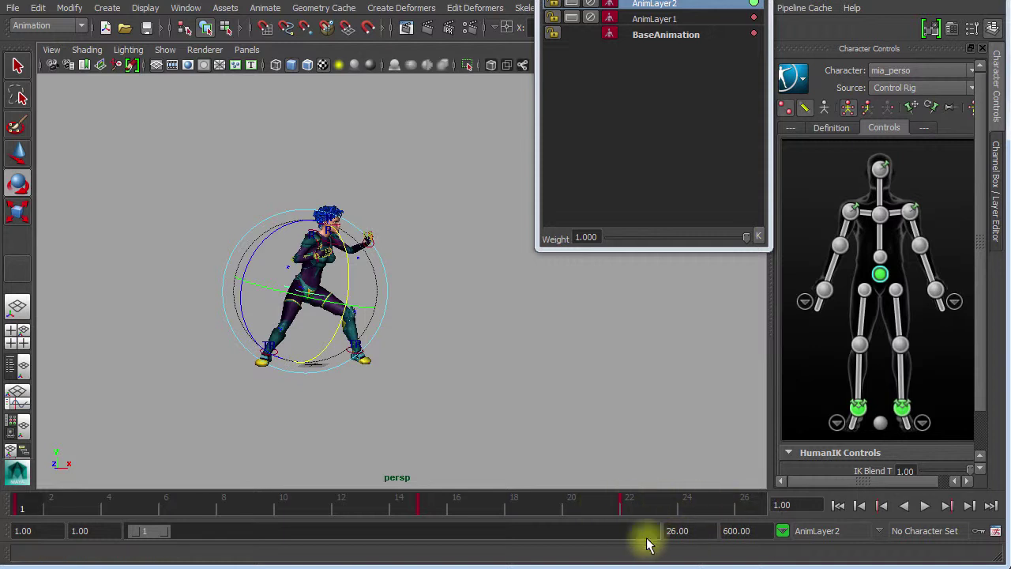
Set the animation end time to 22 and the playback end time to 21
double_click(754, 531)
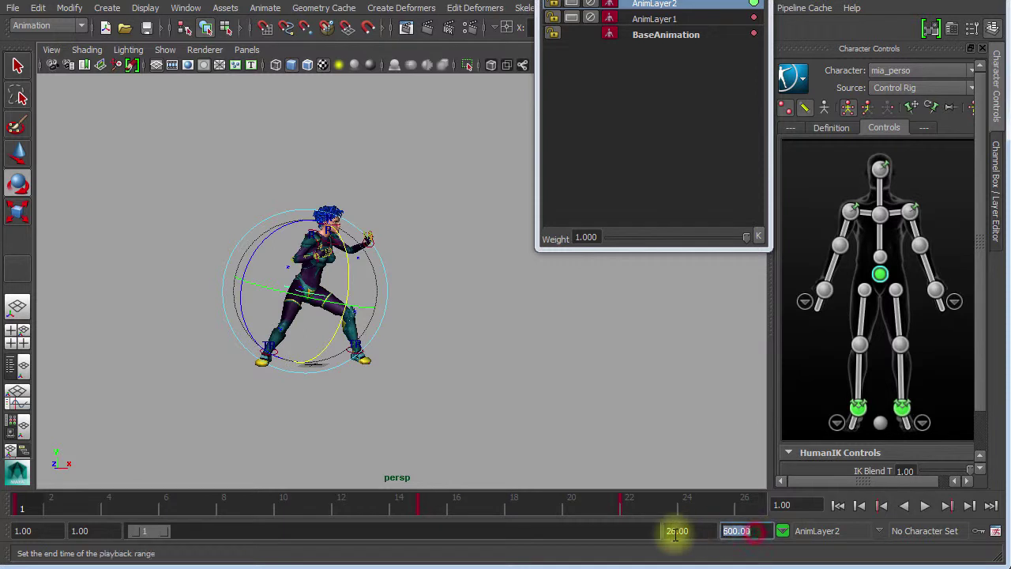
type("22")
key("Return")
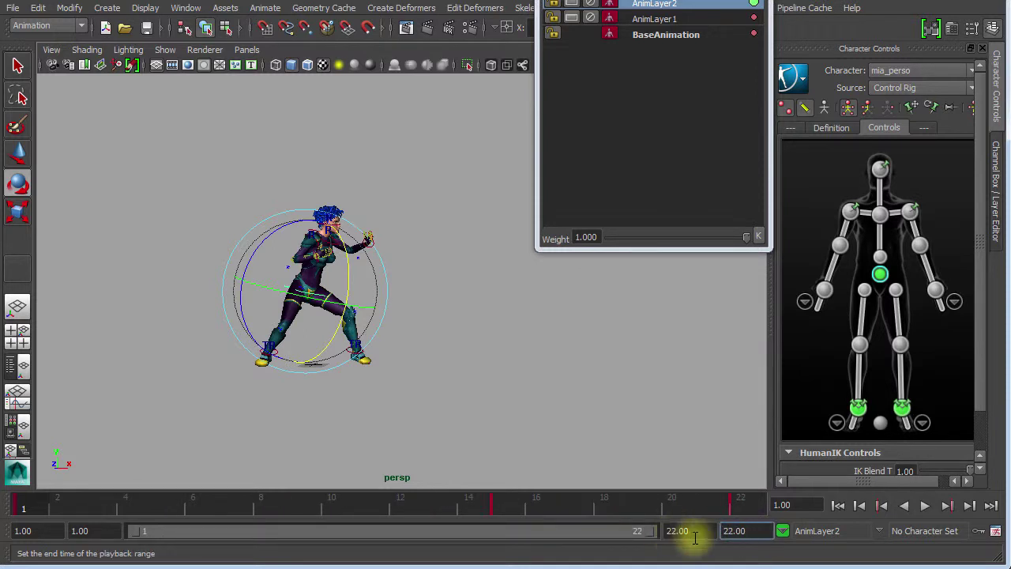
left_click_drag(701, 532, 545, 536)
type("21")
key("Return")
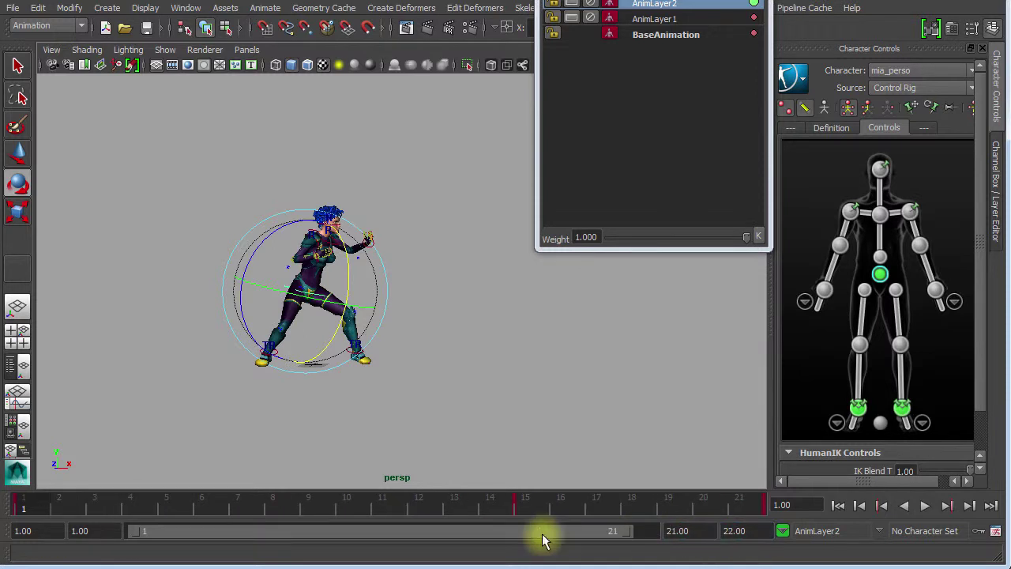
Deselect the rig controls and play the shortened loop to check how the end flows into the start
left_click(466, 343)
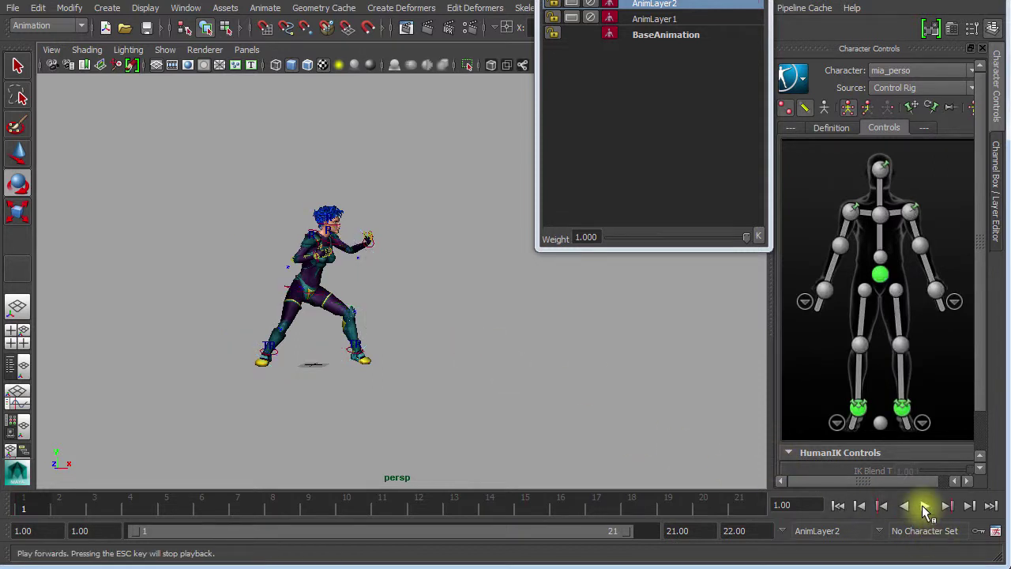
left_click(923, 505)
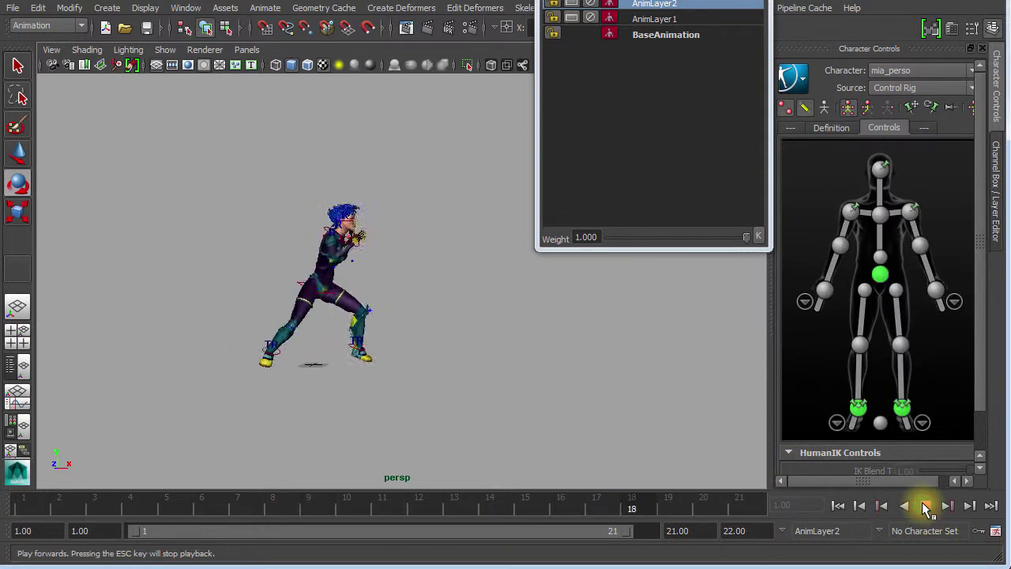
left_click(924, 506)
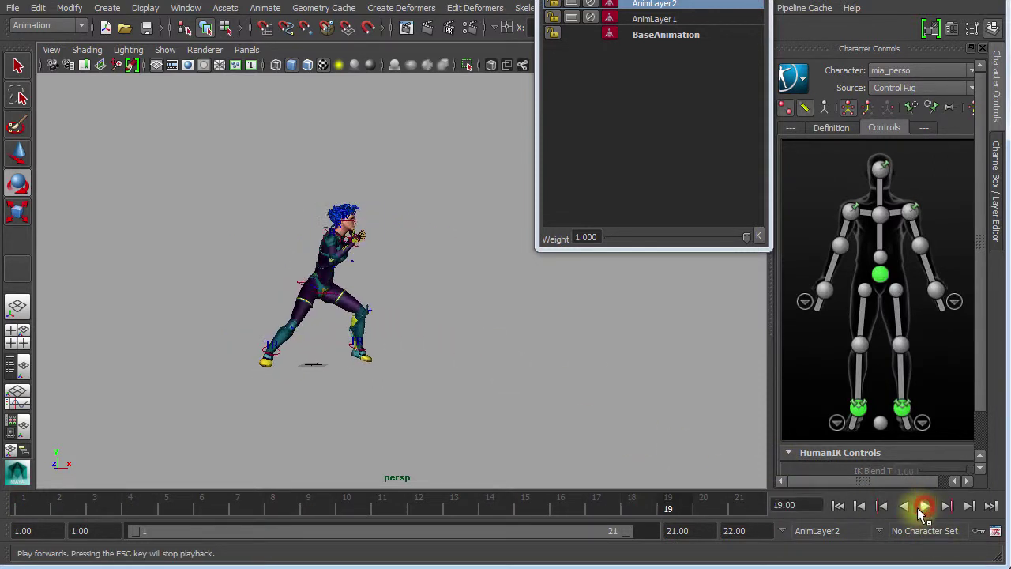
Examine the character's pose up close at frames 1 and 2
right_click_drag(226, 402, 469, 387, "alt")
middle_click_drag(433, 384, 546, 348, "alt")
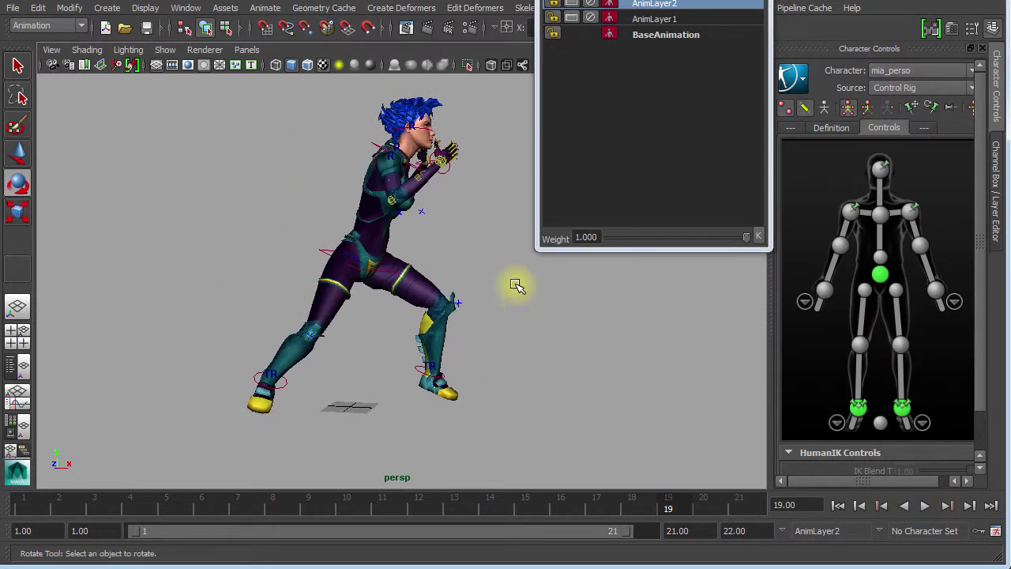
left_click_drag(127, 514, 2, 505)
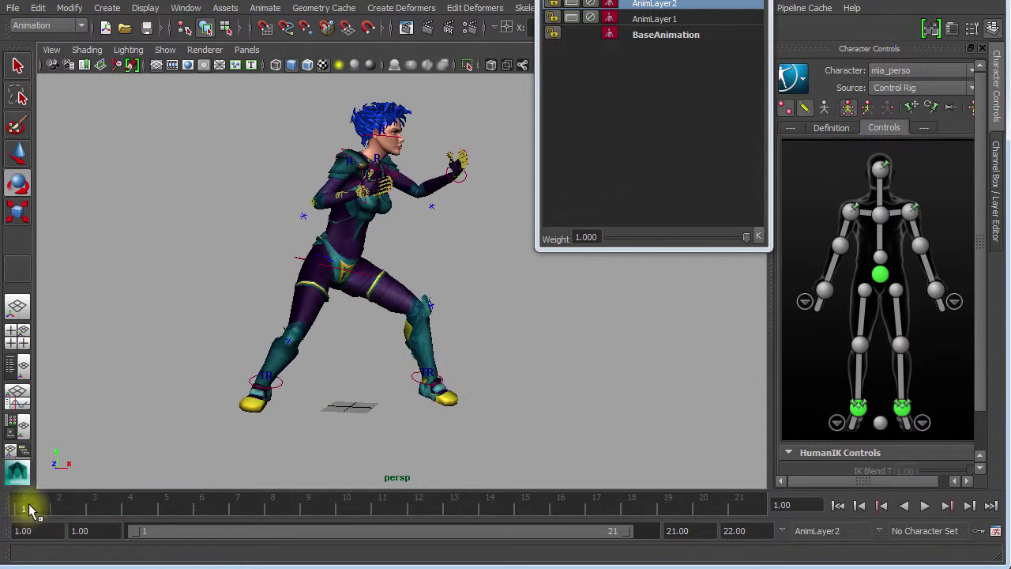
key("s")
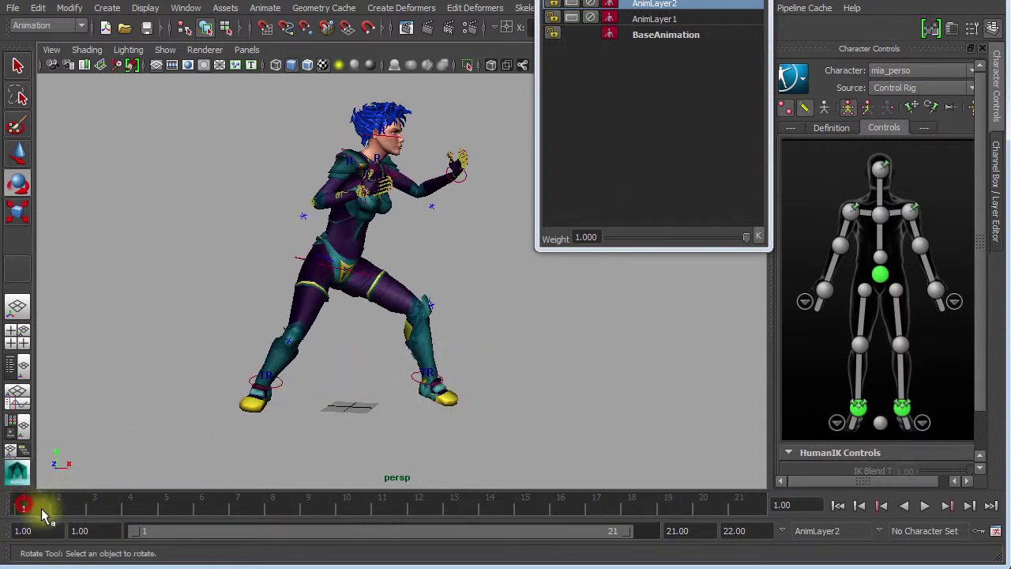
mouse_move(44, 515)
left_mouse_down()
mouse_move(162, 522)
mouse_move(33, 512)
mouse_move(71, 520)
mouse_move(121, 511)
mouse_move(58, 514)
left_mouse_up()
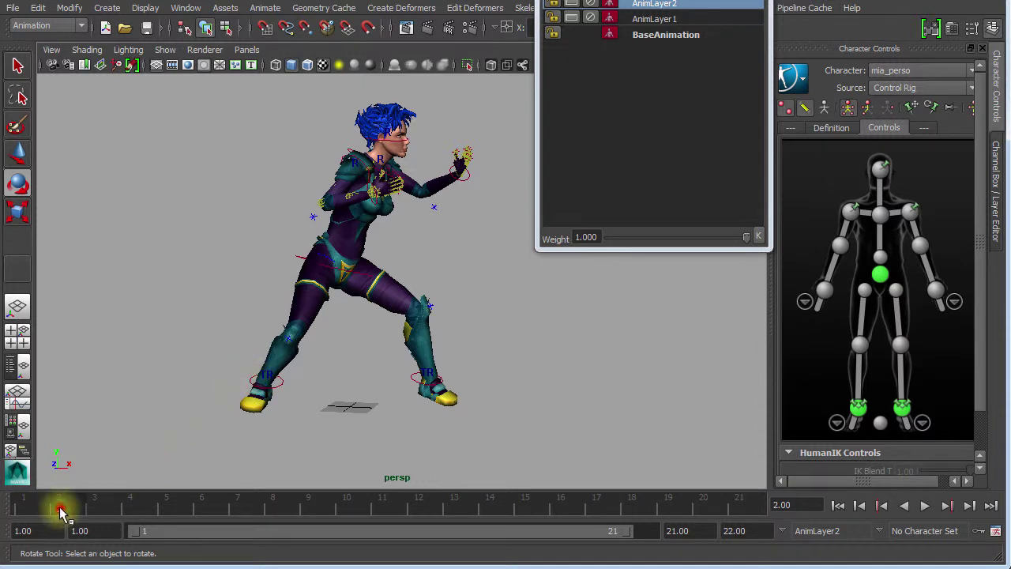
mouse_move(60, 513)
left_mouse_down()
mouse_move(8, 515)
mouse_move(74, 517)
left_mouse_up()
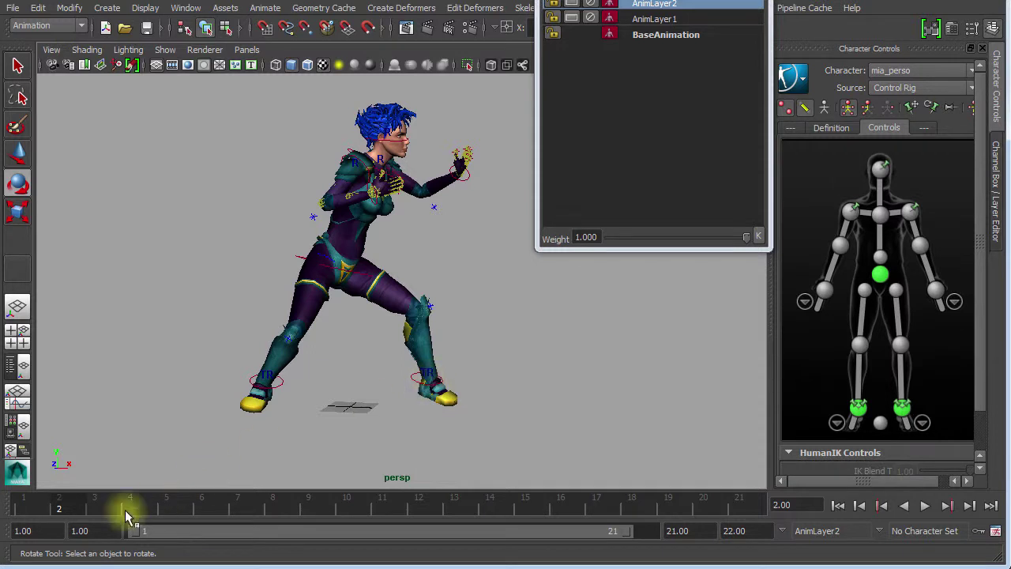
Scrub from frame 2 to frame 16 and extend the playback end time to 22
left_click_drag(77, 509, 219, 514)
left_click(427, 386)
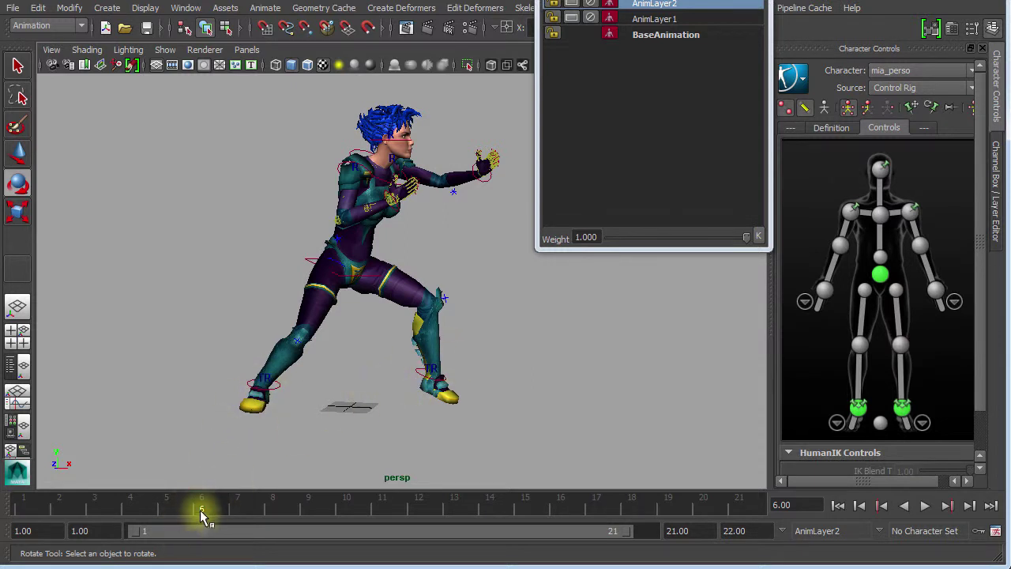
left_click_drag(209, 504, 419, 511)
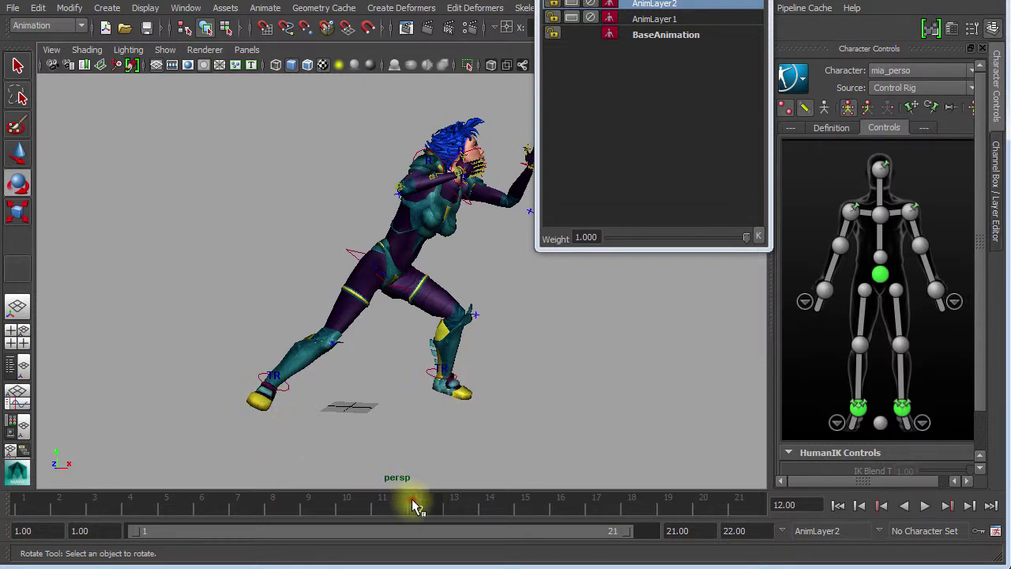
left_click_drag(441, 510, 570, 517)
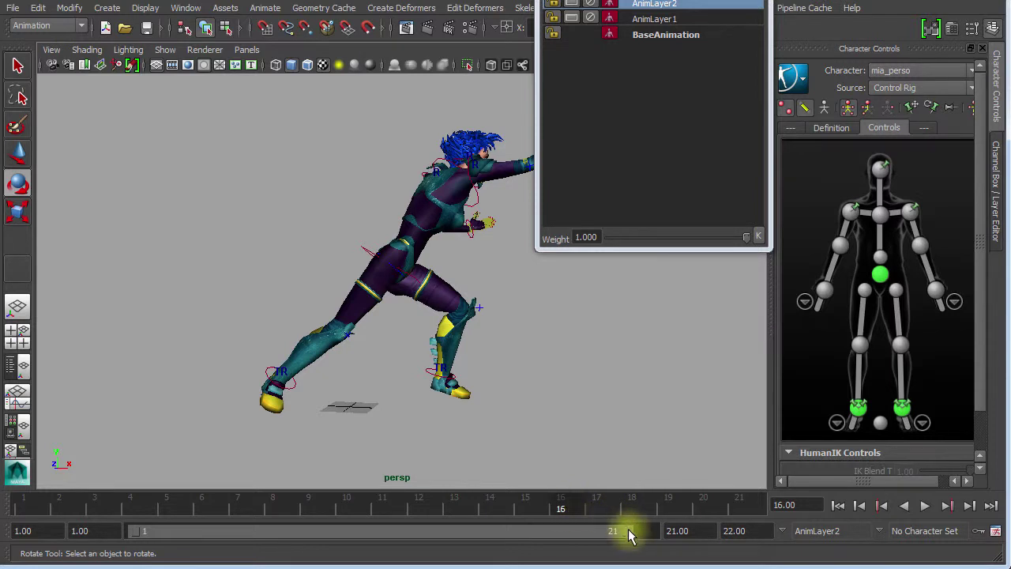
left_click_drag(635, 529, 653, 531)
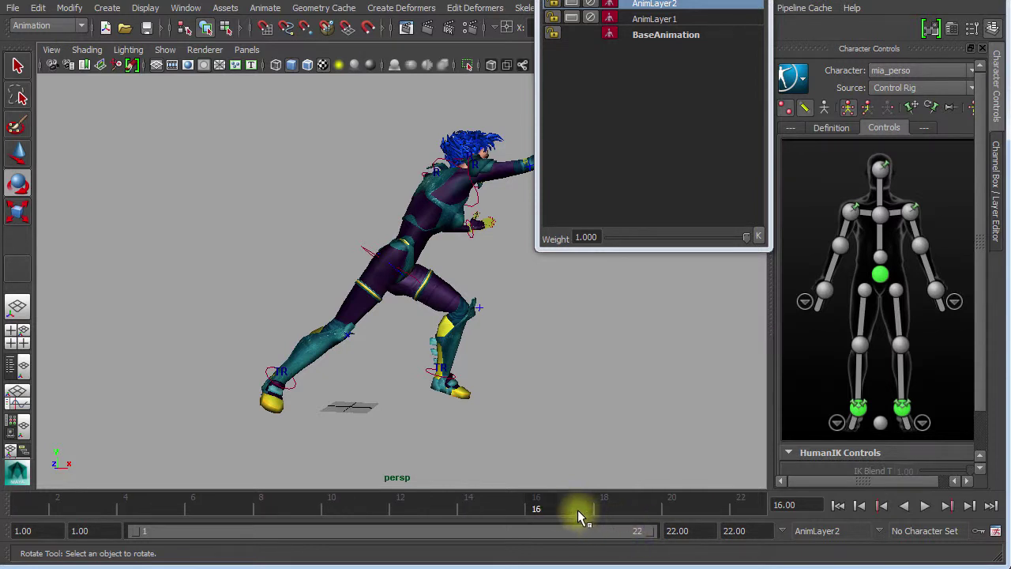
Play and scrub through the 22-frame loop to check the lunge and the transition from the last frame to the first
key("alt+v")
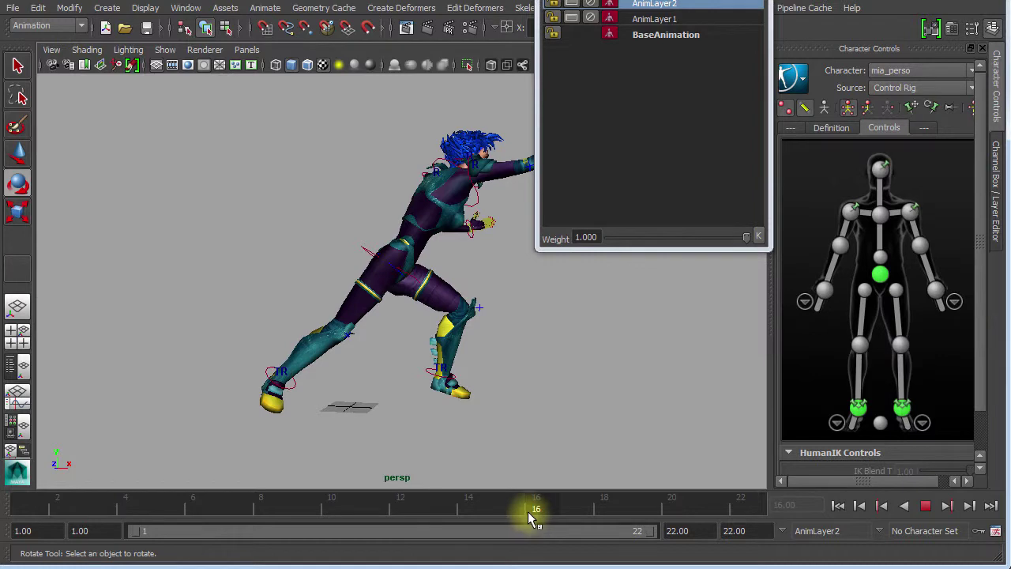
mouse_move(528, 511)
left_mouse_down()
mouse_move(305, 509)
mouse_move(571, 523)
mouse_move(544, 521)
left_mouse_up()
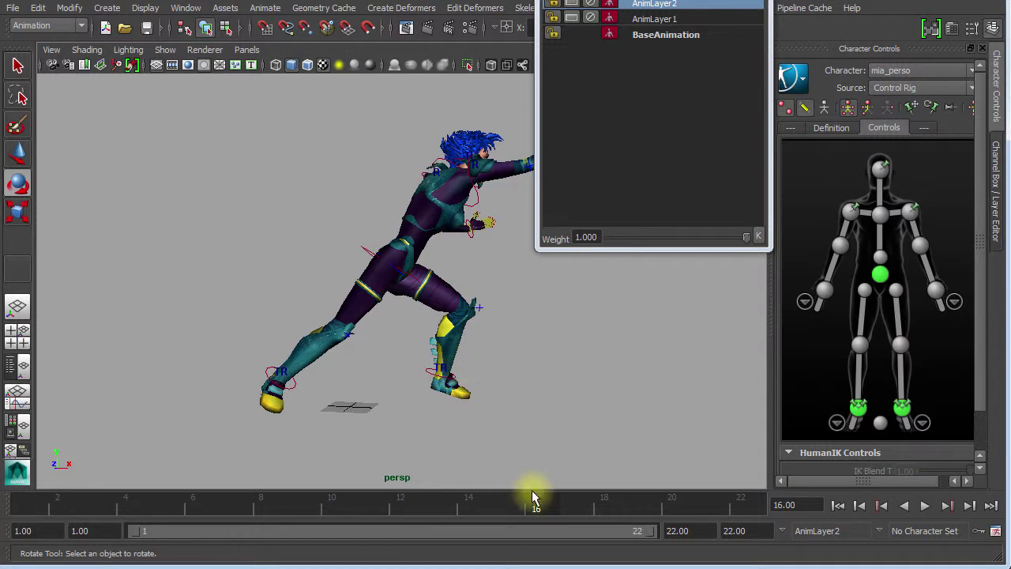
left_click_drag(542, 503, 605, 511)
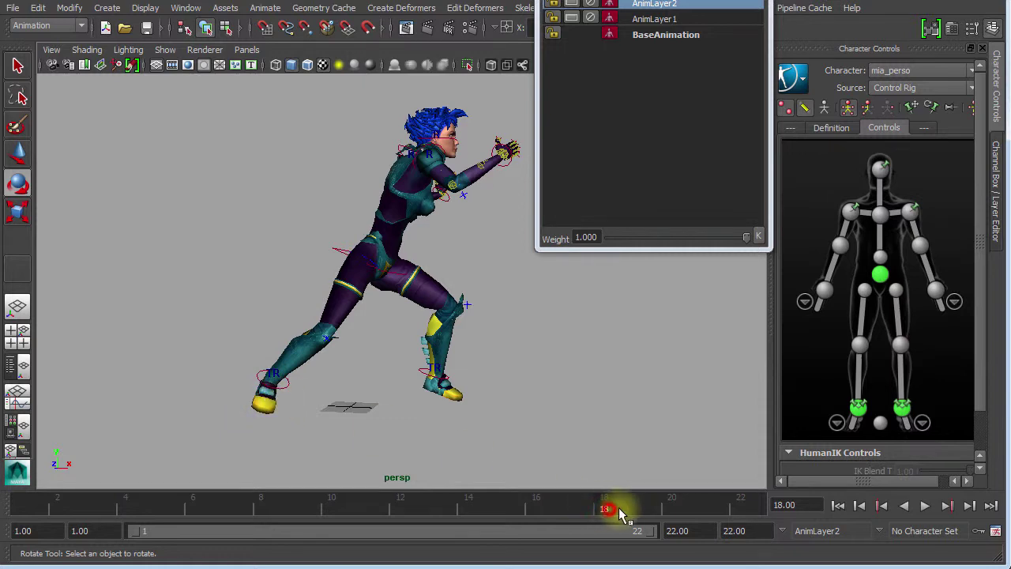
left_click_drag(620, 513, 638, 528)
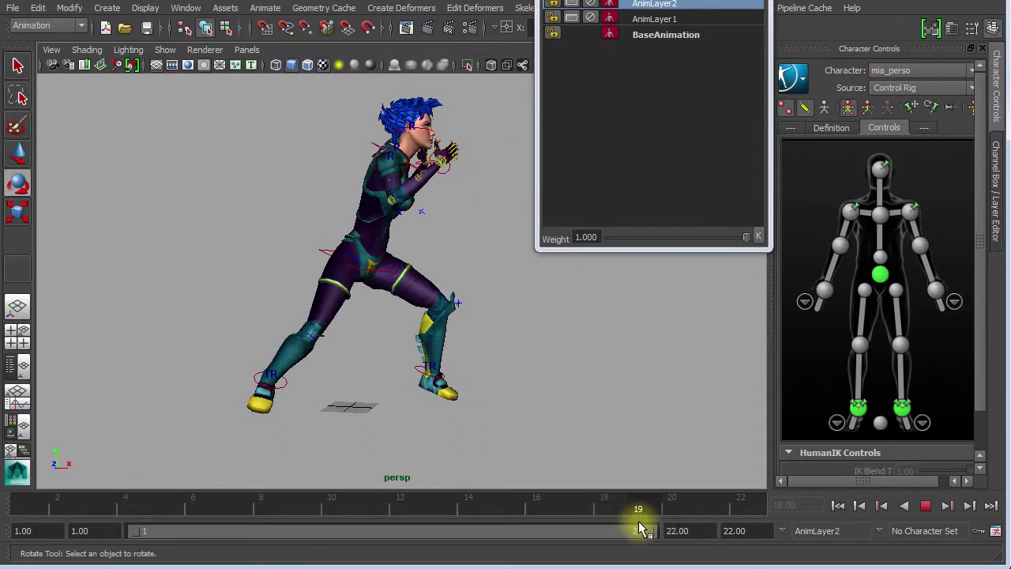
left_click(437, 383)
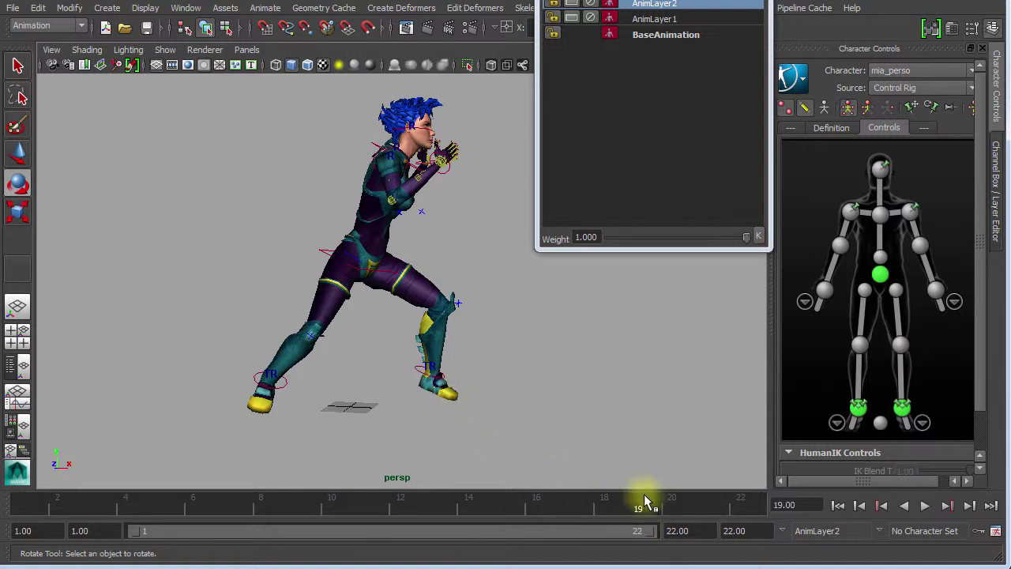
left_click_drag(648, 504, 41, 519)
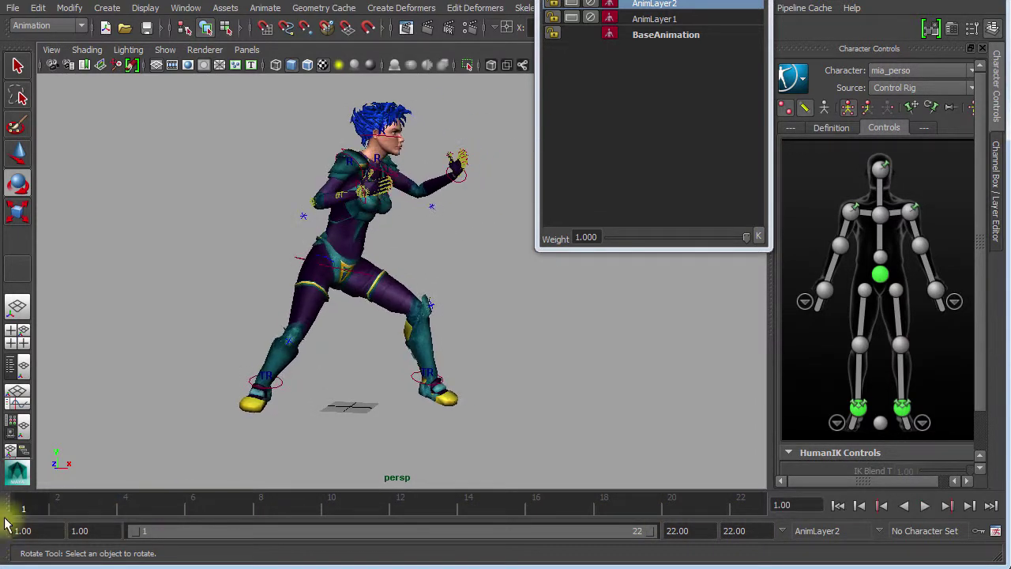
key("alt+v")
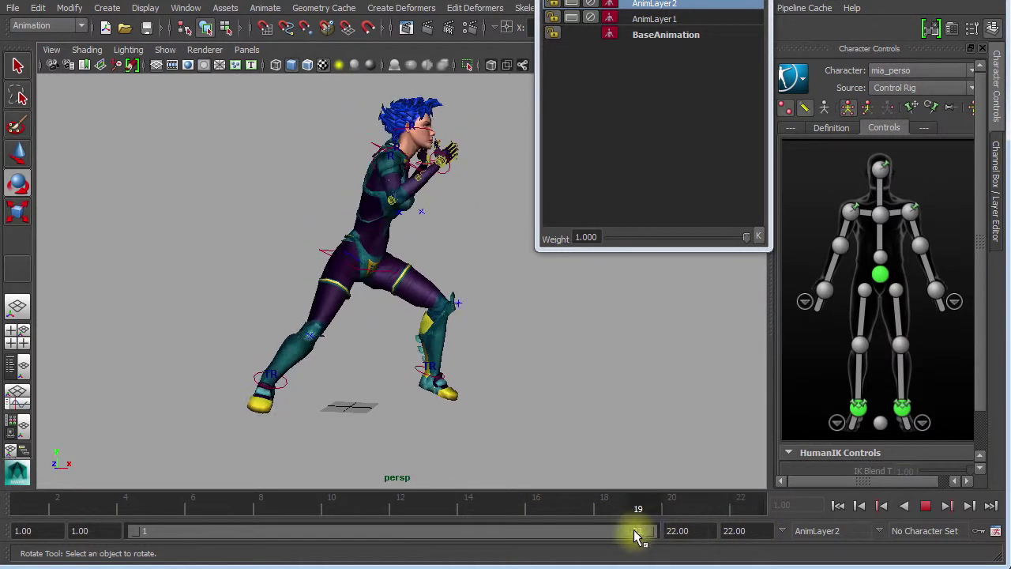
left_click(920, 508)
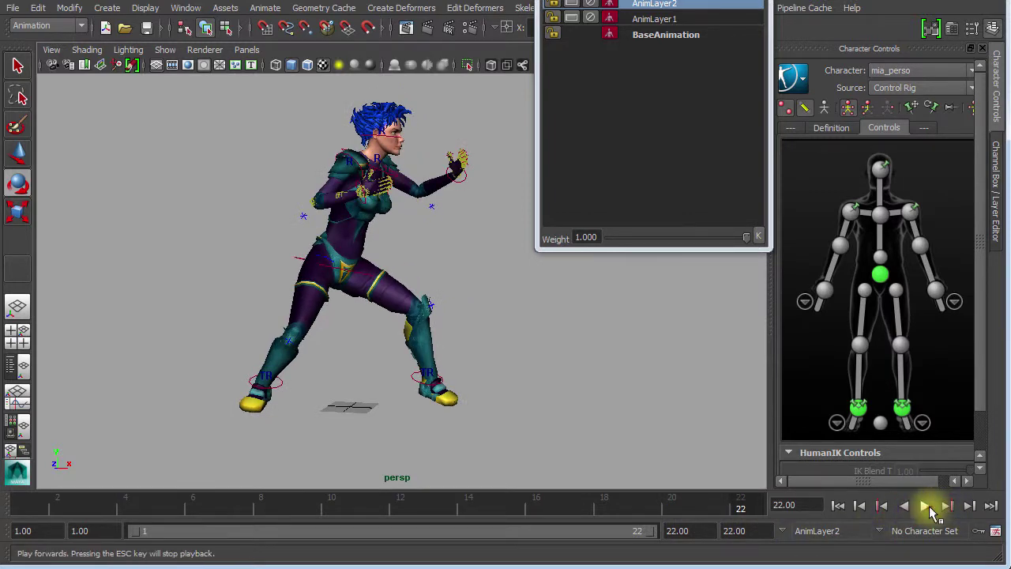
left_click(930, 507)
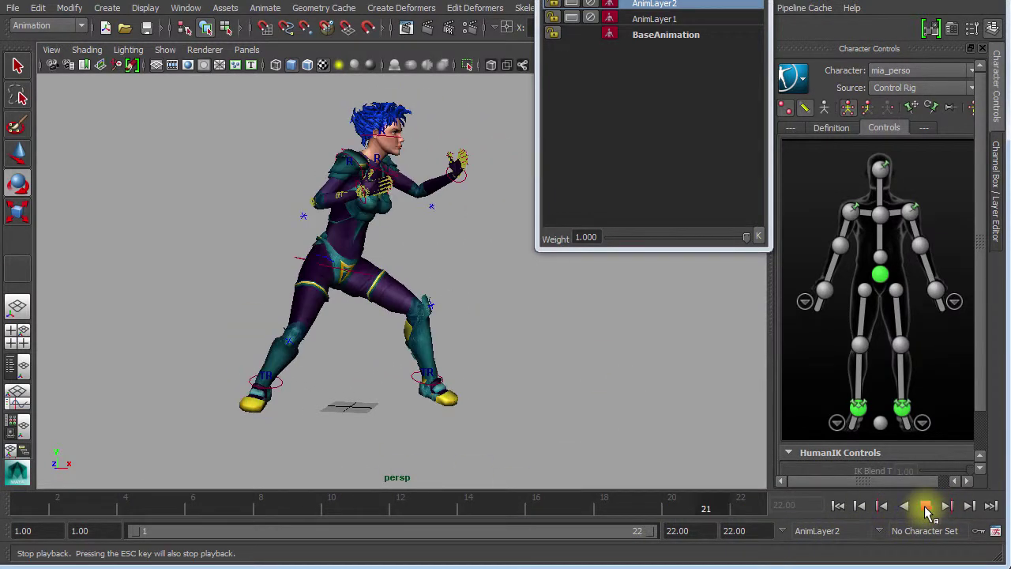
left_click(927, 508)
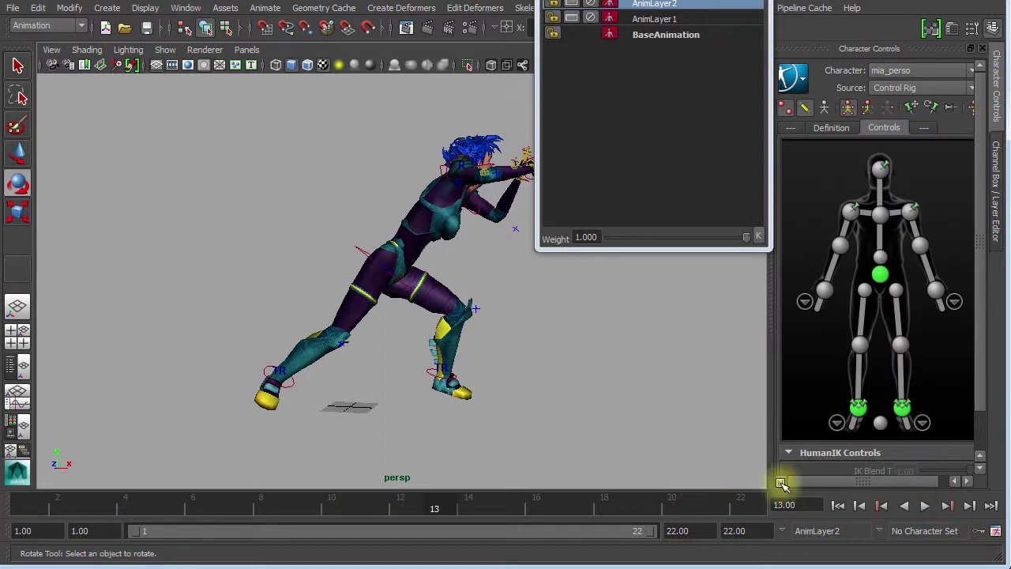
Move the Animation Layer Editor clear of the character and leave no animation layer selected
left_click_drag(593, 1, 250, 85)
right_click_drag(587, 327, 535, 328, "alt")
left_click_drag(536, 328, 640, 363, "alt")
left_click_drag(682, 513, 470, 506)
left_click(330, 177)
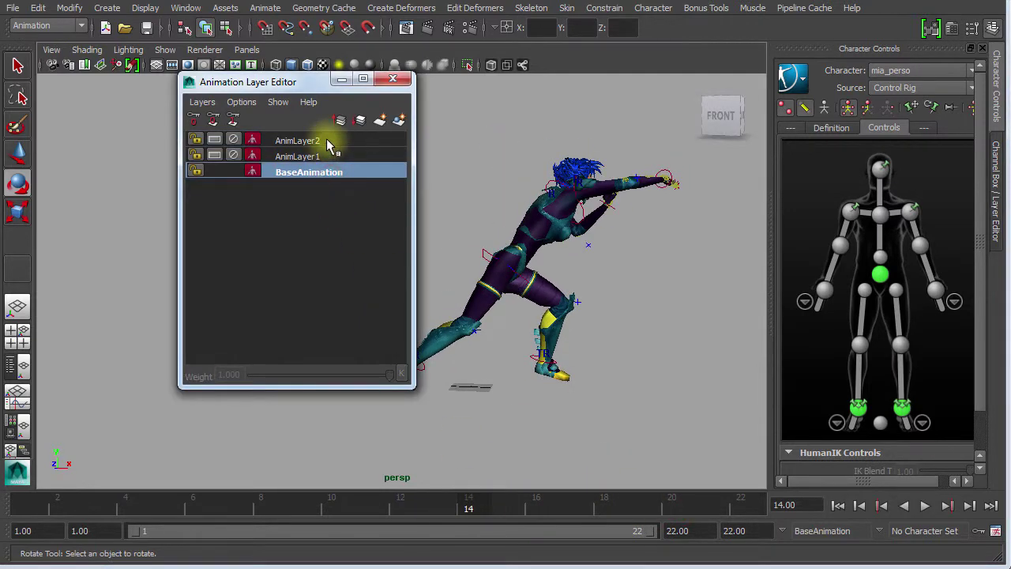
left_click(326, 140, "shift")
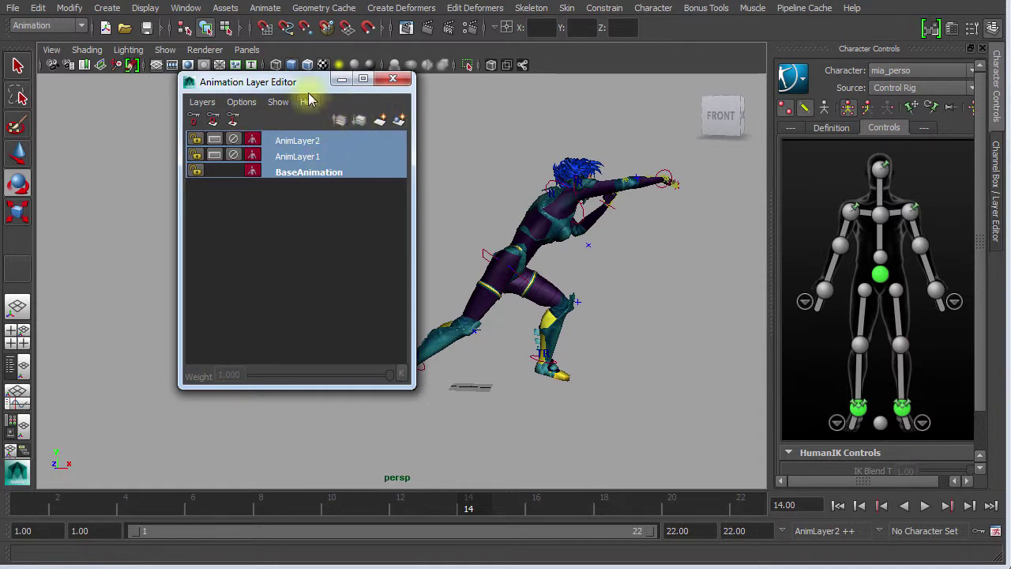
left_click_drag(291, 87, 239, 78)
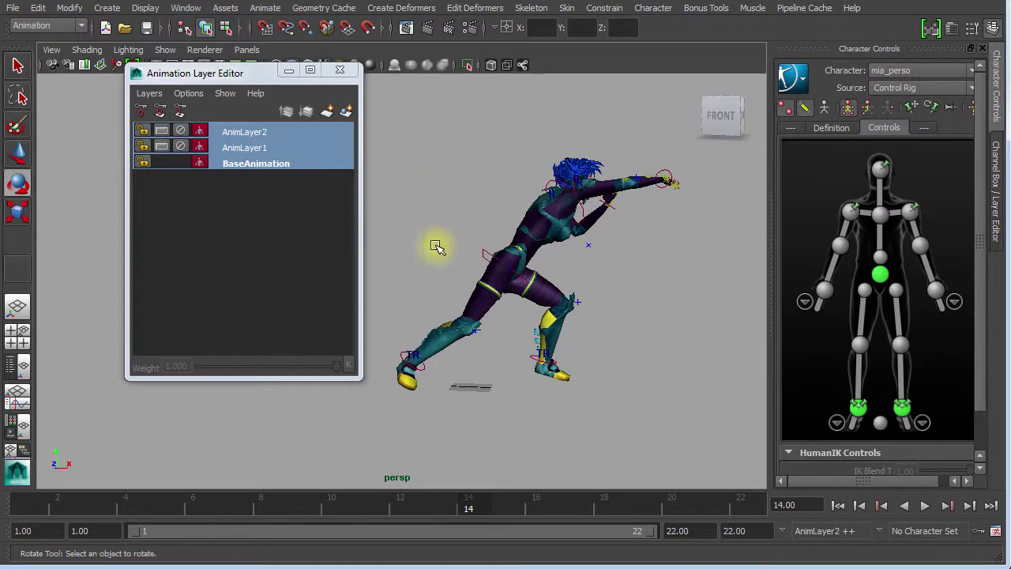
left_click(294, 248)
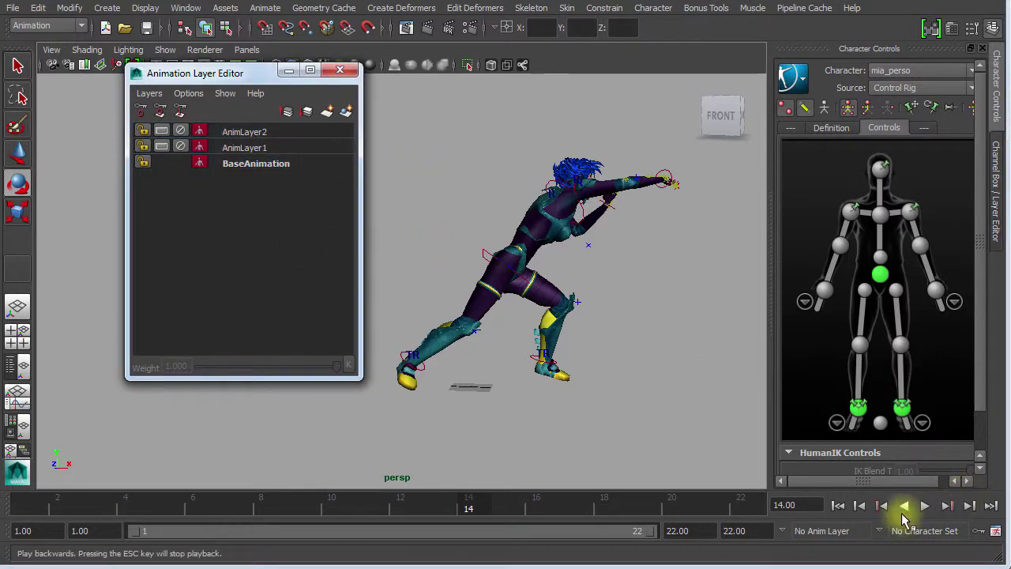
Hide the character's rig controls and play the loop with only the character mesh visible
left_click(921, 506)
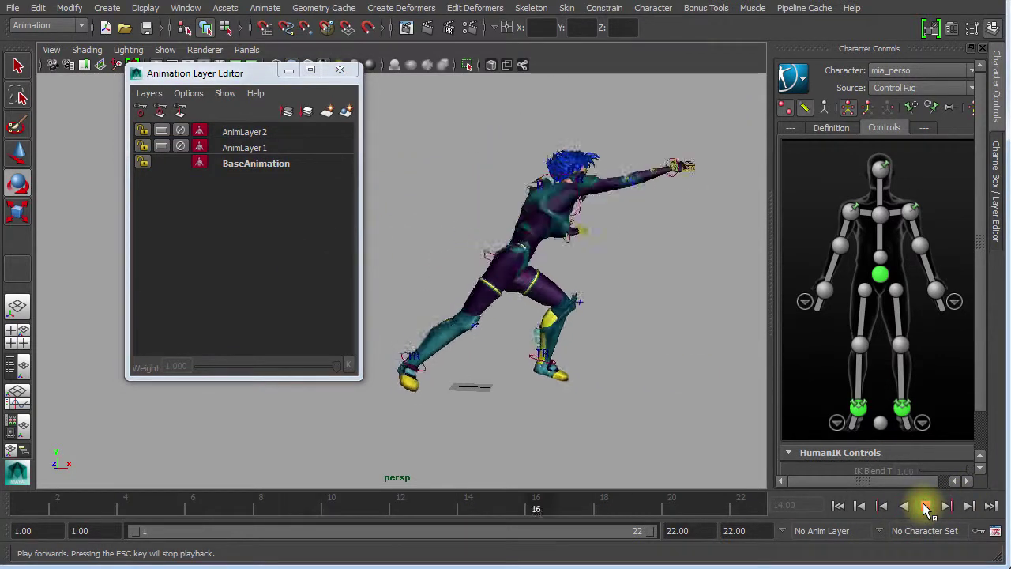
left_click(925, 505)
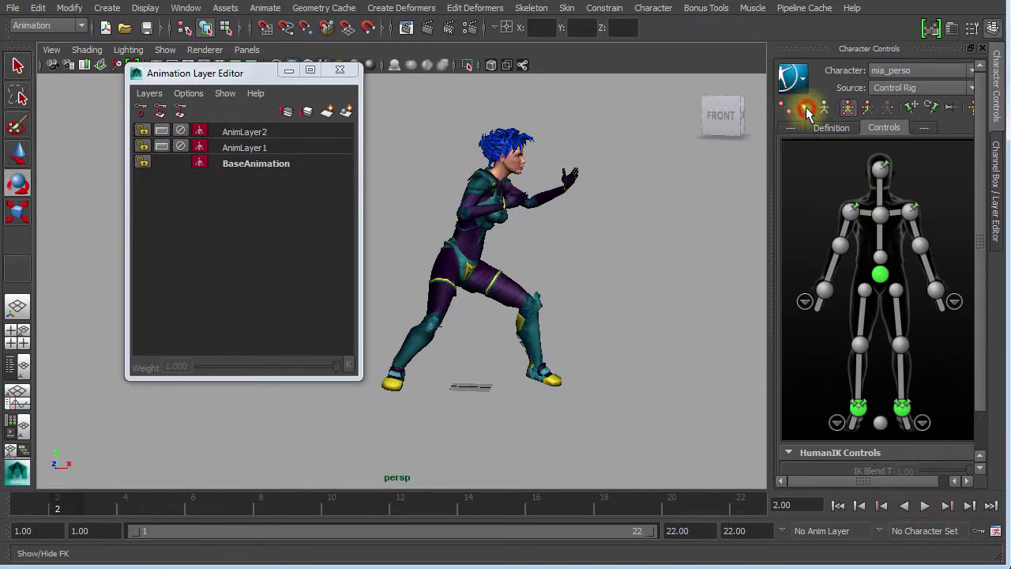
left_click(925, 506)
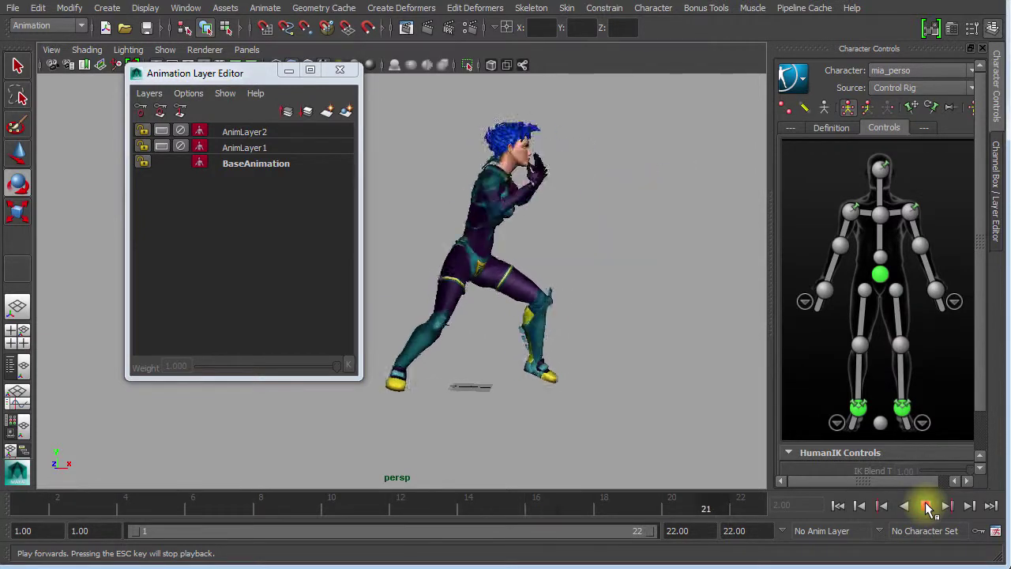
left_click(926, 506)
Try closing the left hand into a fist at frame 7 by rotating the four fingers about 37 degrees, plus the wrist and thumb
left_click(954, 304)
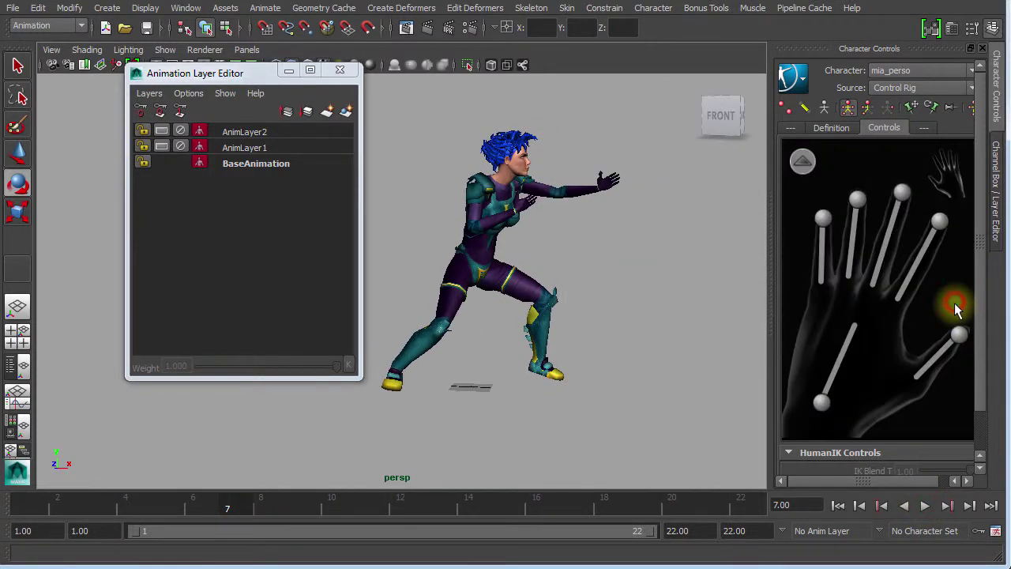
left_click_drag(941, 254, 944, 255)
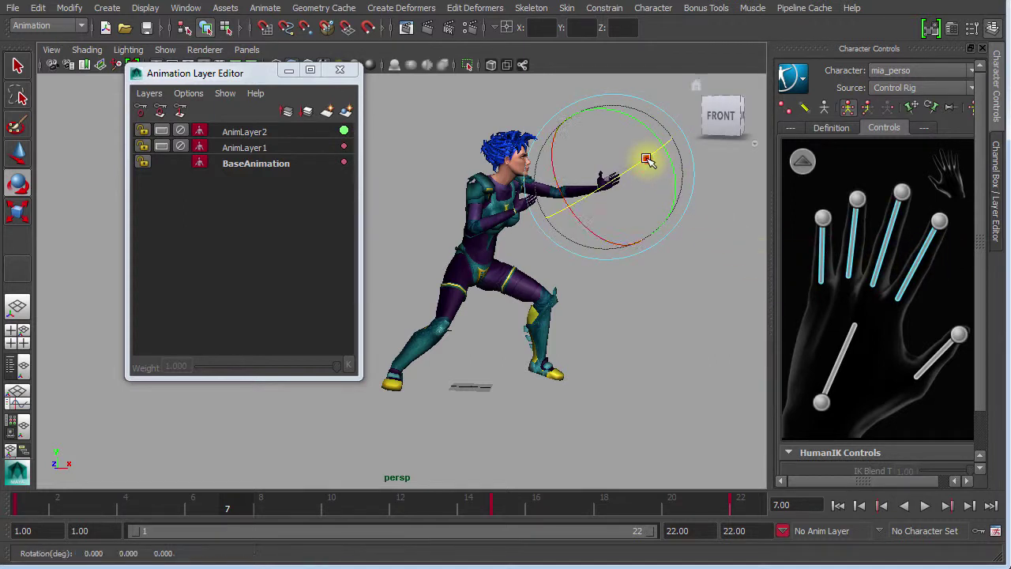
left_click_drag(646, 160, 604, 186)
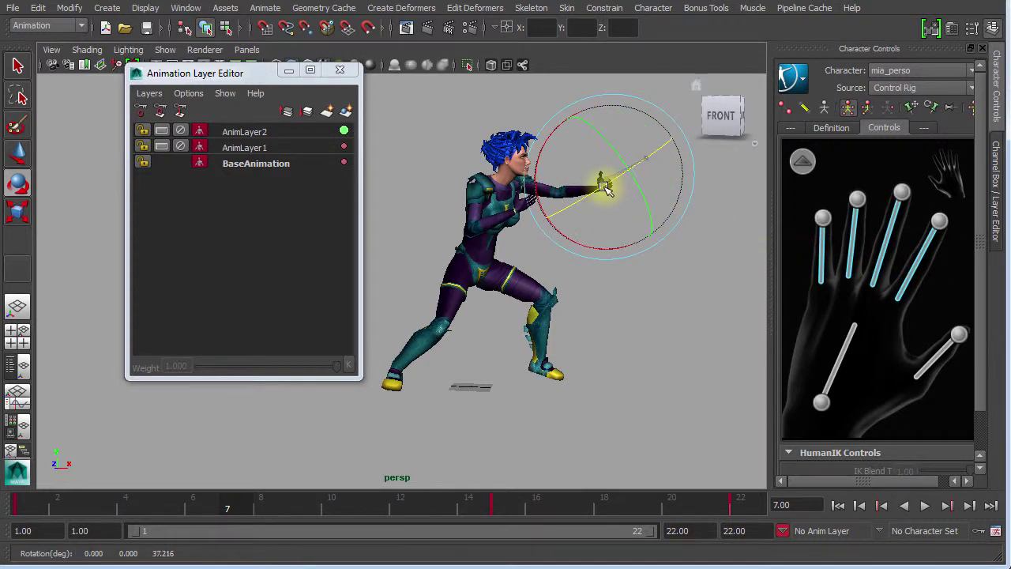
left_click(847, 349)
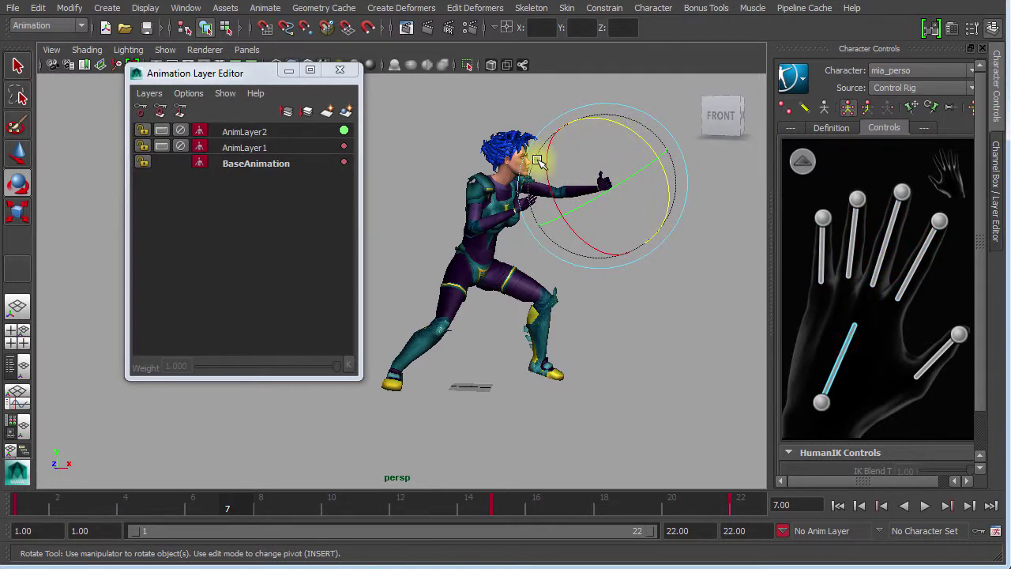
left_click_drag(524, 169, 556, 204)
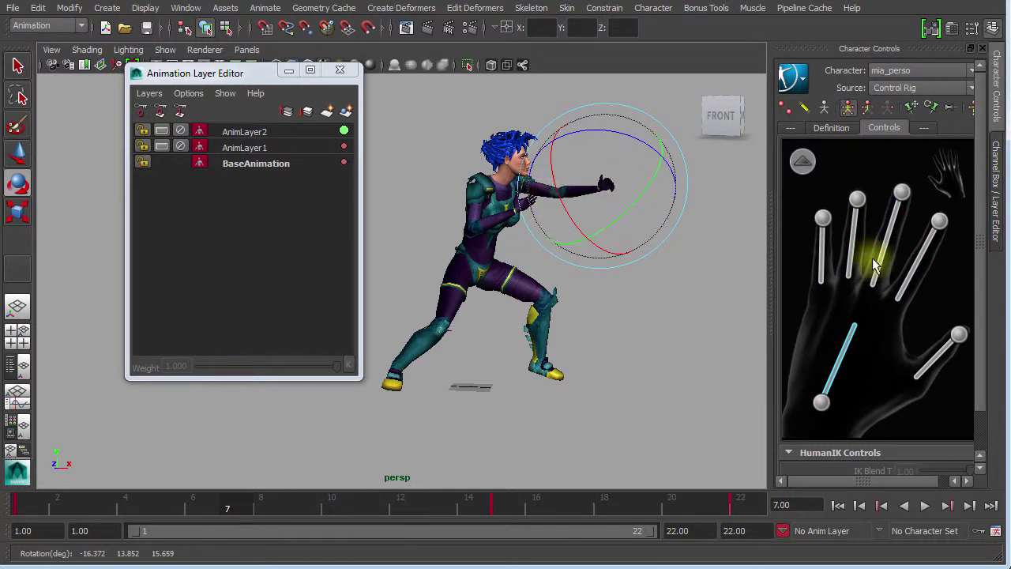
left_click(932, 365)
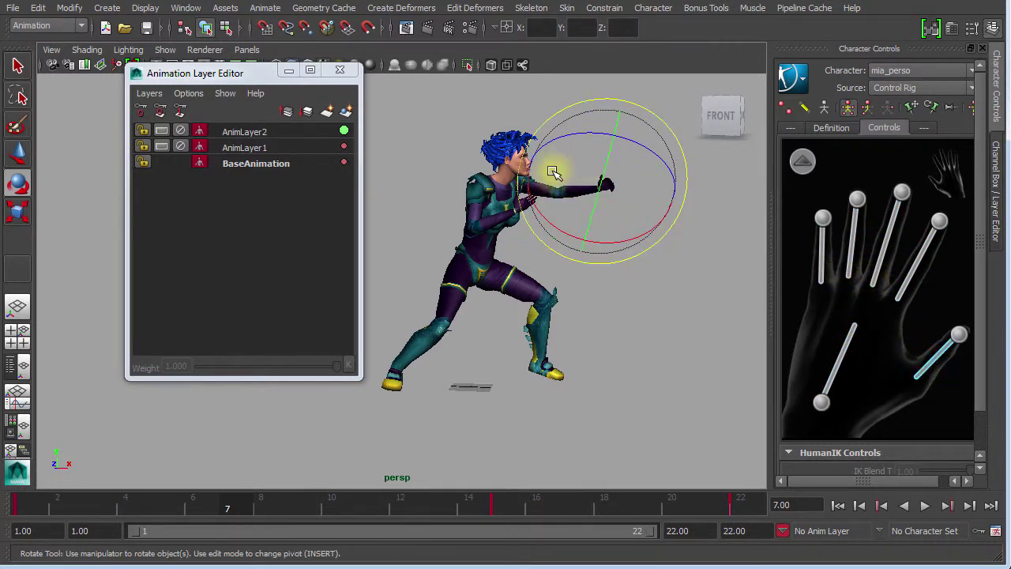
left_click_drag(534, 219, 643, 235)
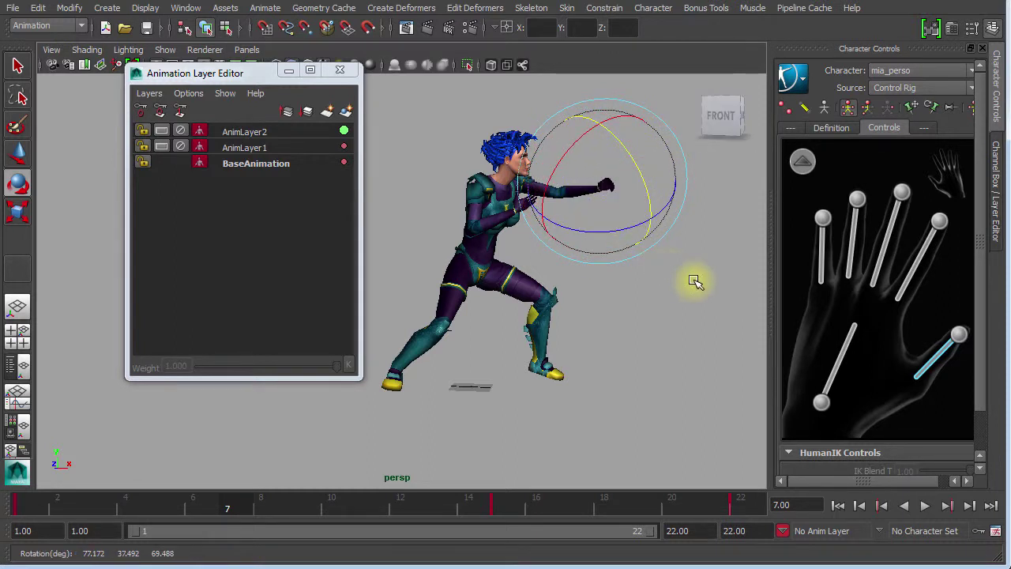
left_click(725, 290)
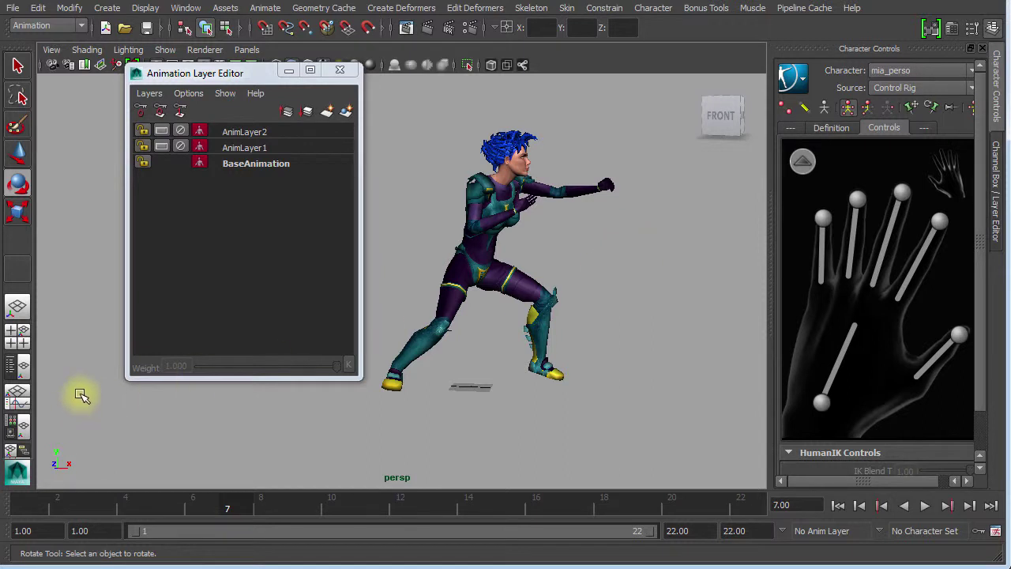
left_click(642, 256)
Mute AnimLayer2 and play the animation to compare it without that layer's changes
left_click_drag(519, 503, 20, 504)
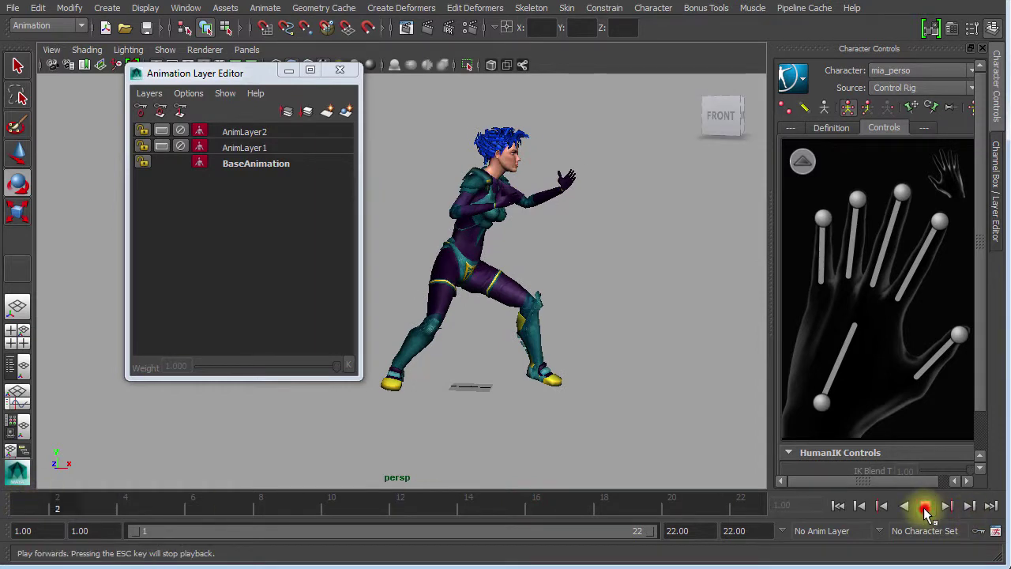
left_click(181, 132)
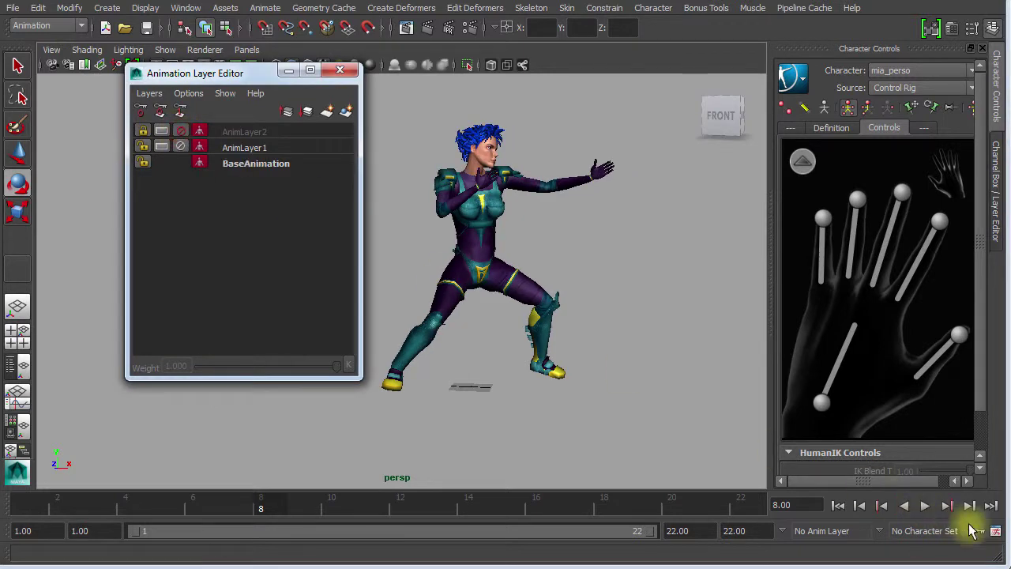
left_click(926, 506)
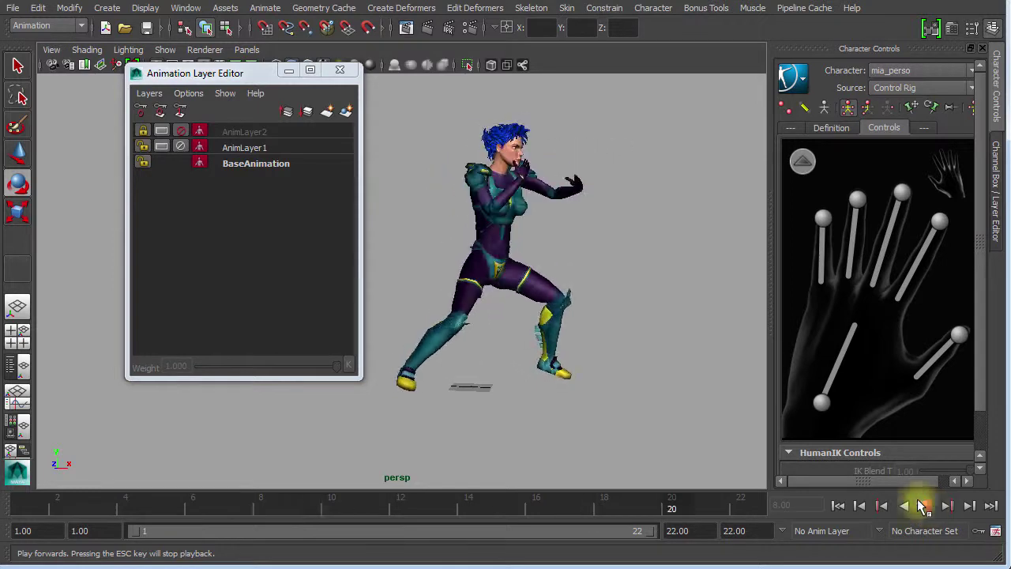
Unmute AnimLayer2 and mute AnimLayer1 during playback to compare the layers' effects, and stop the animation
left_click(182, 130)
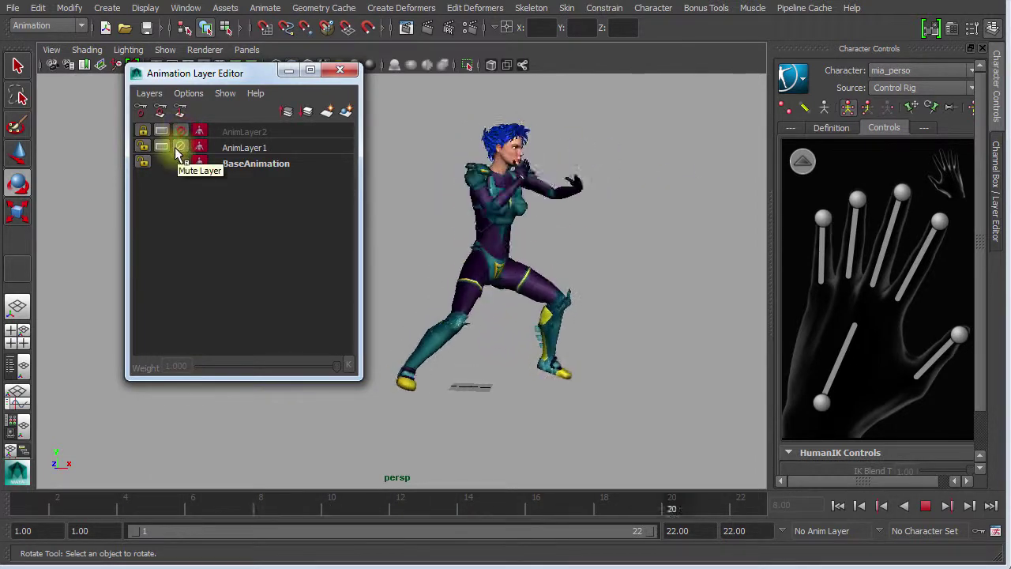
left_click(186, 147)
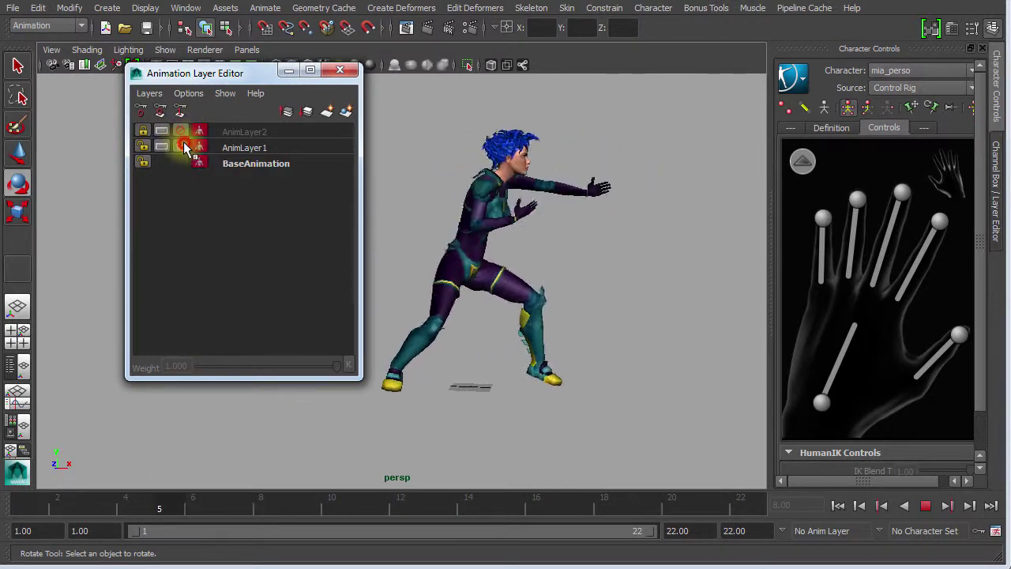
left_click(929, 510)
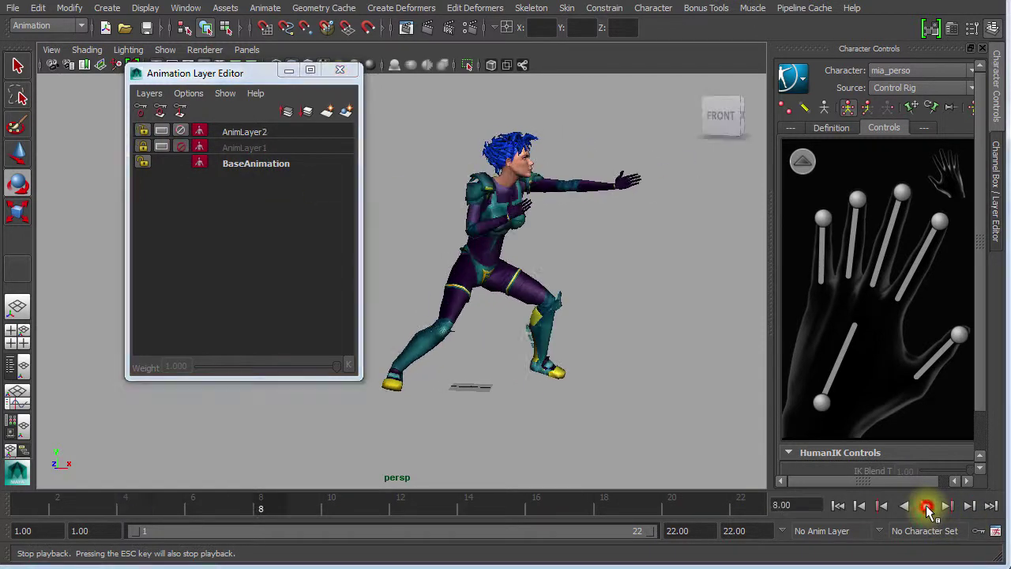
Mute AnimLayer2 in addition to AnimLayer1 and play the base animation on its own
left_click(184, 132)
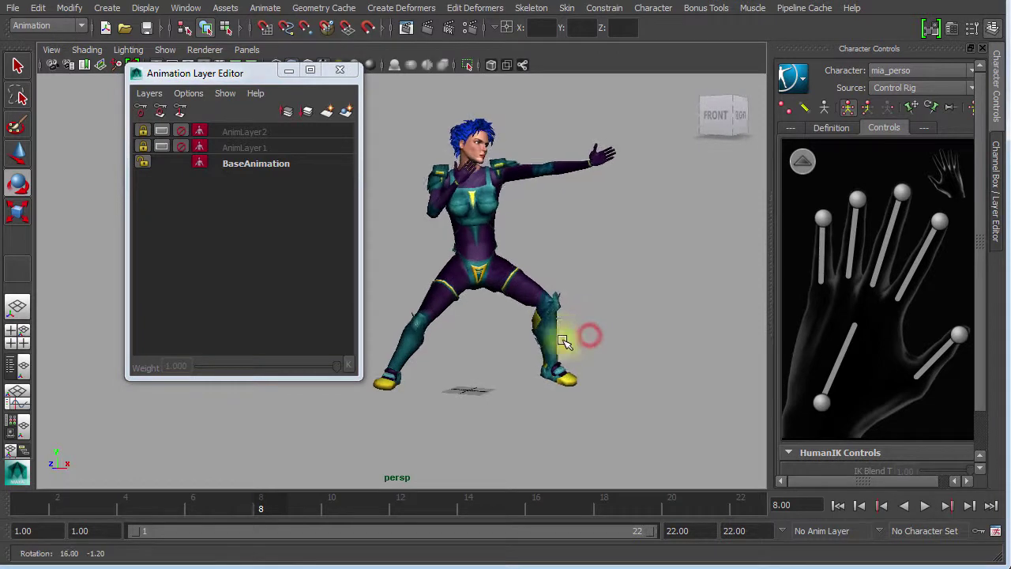
left_click(926, 506)
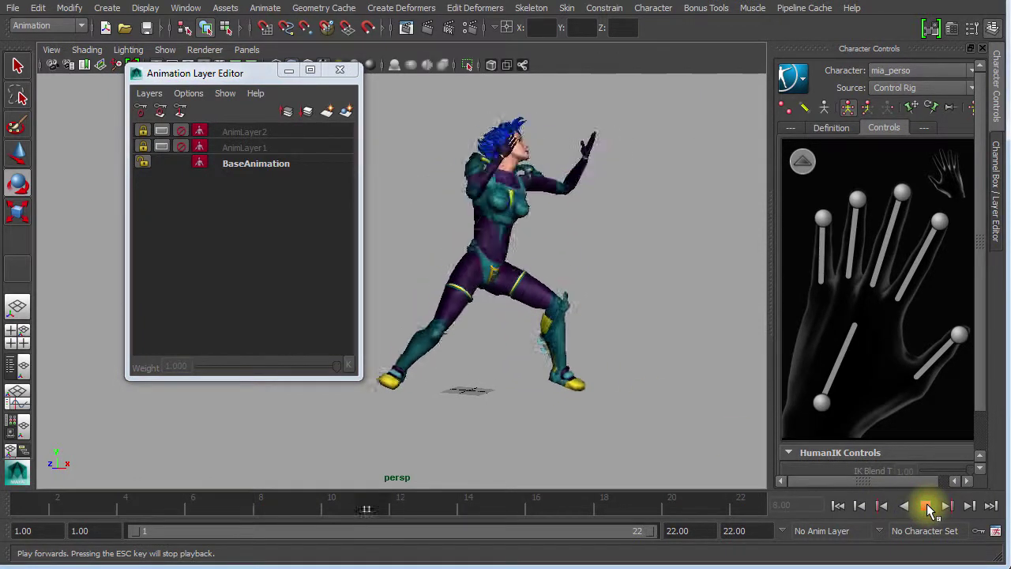
Unmute AnimLayer1, play the animation with only AnimLayer2 muted, and stop playback
left_click(179, 145)
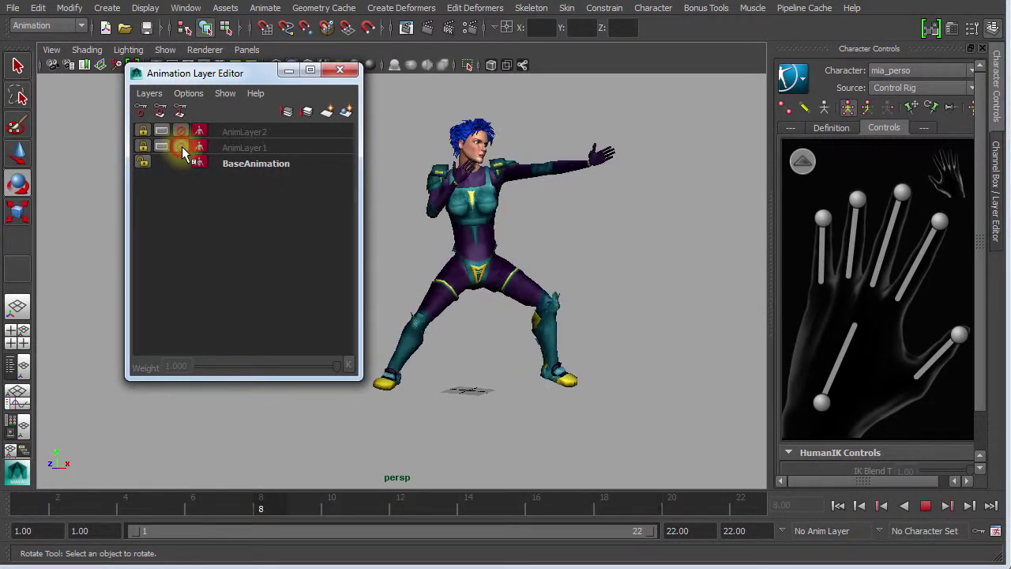
left_click(180, 147)
left_click(926, 505)
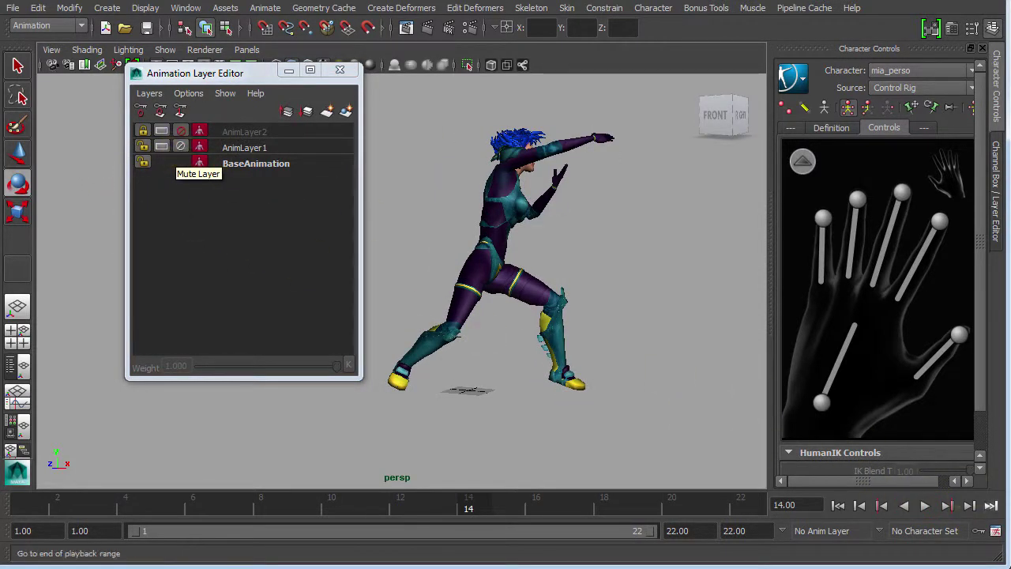
left_click(925, 505)
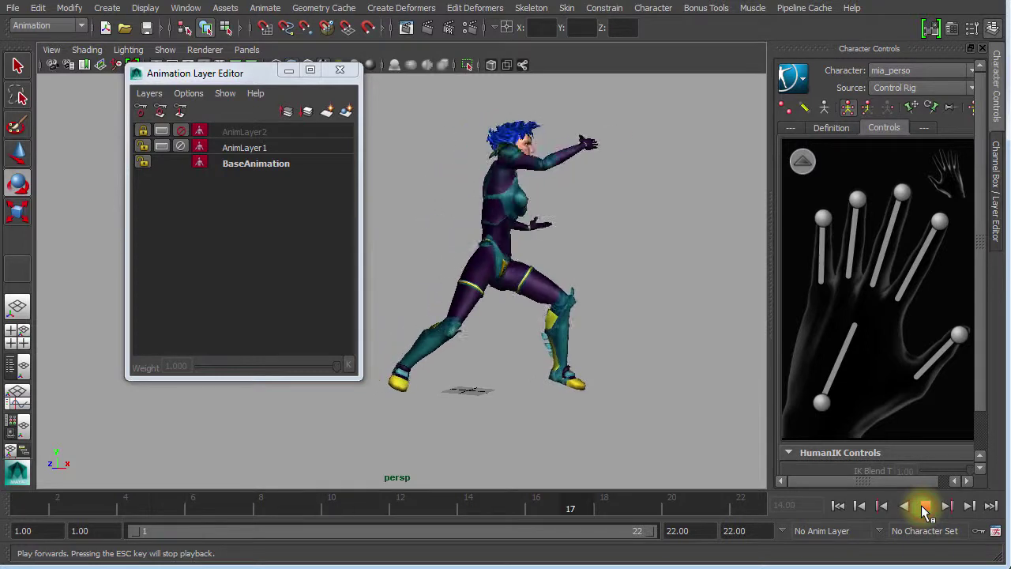
left_click(926, 505)
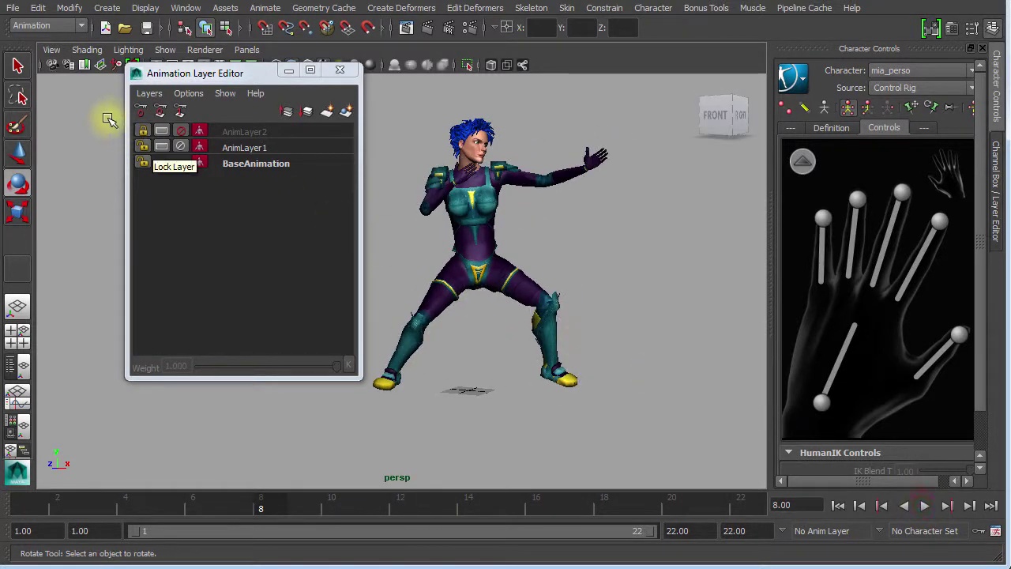
Unmute AnimLayer2, play the animation with every layer active, and stop playback
left_click(180, 132)
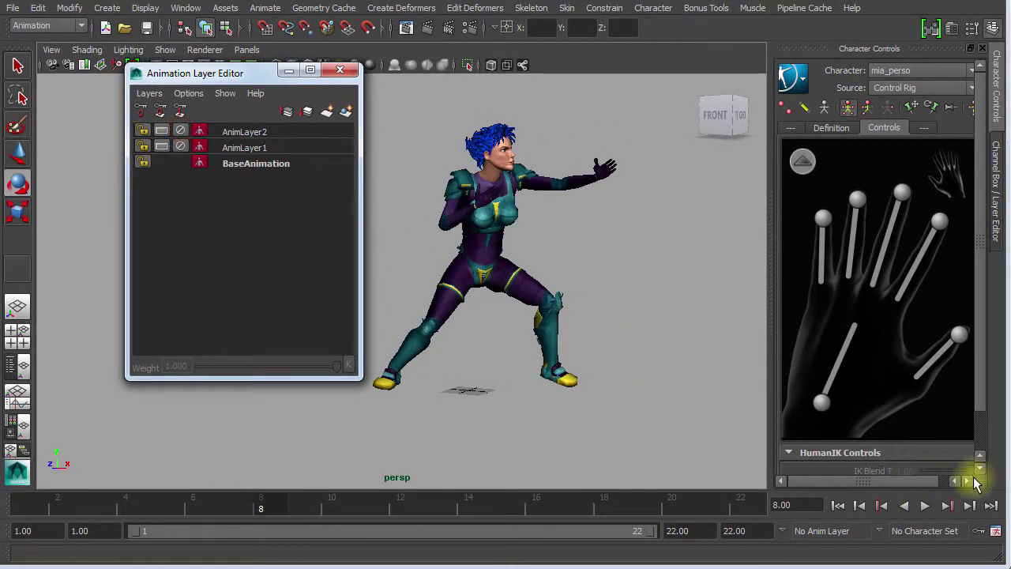
left_click(928, 506)
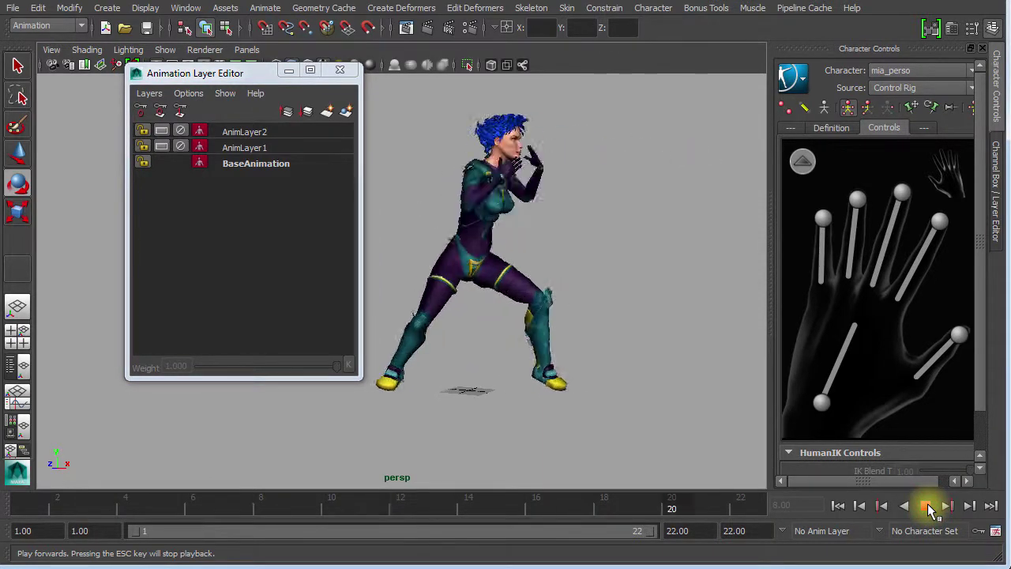
left_click(927, 506)
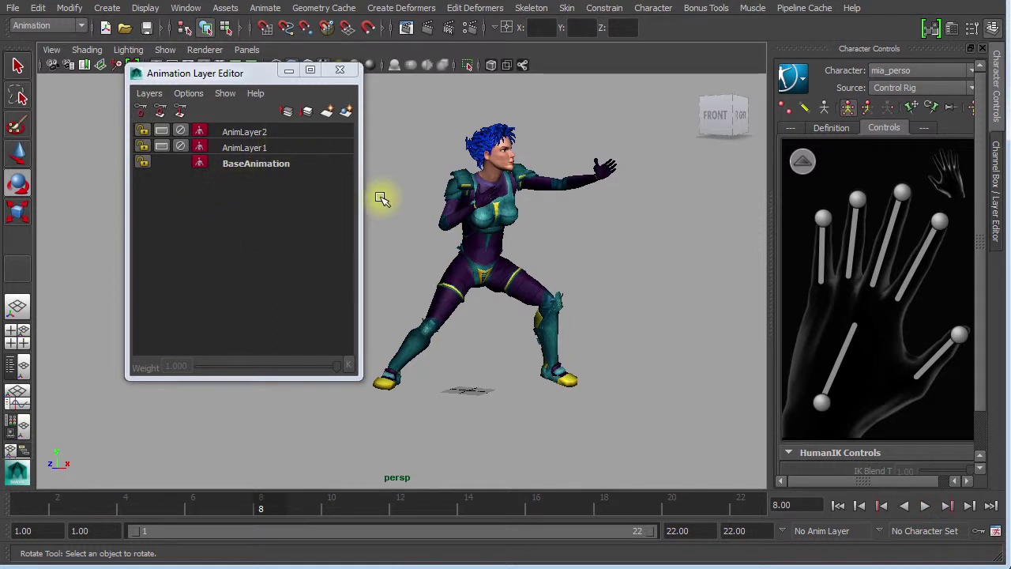
left_click(849, 110)
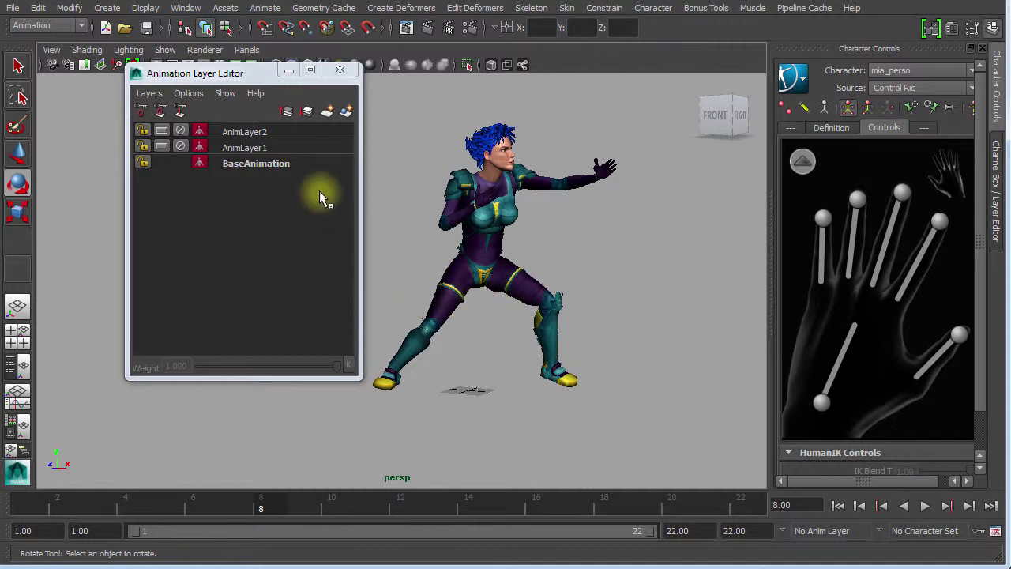
Select AnimLayer2, AnimLayer1 and BaseAnimation together and merge the layers
left_click(307, 173)
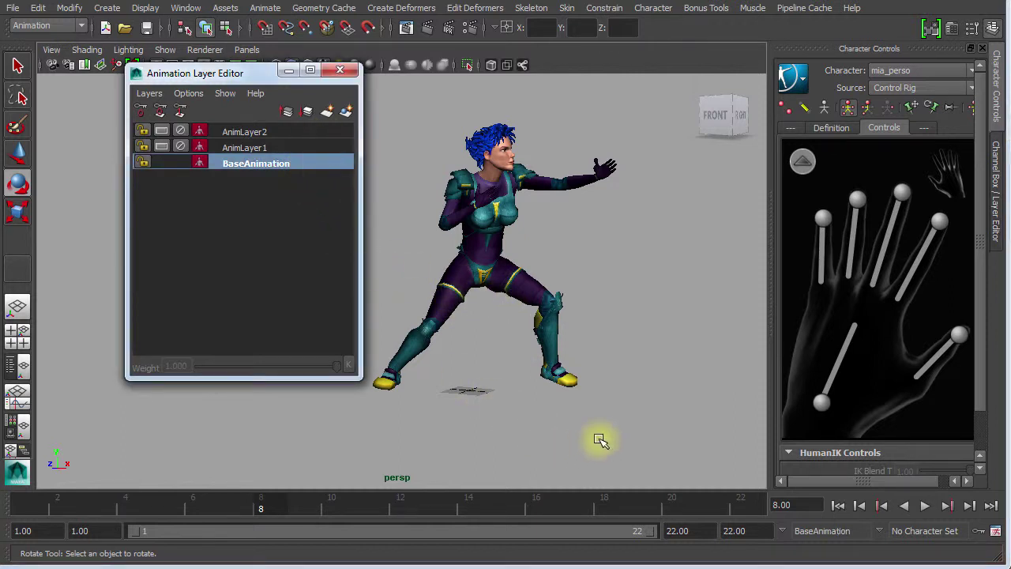
left_click(291, 136)
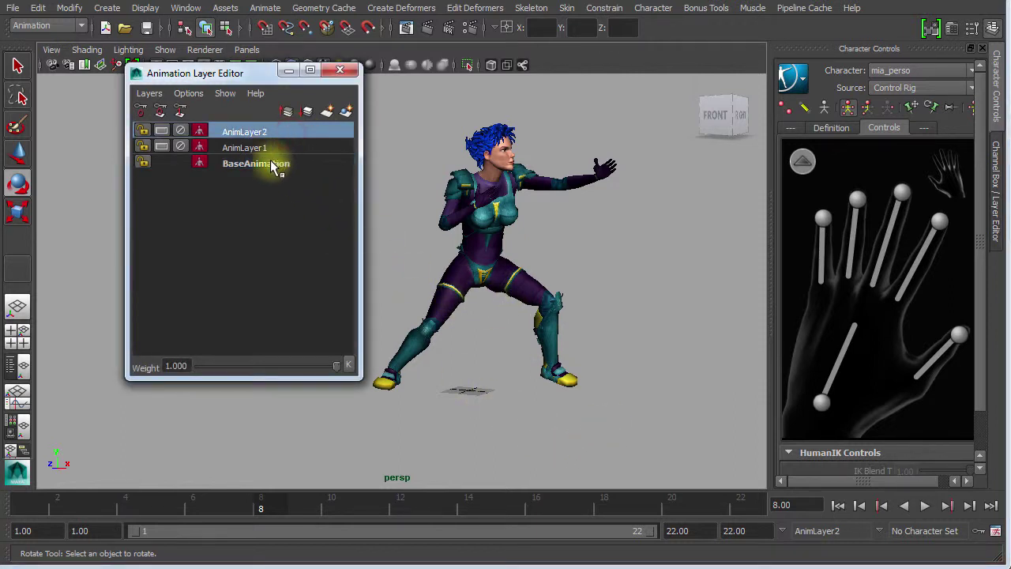
left_click(272, 164, "shift")
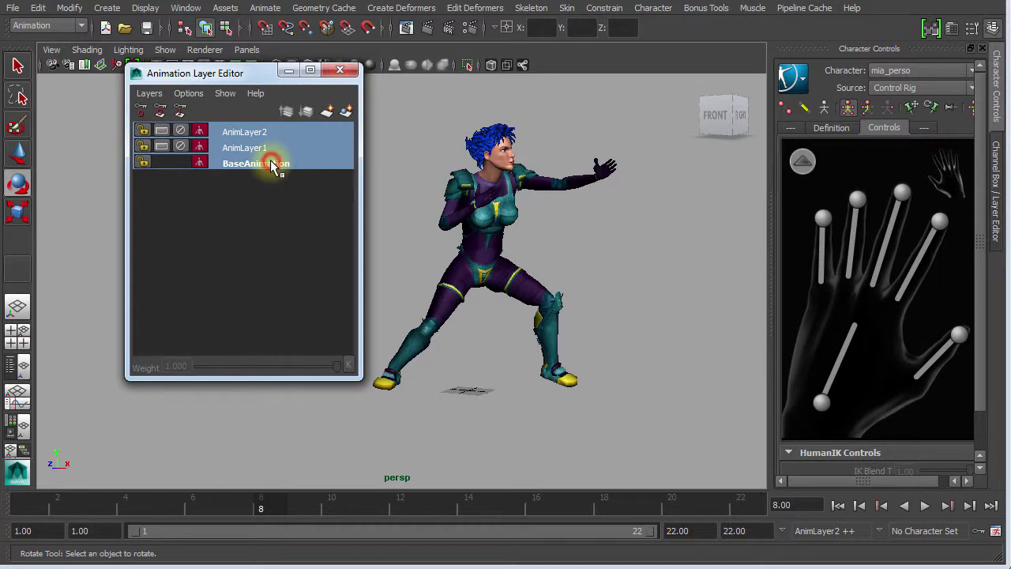
left_click(229, 94)
left_click(149, 93)
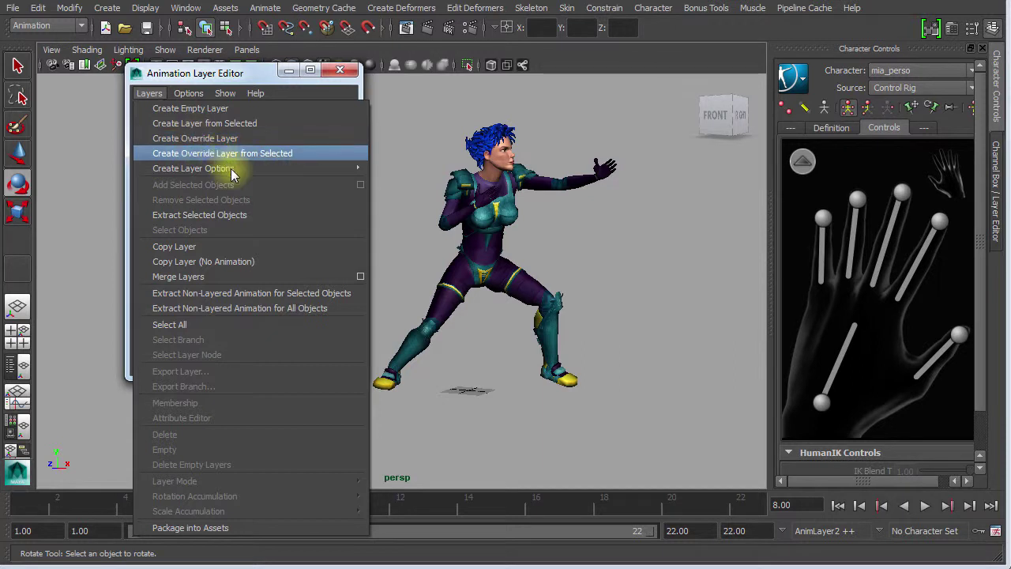
left_click(229, 275)
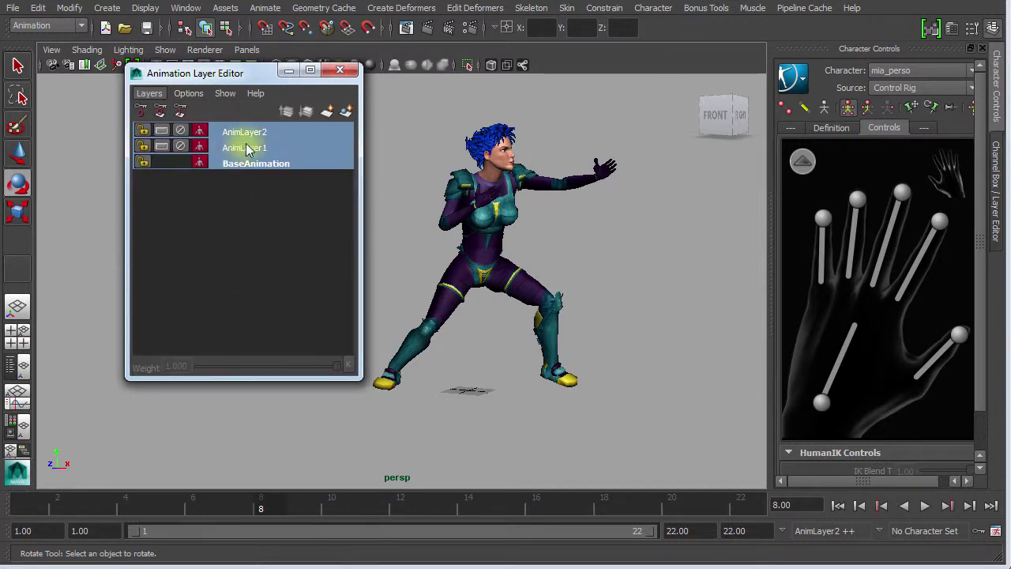